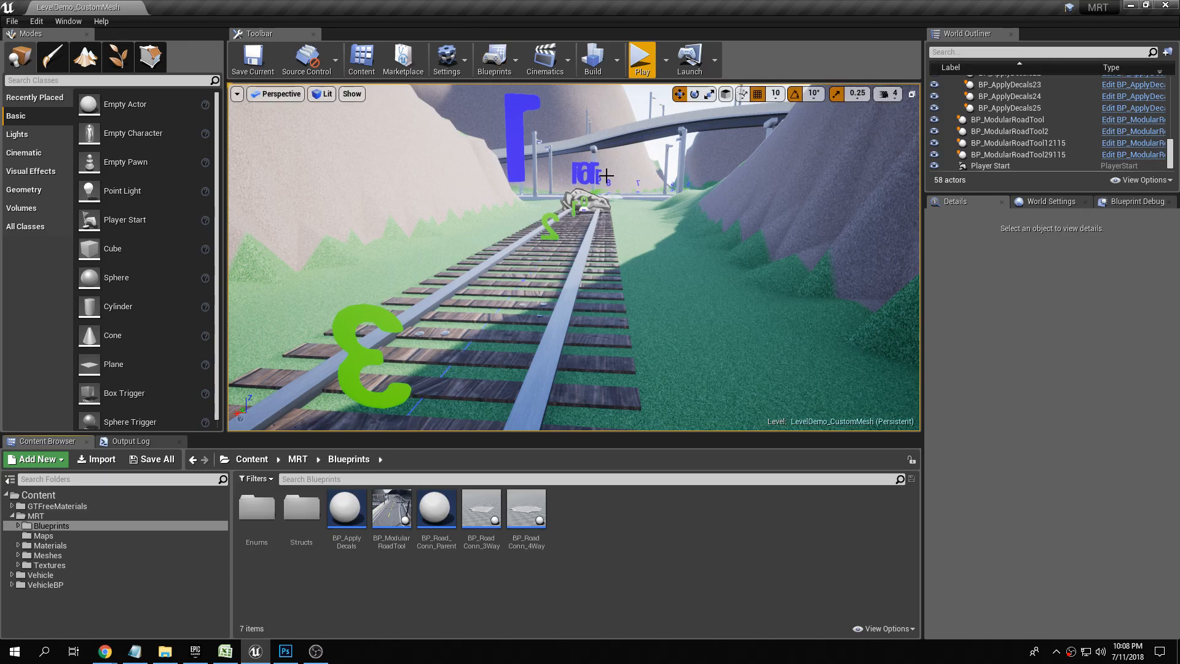
Step: Inspect the railroad track and the dirt road crossing it in full-screen game view
{"action": "right_click_drag", "start_coordinate": [606, 176], "coordinate": [681, 180]}
{"action": "key", "text": "F11"}
{"action": "key", "text": "g"}
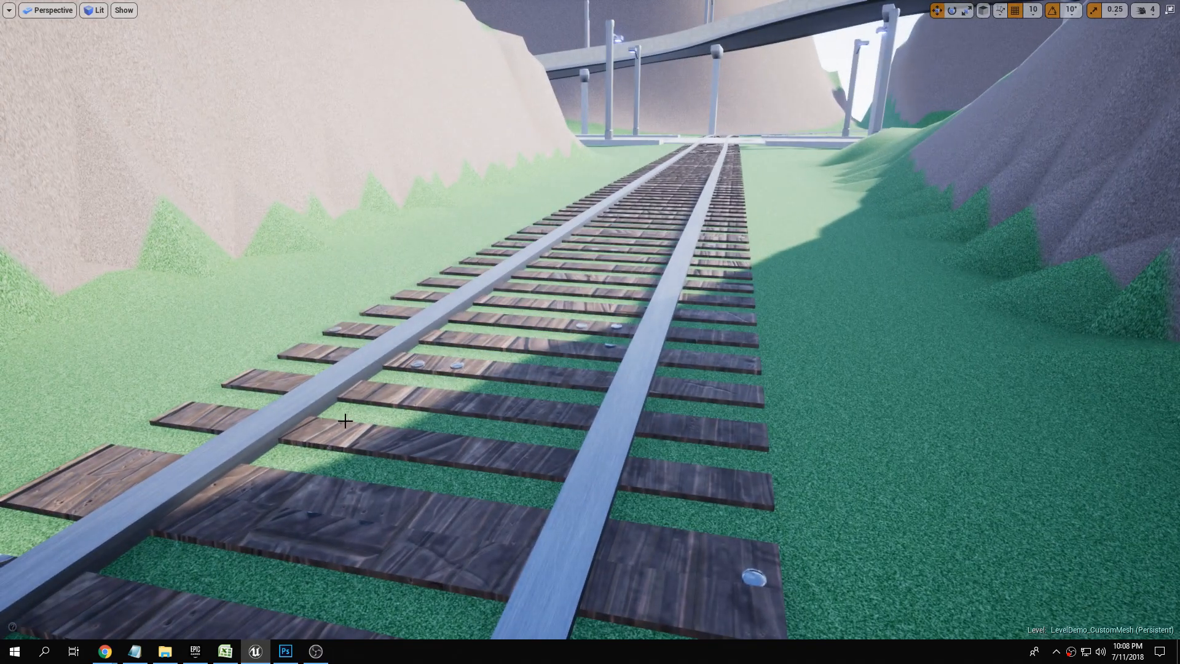
{"action": "right_click_drag", "start_coordinate": [777, 213], "coordinate": [444, 186]}
{"action": "key", "text": "w"}
{"action": "key", "text": "e"}
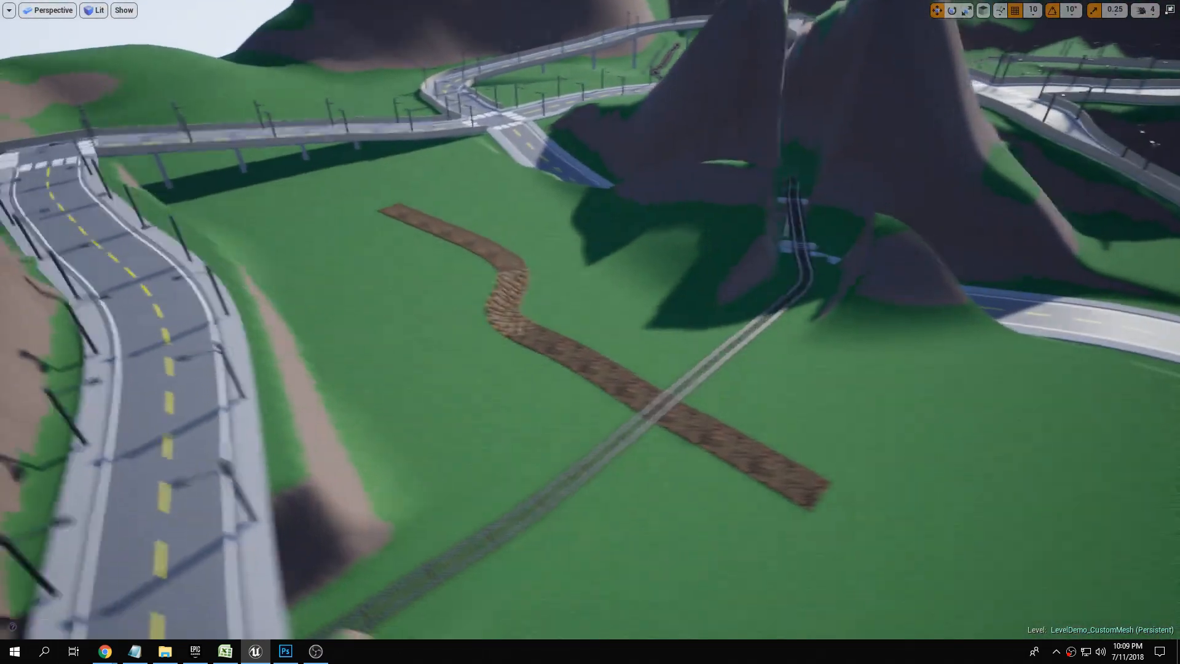
{"action": "right_click_drag", "start_coordinate": [443, 186], "coordinate": [564, 315]}
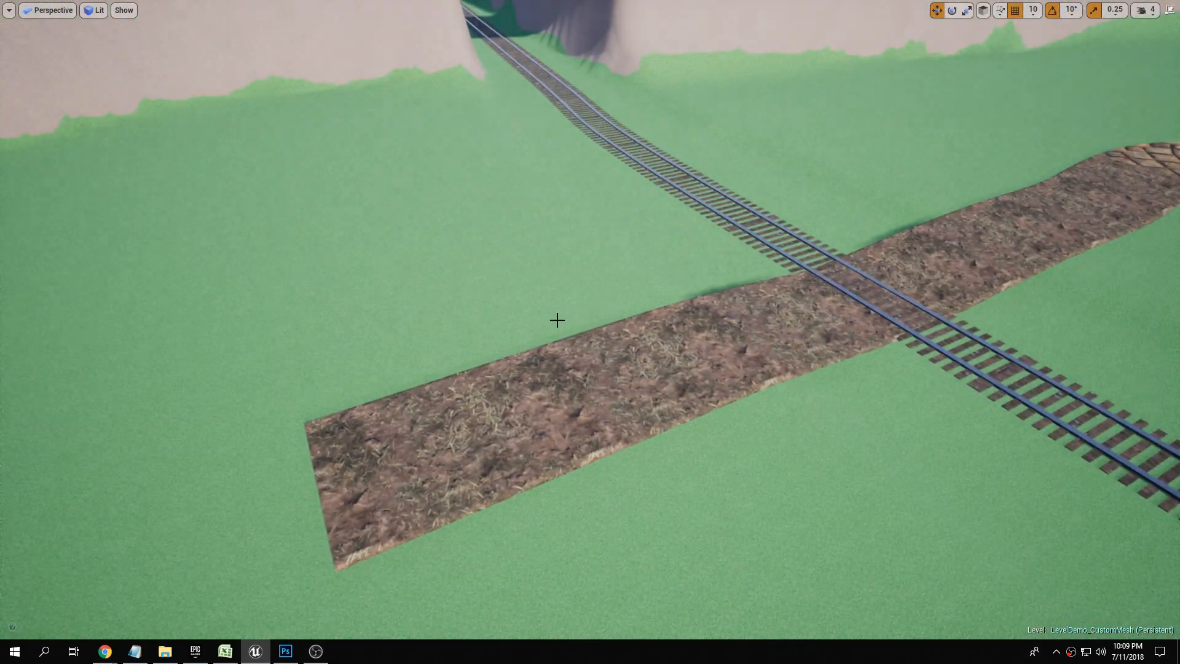
{"action": "right_click_drag", "start_coordinate": [546, 383], "coordinate": [394, 373]}
{"action": "right_click_drag", "start_coordinate": [566, 307], "coordinate": [492, 332]}
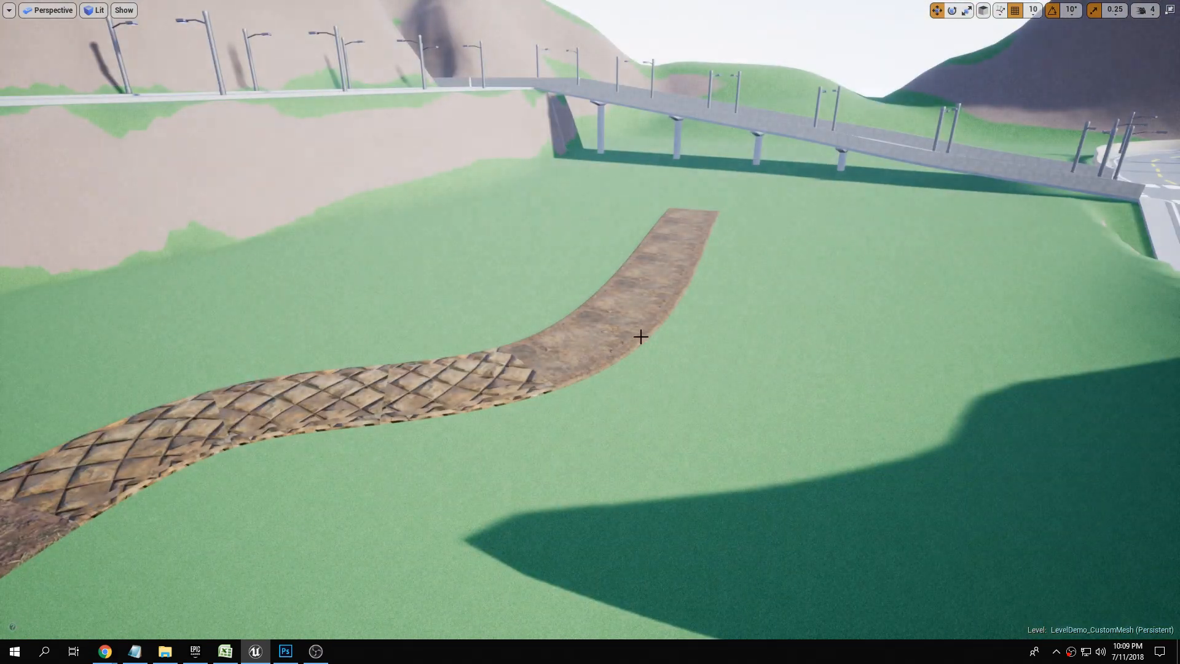
{"action": "right_click_drag", "start_coordinate": [755, 270], "coordinate": [940, 270]}
{"action": "key", "text": "w"}
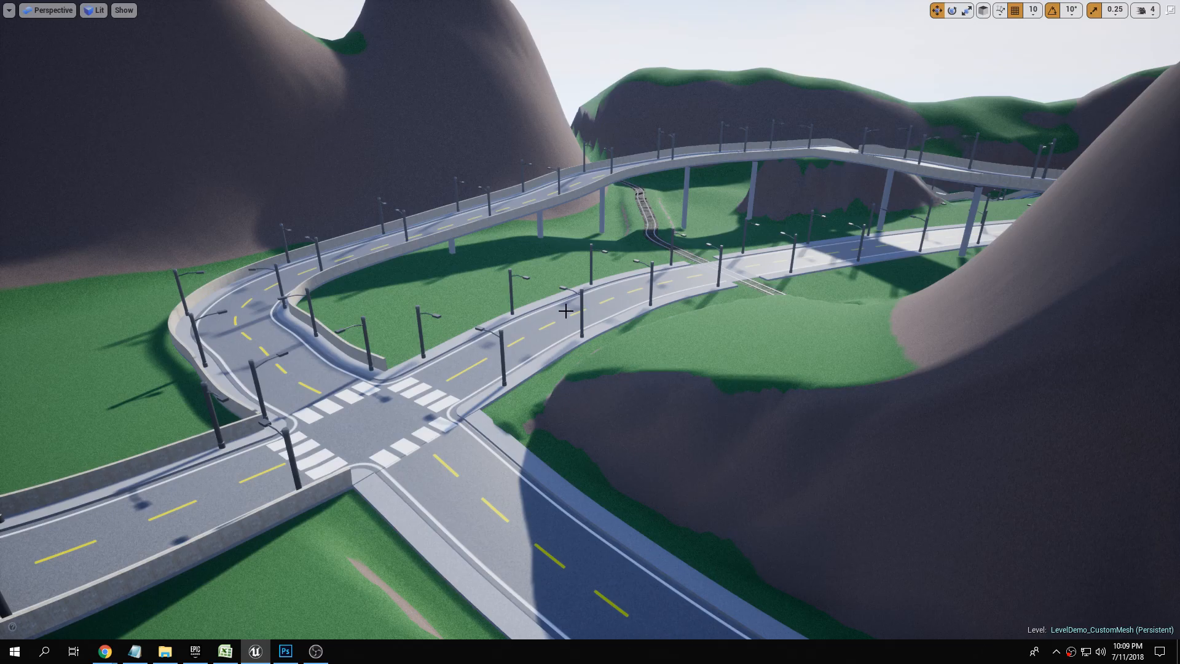
Step: Survey the paved roads, the intersection and the railroad crossings, and restore the normal editor view
{"action": "key", "text": "w"}
{"action": "right_click_drag", "start_coordinate": [613, 320], "coordinate": [725, 325]}
{"action": "right_click_drag", "start_coordinate": [476, 410], "coordinate": [476, 410]}
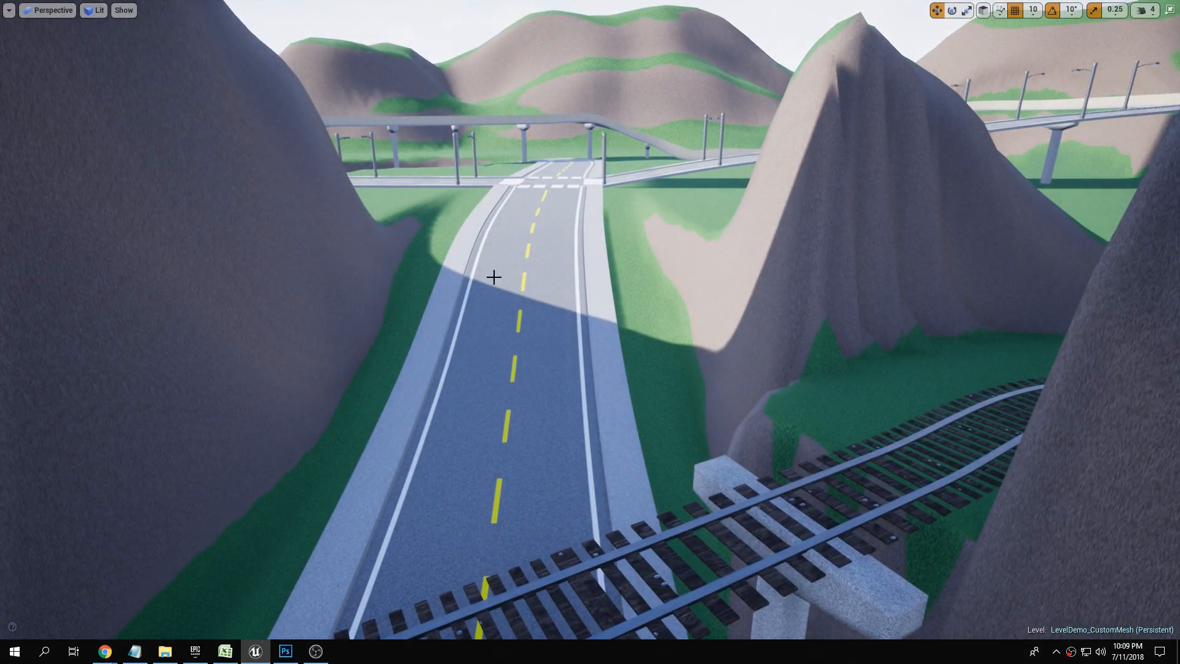
{"action": "key", "text": "w"}
{"action": "right_click_drag", "start_coordinate": [644, 265], "coordinate": [683, 267]}
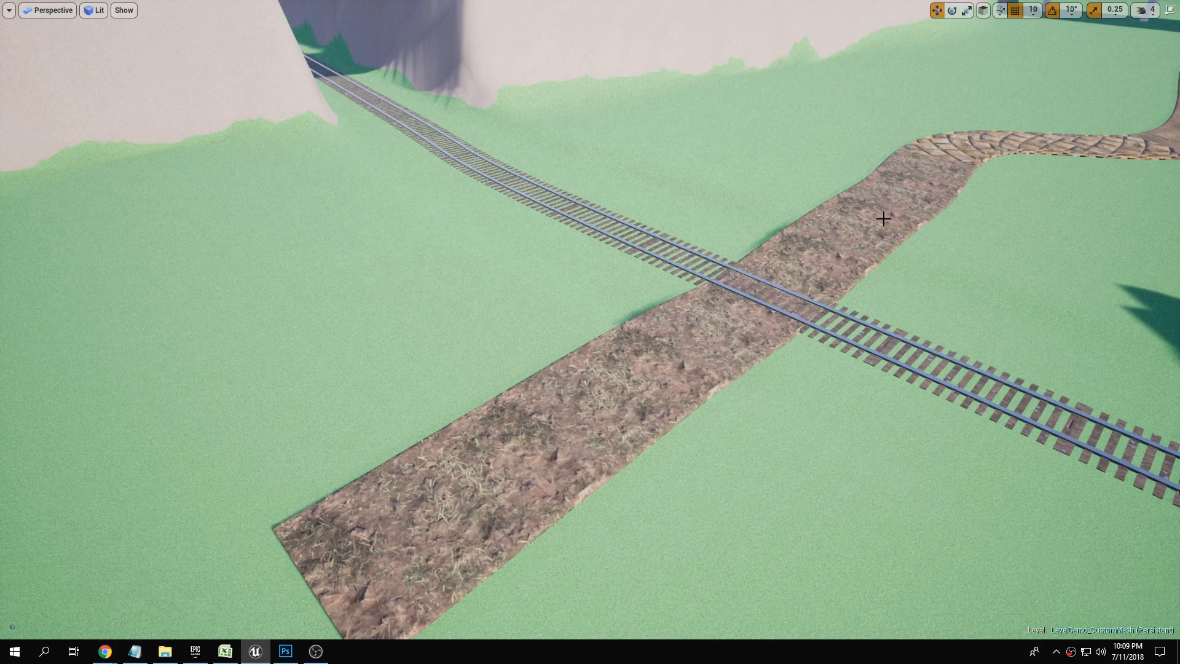
{"action": "right_click_drag", "start_coordinate": [701, 229], "coordinate": [636, 267]}
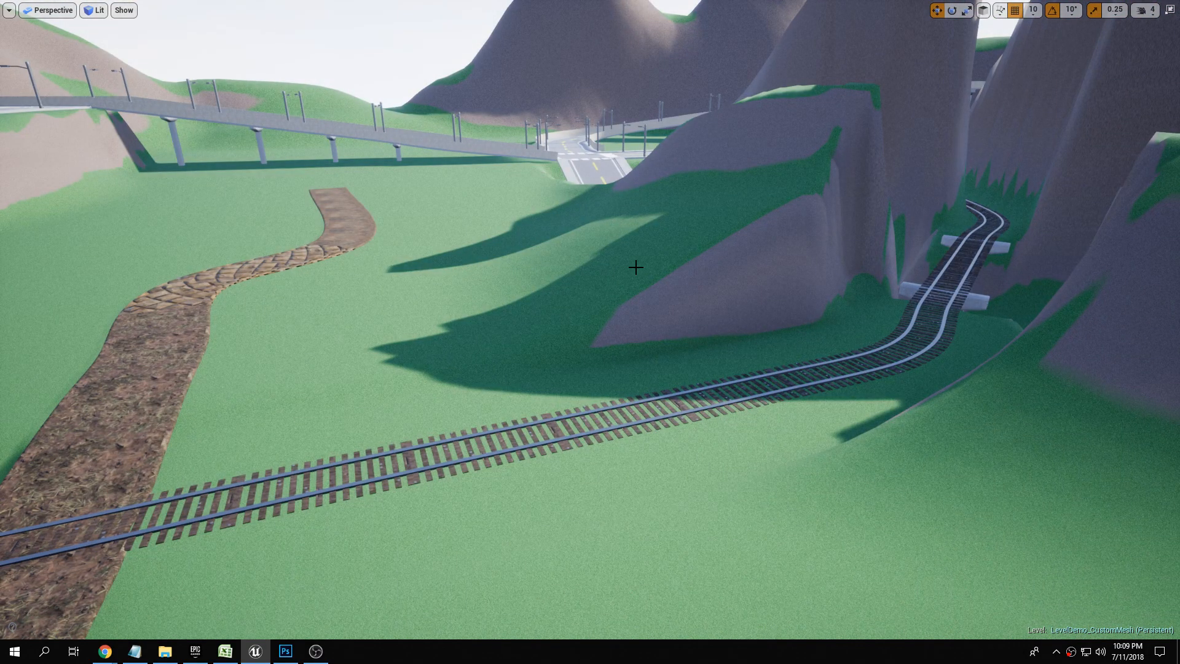
{"action": "key", "text": "g"}
{"action": "key", "text": "F11"}
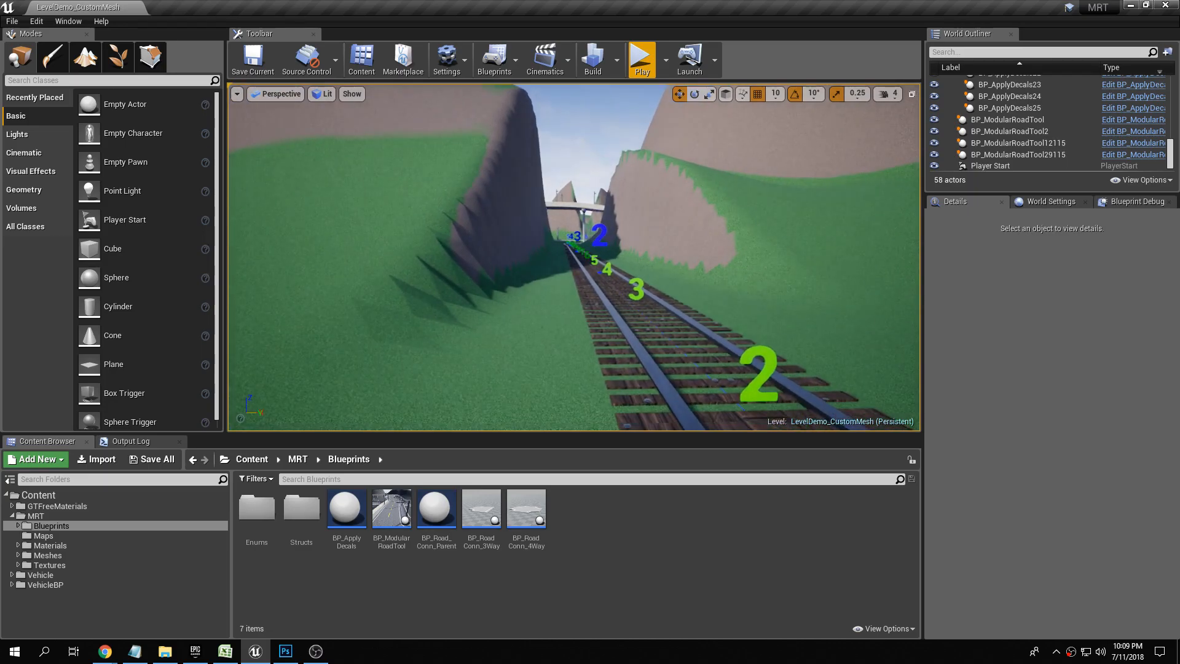
Step: Play the level full screen, drive the car along the railroad track, and end the play session
{"action": "left_click", "coordinate": [641, 61]}
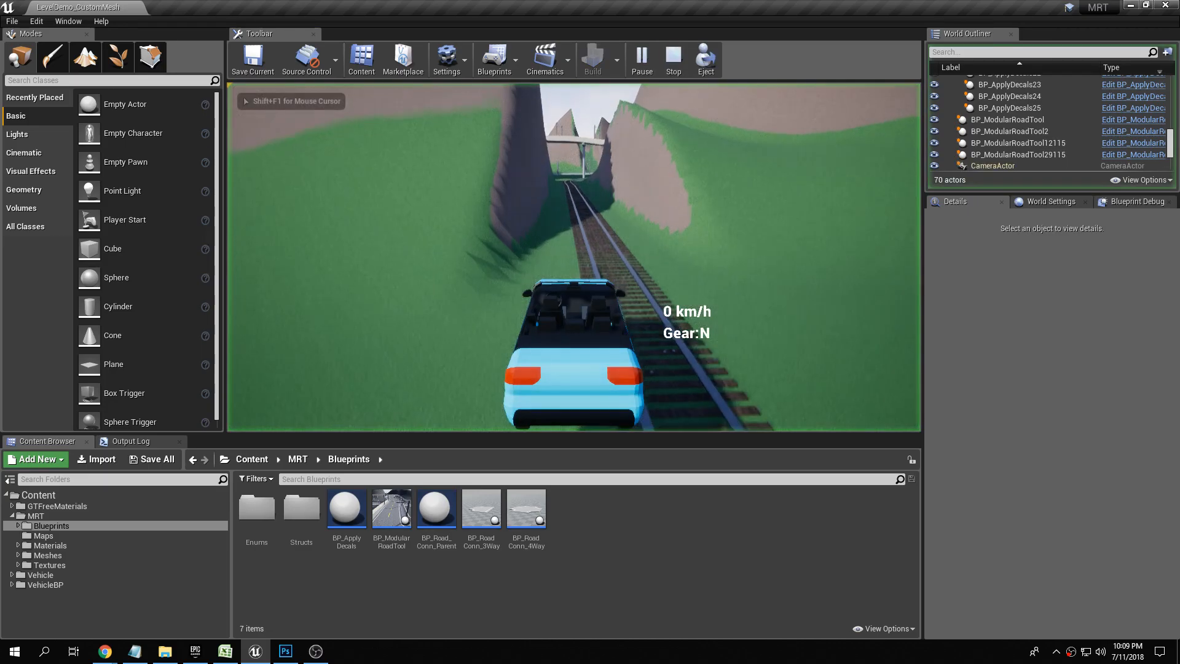
{"action": "key", "text": "F11"}
{"action": "key", "text": "w"}
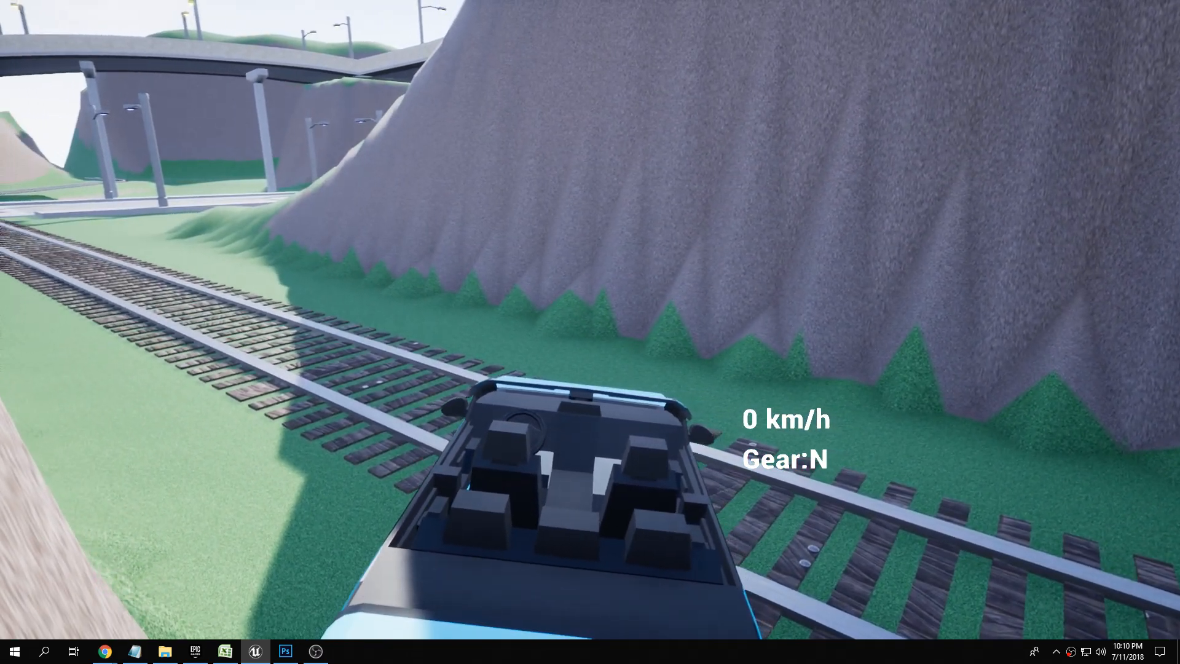
{"action": "key", "text": "Escape"}
{"action": "right_click_drag", "start_coordinate": [590, 331], "coordinate": [860, 393]}
{"action": "right_click_drag", "start_coordinate": [521, 232], "coordinate": [652, 236]}
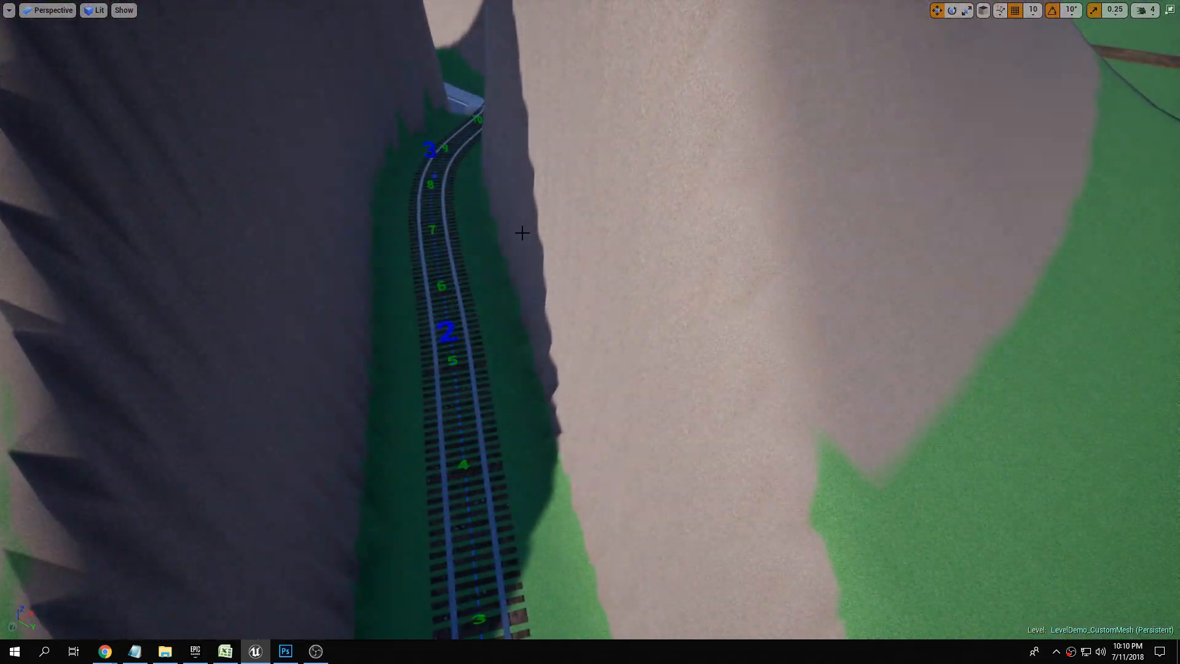
{"action": "key", "text": "F11"}
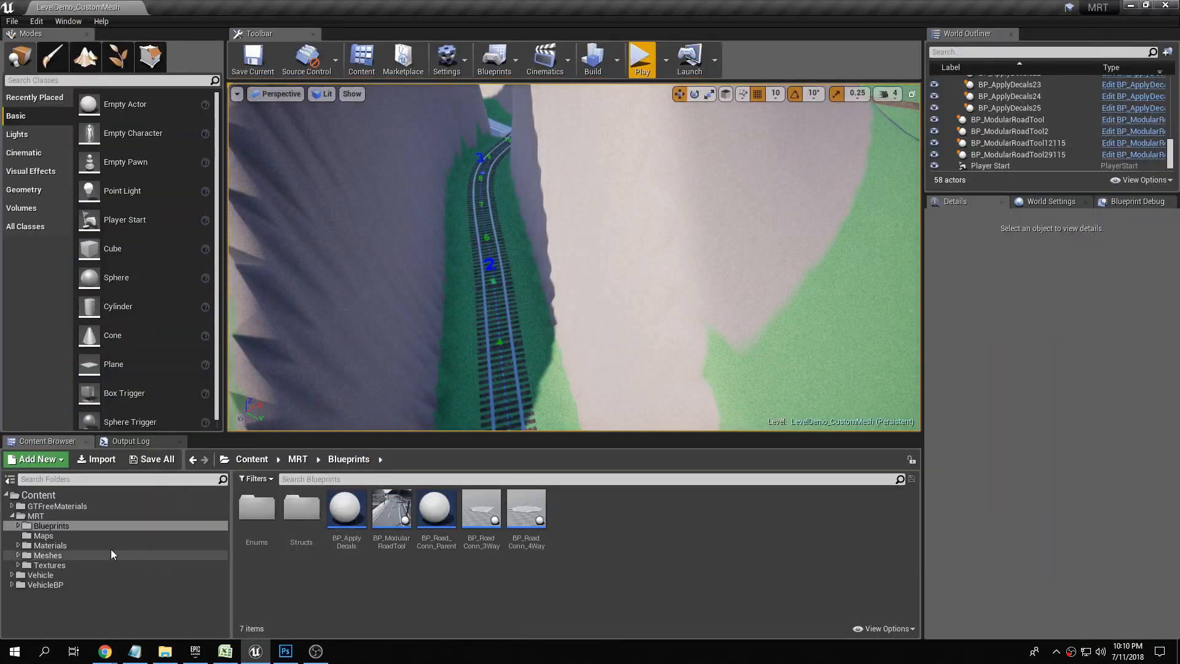
Step: Browse to the Railroad meshes folder and inspect the Railroad_MiddlePlanks mesh
{"action": "left_click", "coordinate": [69, 555]}
{"action": "double_click", "coordinate": [302, 509]}
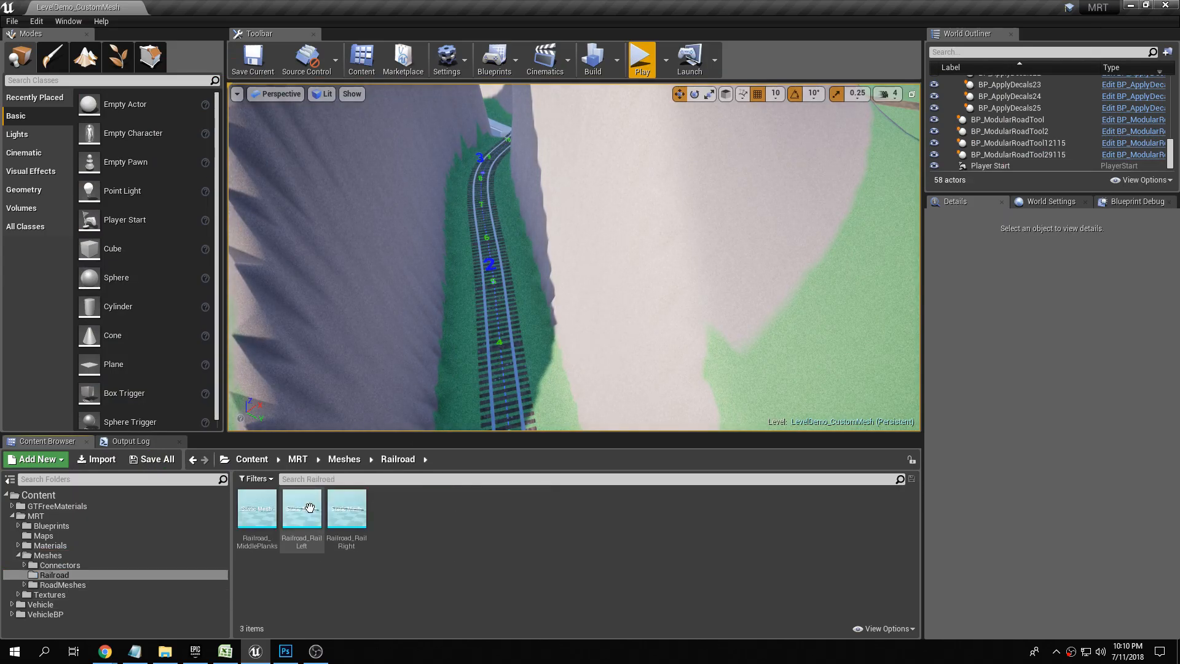
{"action": "right_click_drag", "start_coordinate": [544, 286], "coordinate": [506, 301]}
{"action": "double_click", "coordinate": [248, 543]}
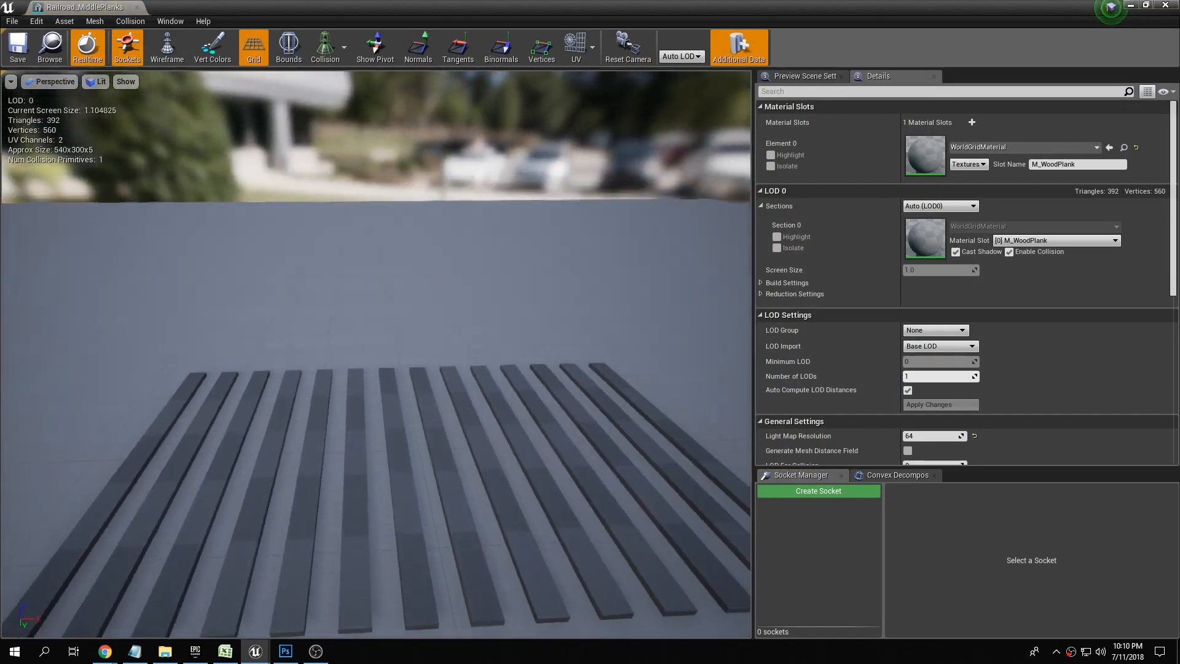
{"action": "mouse_move", "coordinate": [233, 389]}
{"action": "right_mouse_down"}
{"action": "mouse_move", "coordinate": [235, 417]}
{"action": "mouse_move", "coordinate": [234, 389]}
{"action": "right_mouse_up"}
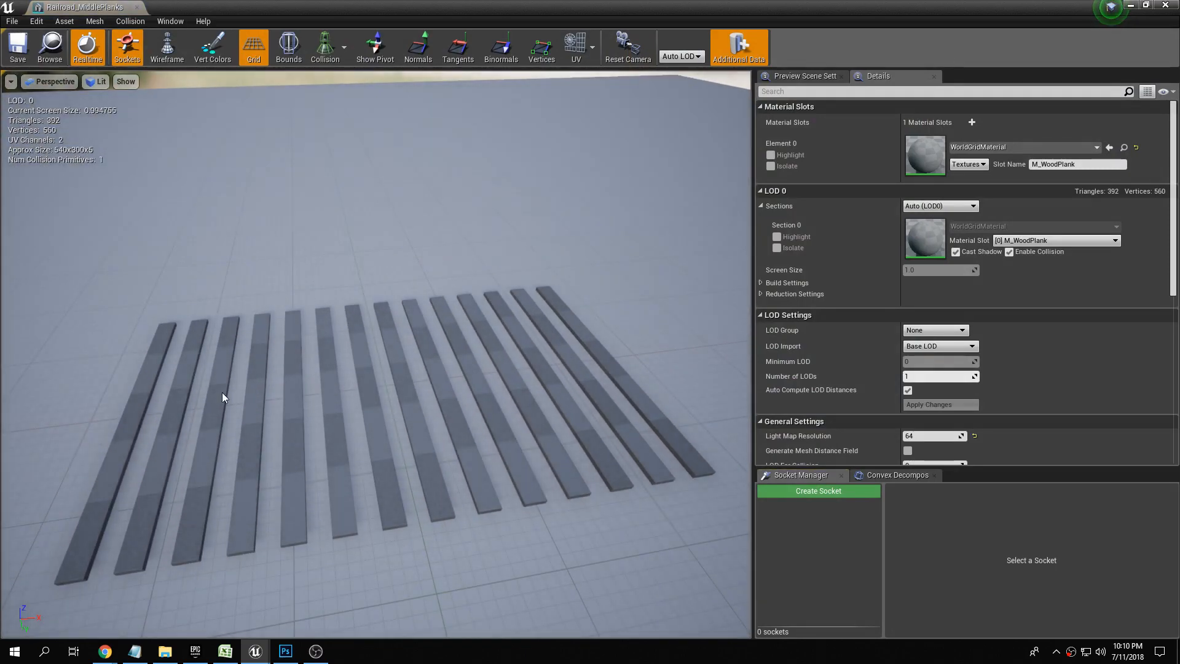
{"action": "left_click", "coordinate": [144, 7]}
Step: Inspect the Railroad_RailLeft mesh from its end and close its editor
{"action": "left_click", "coordinate": [309, 521]}
{"action": "double_click", "coordinate": [309, 521]}
{"action": "right_click_drag", "start_coordinate": [481, 422], "coordinate": [348, 319]}
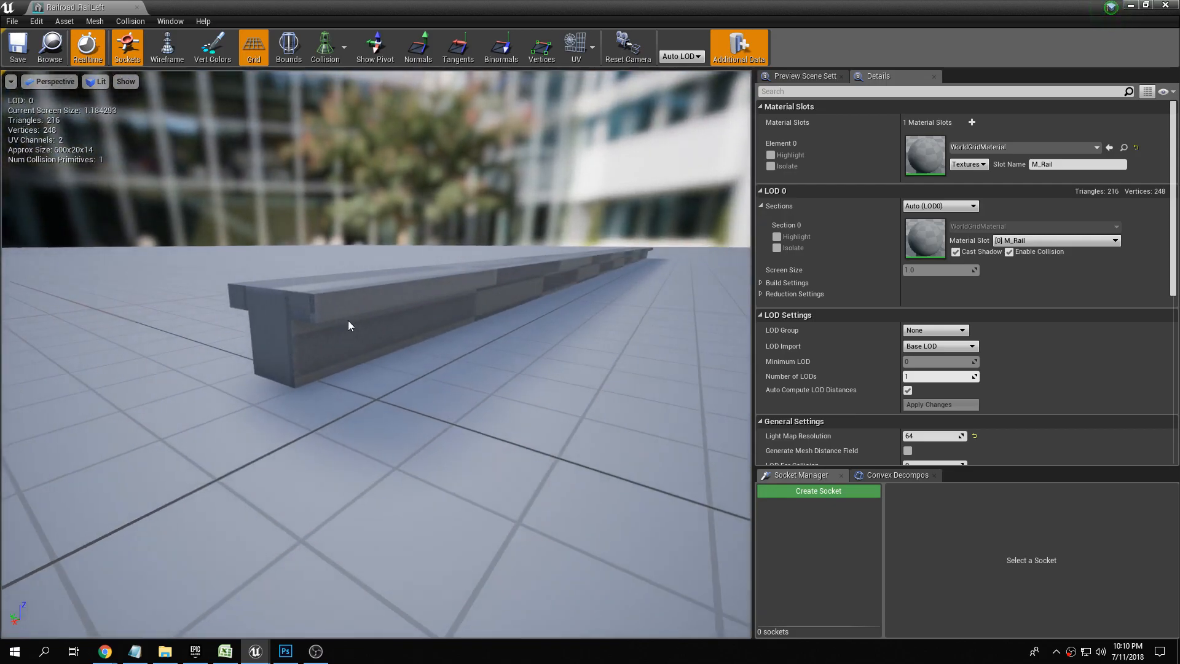
{"action": "left_click", "coordinate": [137, 7]}
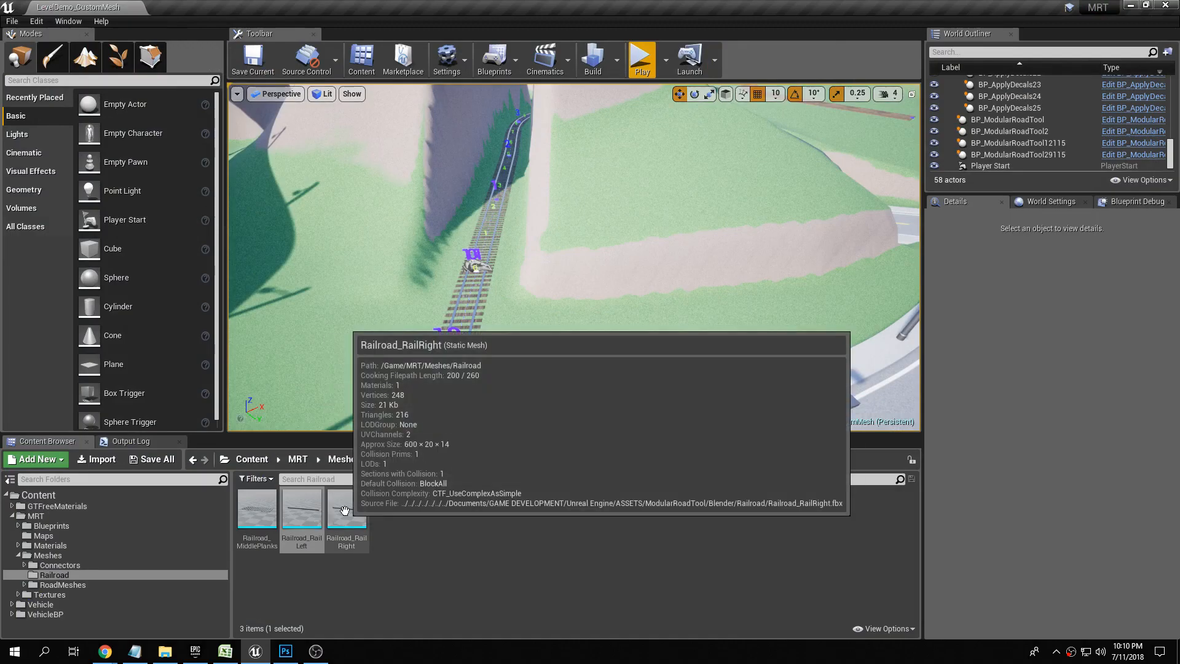
Step: Place a BP_ModularRoadTool from the Blueprints folder on the empty grass and rotate it to -80° about Z
{"action": "right_click_drag", "start_coordinate": [663, 270], "coordinate": [913, 175]}
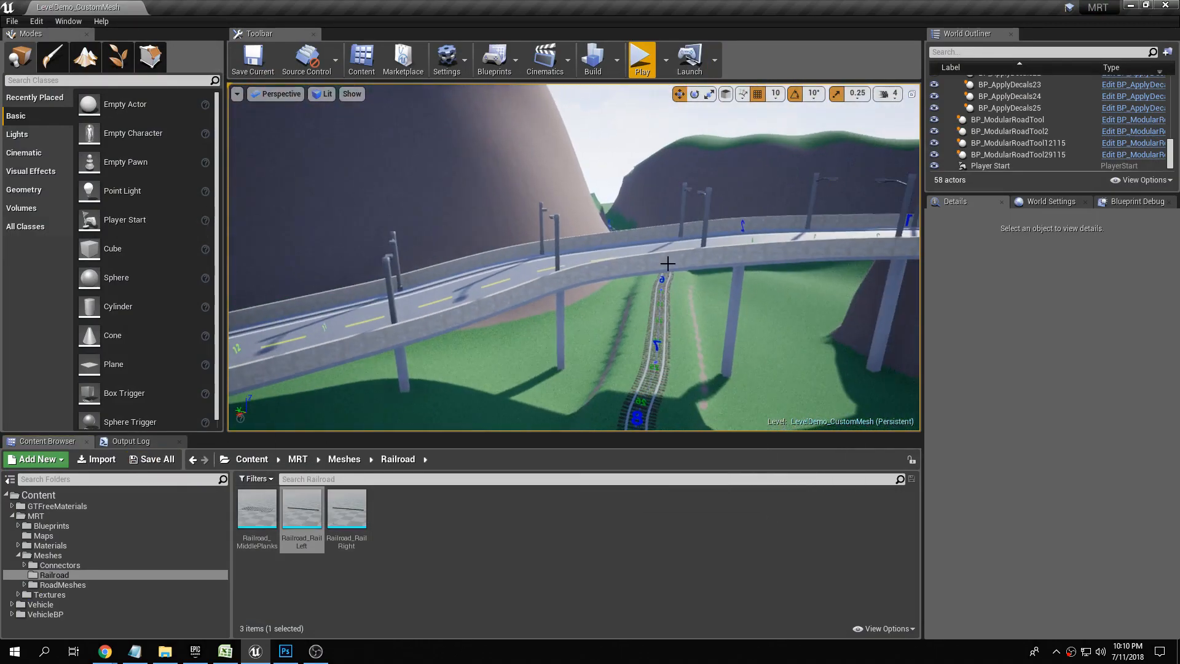
{"action": "right_click_drag", "start_coordinate": [644, 272], "coordinate": [983, 282]}
{"action": "right_click_drag", "start_coordinate": [574, 257], "coordinate": [787, 288]}
{"action": "right_click_drag", "start_coordinate": [529, 324], "coordinate": [651, 332]}
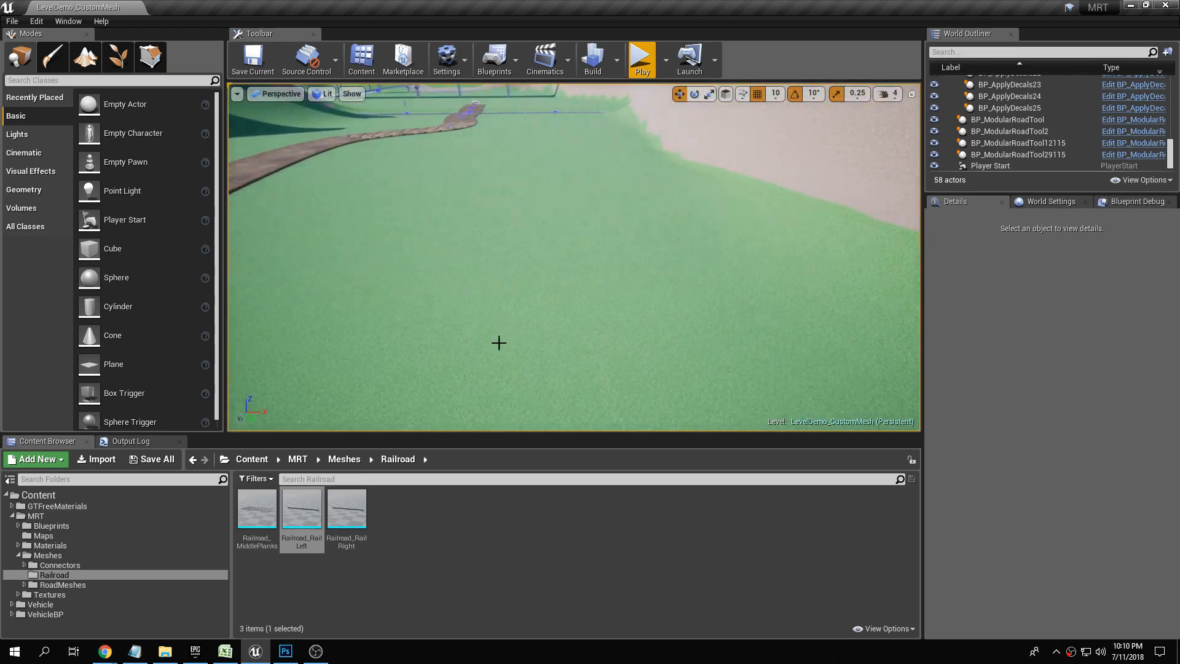
{"action": "left_click", "coordinate": [49, 526]}
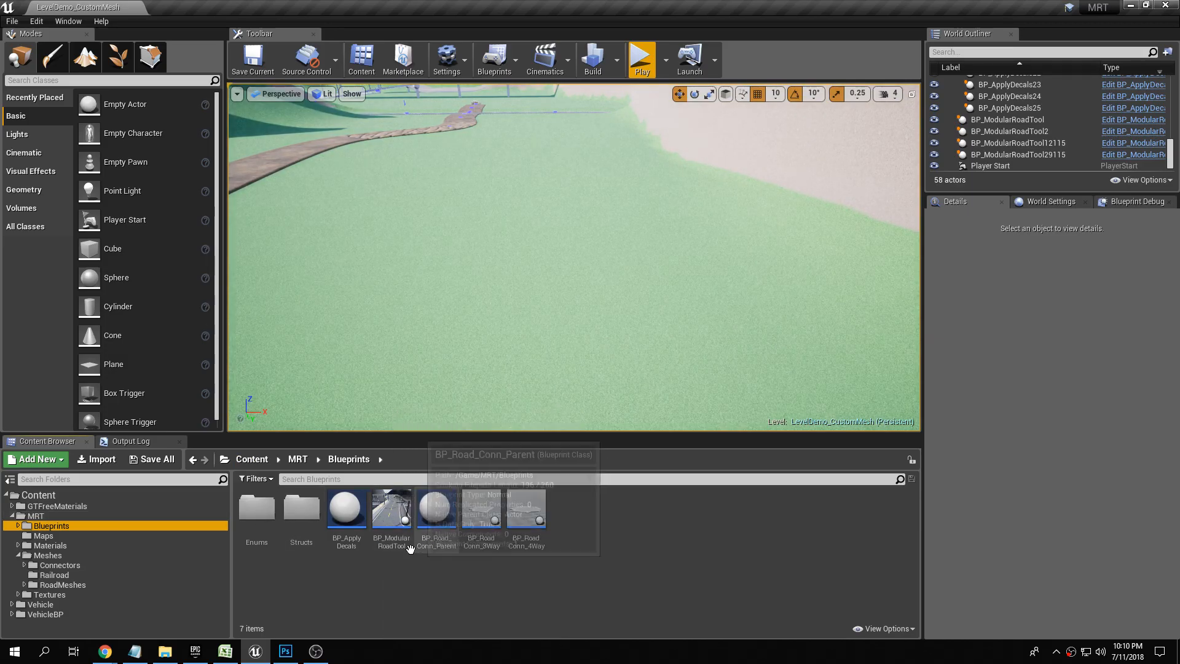
{"action": "left_click_drag", "start_coordinate": [390, 509], "coordinate": [526, 246]}
{"action": "right_click_drag", "start_coordinate": [549, 311], "coordinate": [554, 283]}
{"action": "key", "text": "e"}
{"action": "left_click_drag", "start_coordinate": [453, 411], "coordinate": [516, 415]}
Step: Pull the new road's end point outward twice to lay a straight two-segment road across the grass
{"action": "key", "text": "w"}
{"action": "right_click_drag", "start_coordinate": [516, 344], "coordinate": [669, 326]}
{"action": "right_click_drag", "start_coordinate": [508, 378], "coordinate": [476, 380]}
{"action": "left_click_drag", "start_coordinate": [533, 363], "coordinate": [123, 333]}
{"action": "right_click_drag", "start_coordinate": [485, 258], "coordinate": [655, 247]}
{"action": "left_click_drag", "start_coordinate": [468, 174], "coordinate": [403, 166]}
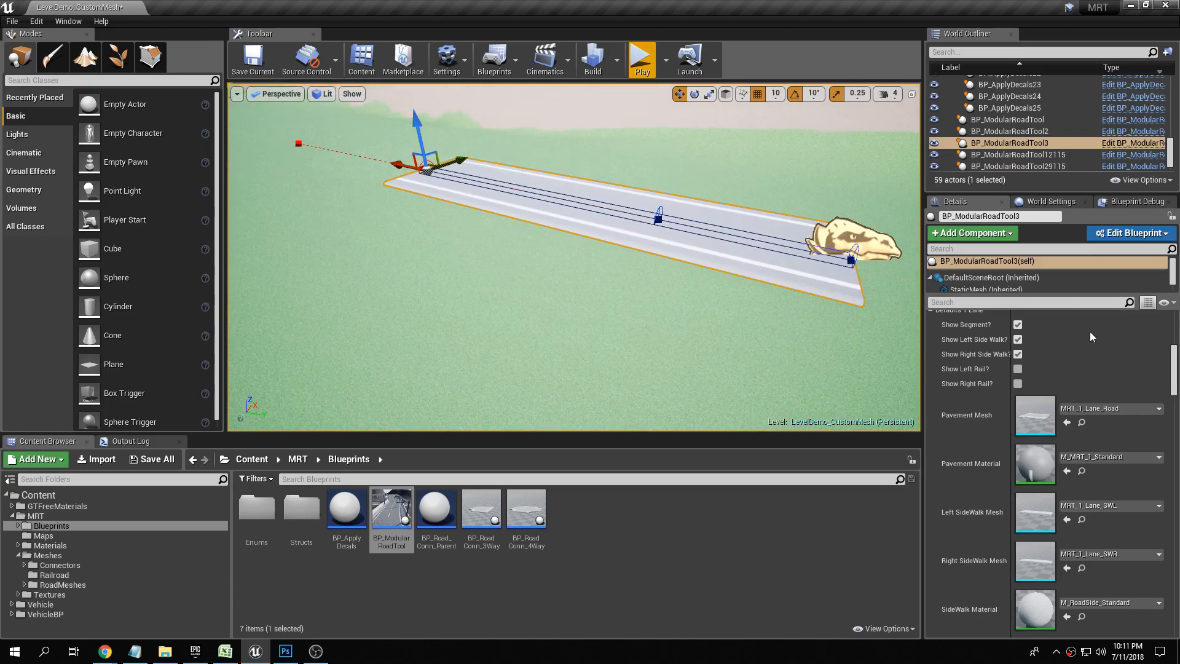
Step: Set the Pavement Mesh in the road's Defaults 1 Lane settings to Railroad_MiddlePlanks from the Railroad folder
{"action": "scroll", "coordinate": [983, 430], "scroll_direction": "up", "scroll_amount": 5}
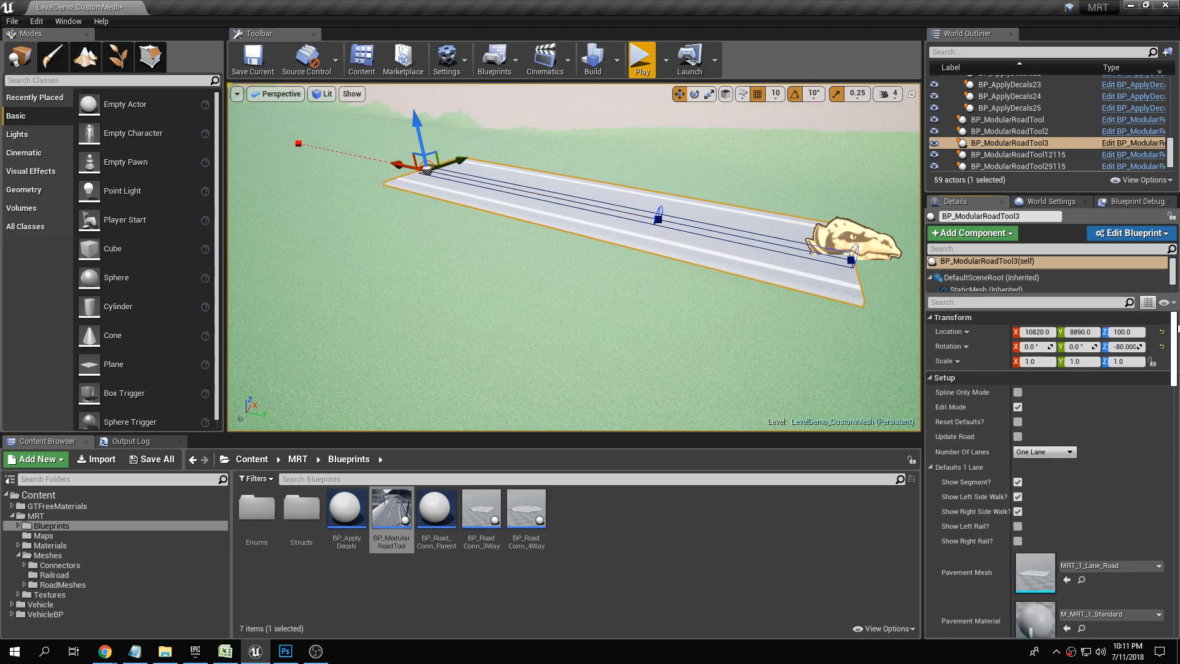
{"action": "left_click", "coordinate": [930, 468]}
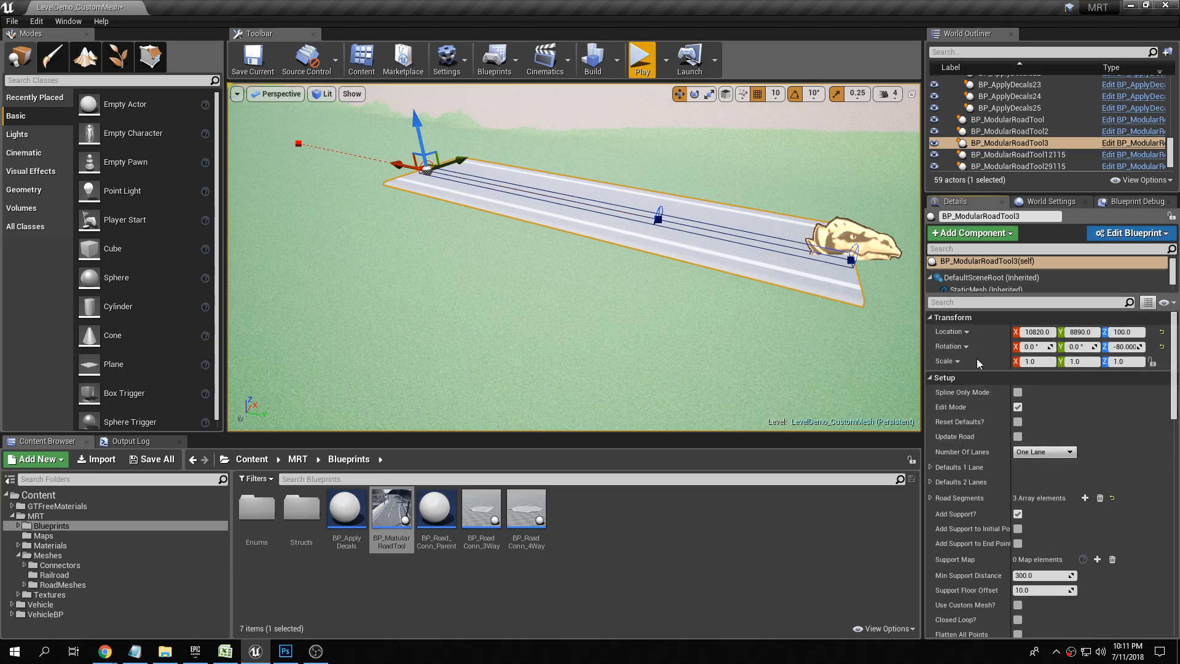
{"action": "scroll", "coordinate": [962, 381], "scroll_direction": "down", "scroll_amount": 2}
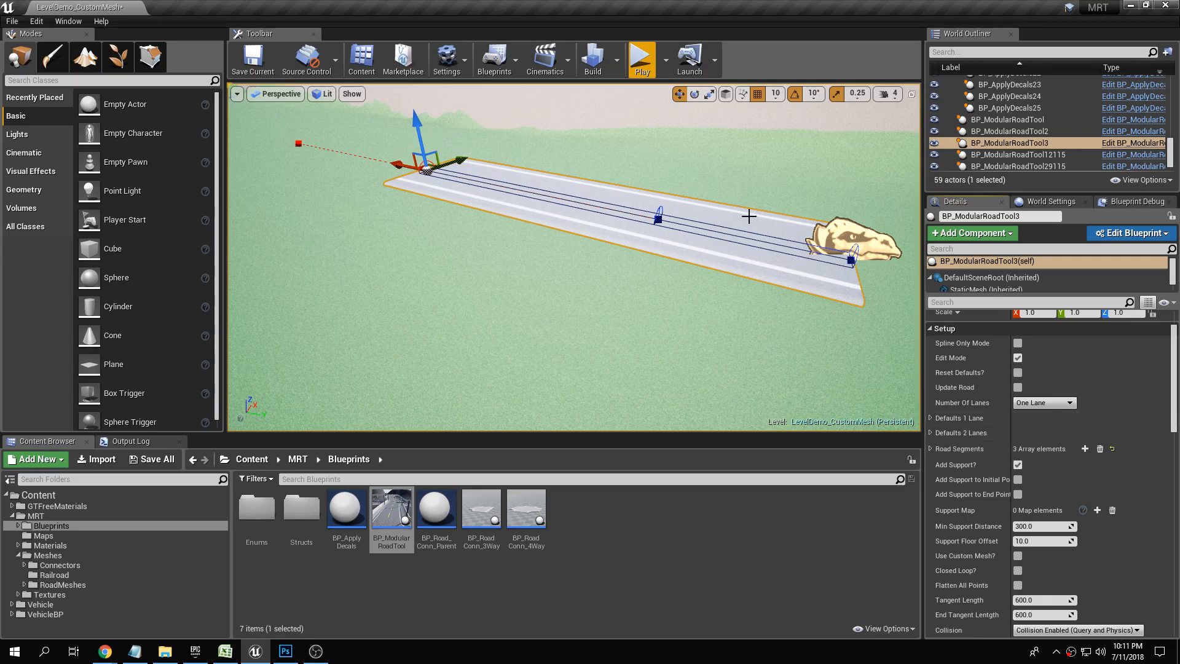
{"action": "left_click", "coordinate": [931, 419]}
{"action": "scroll", "coordinate": [1143, 417], "scroll_direction": "down", "scroll_amount": 3}
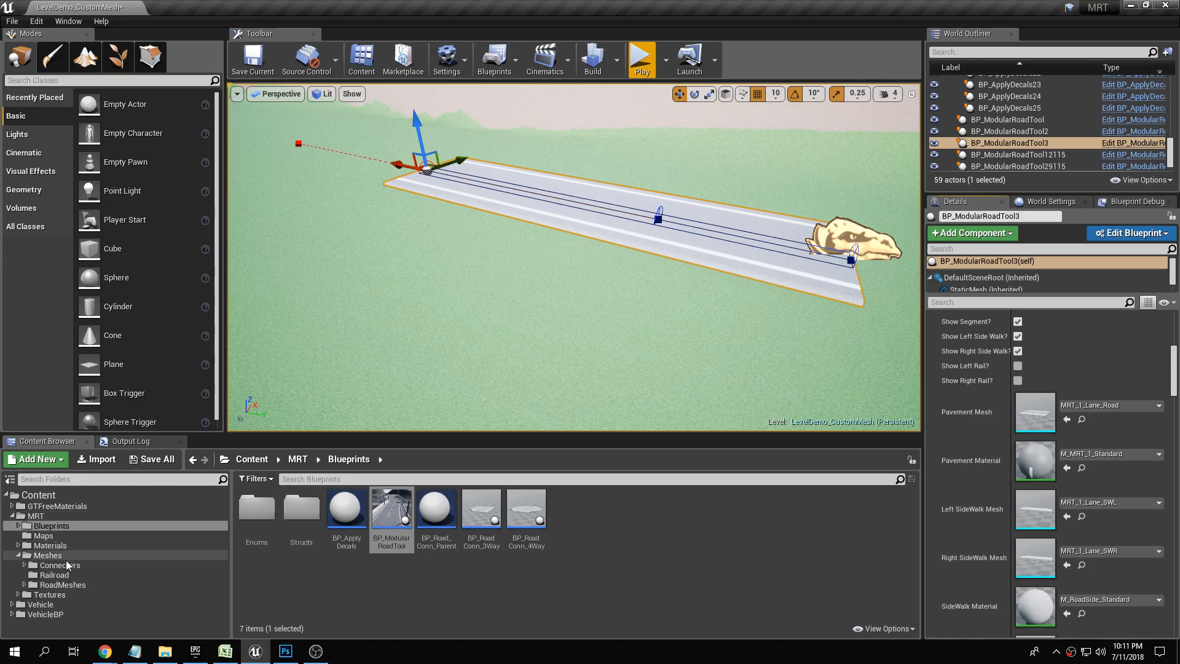
{"action": "left_click", "coordinate": [64, 575]}
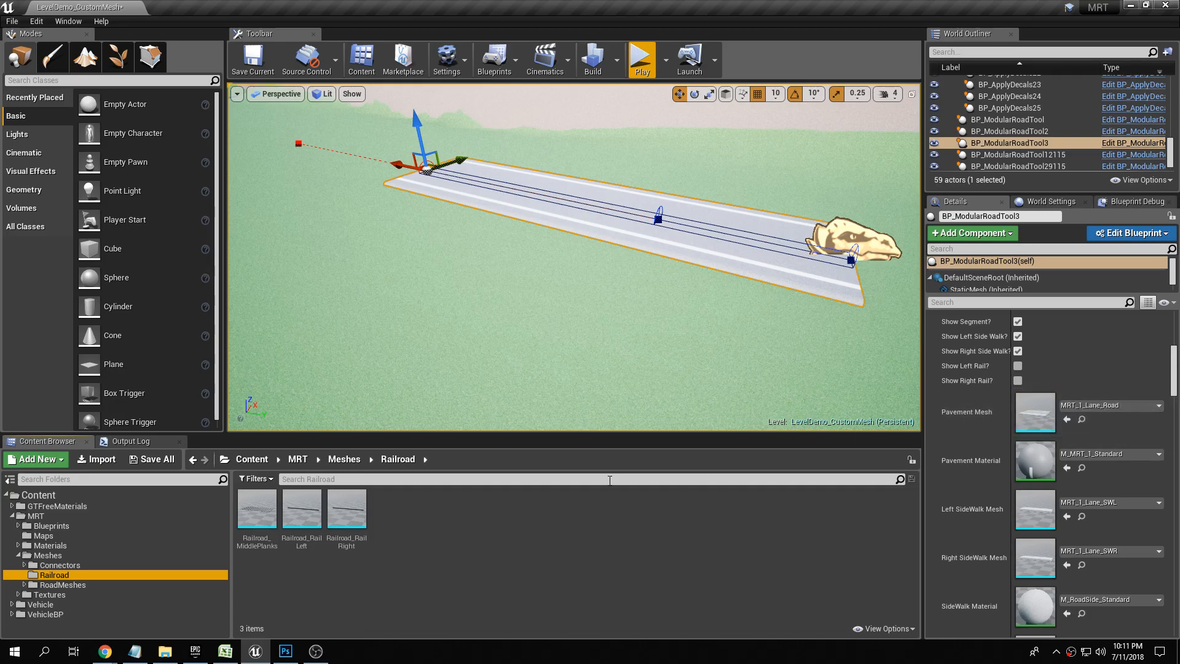
{"action": "left_click", "coordinate": [257, 544]}
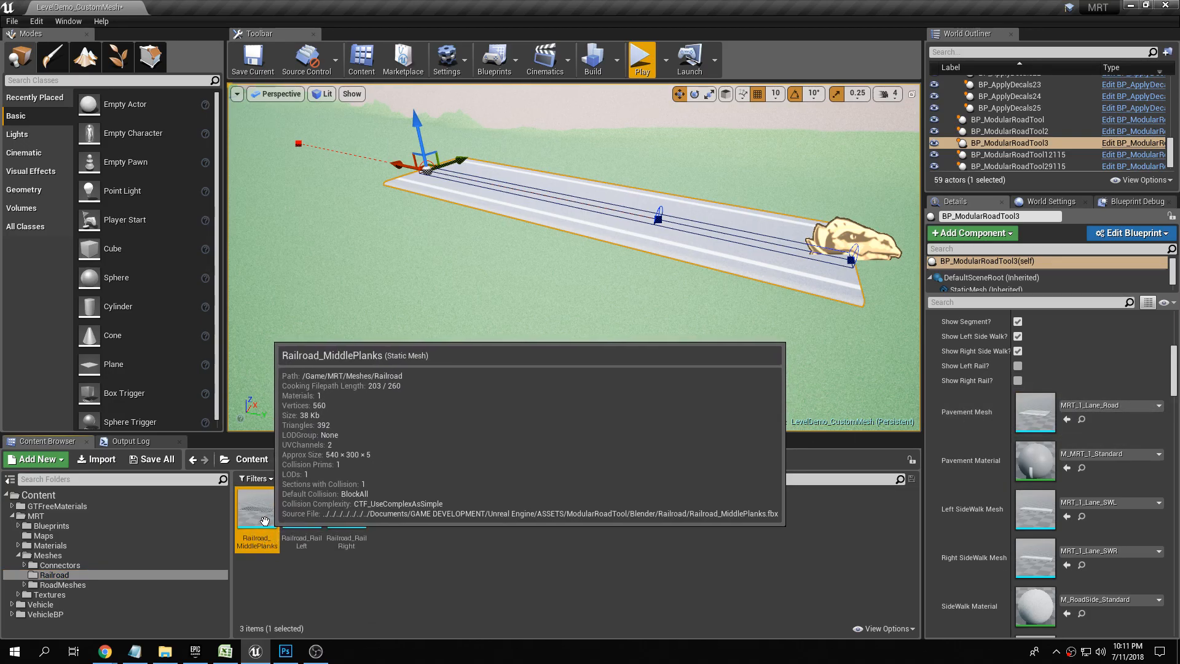
{"action": "left_click", "coordinate": [1066, 420]}
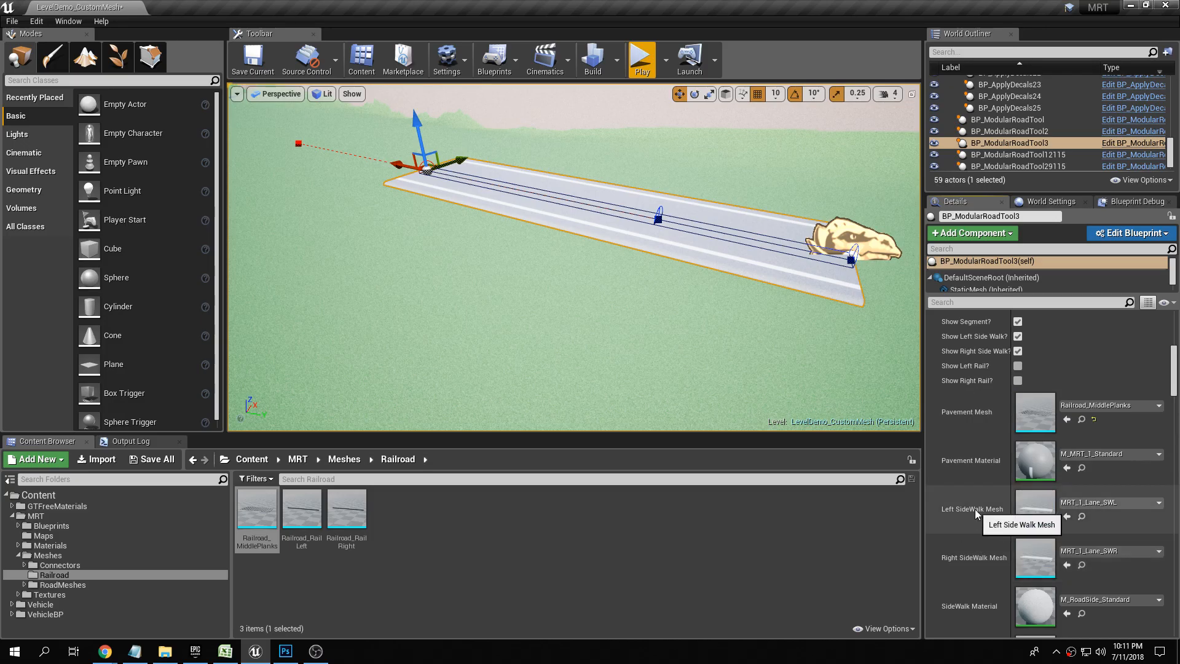
Step: Assign Railroad_RailLeft as the Left SideWalk Mesh and Railroad_RailRight as the Right SideWalk Mesh
{"action": "left_click", "coordinate": [306, 533]}
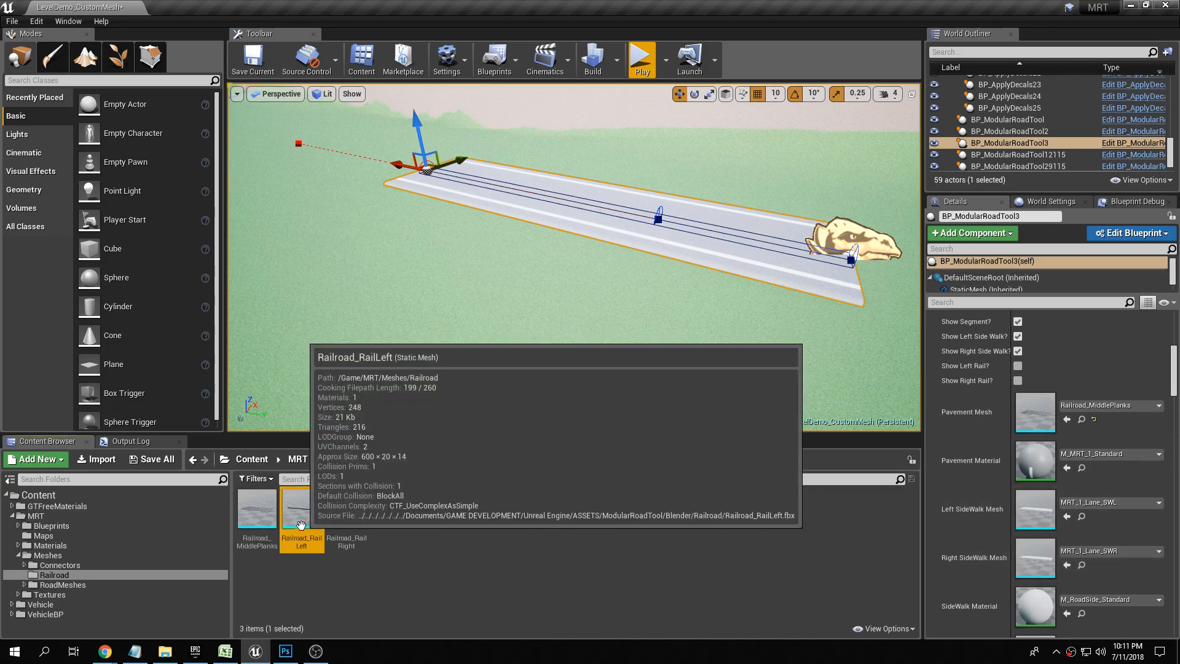
{"action": "left_click", "coordinate": [1066, 517]}
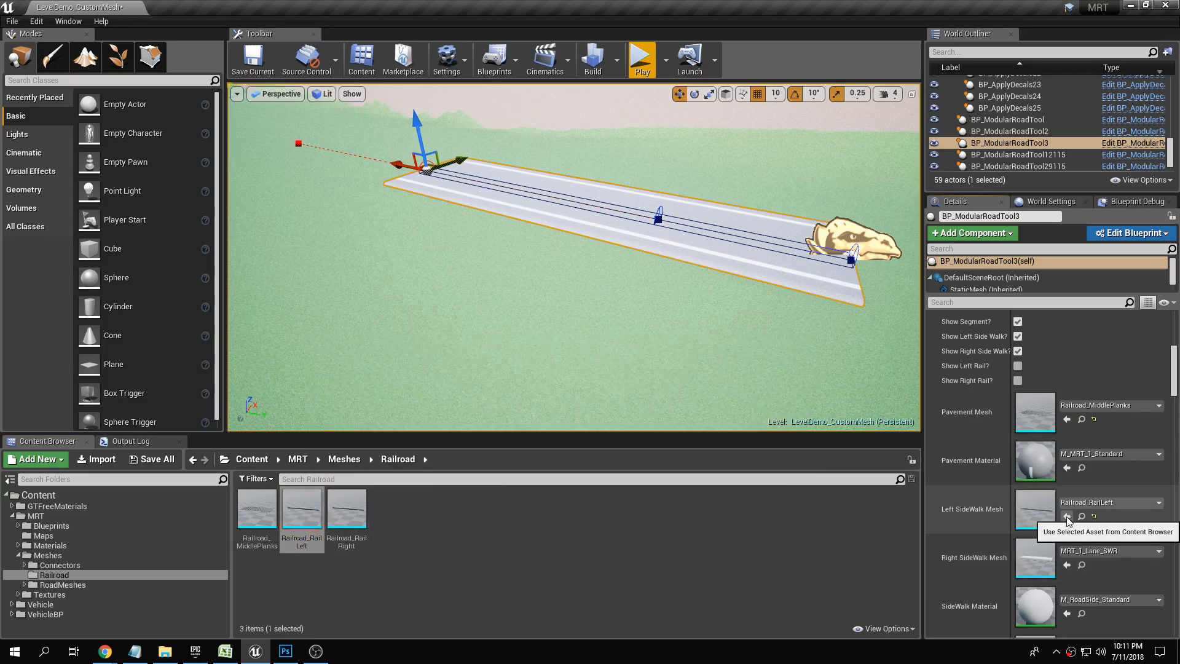
{"action": "left_click", "coordinate": [352, 507]}
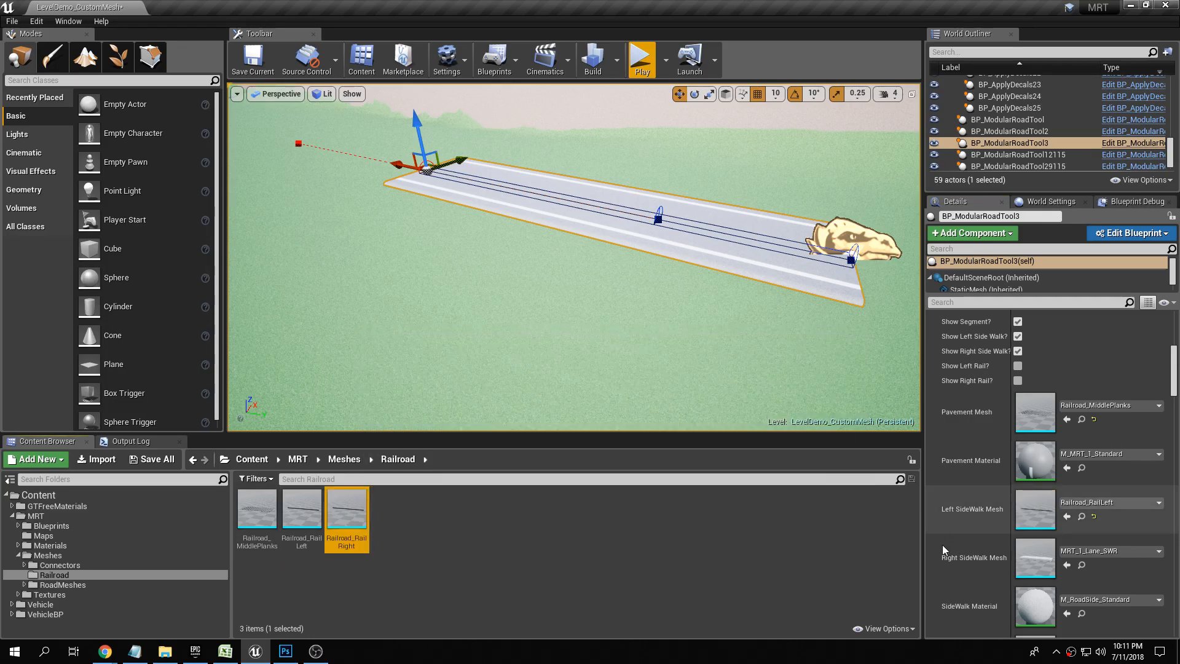
{"action": "left_click", "coordinate": [1066, 565]}
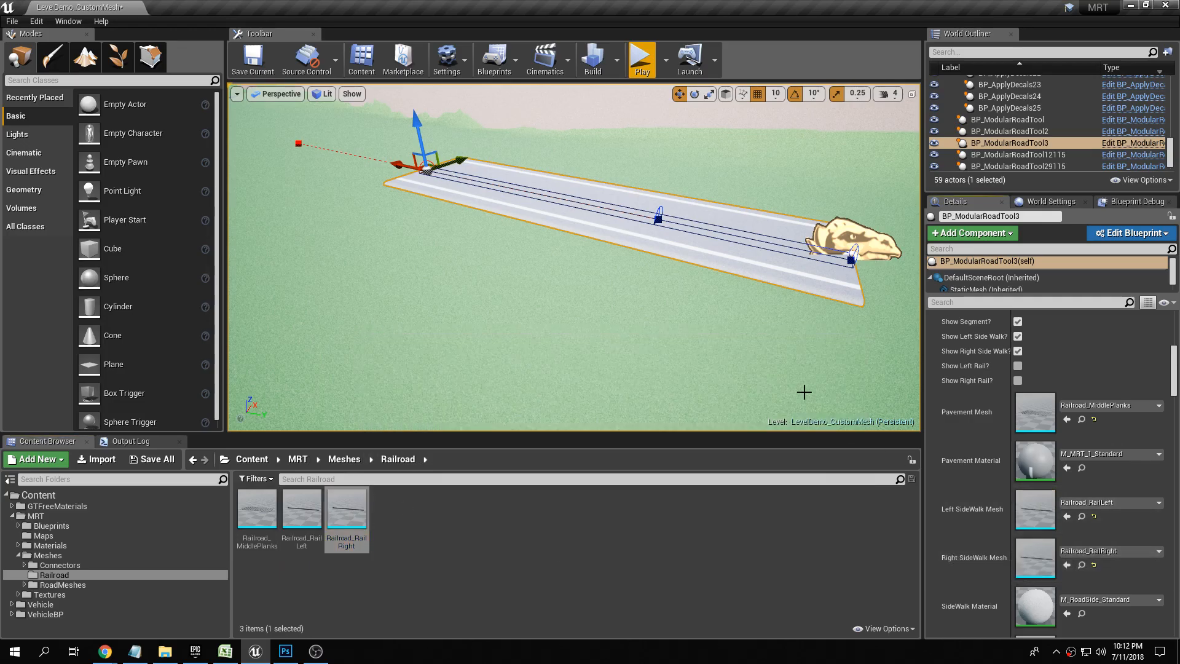
Step: Pull the road's end point further out to add a stretch built from the railroad meshes
{"action": "mouse_move", "coordinate": [598, 257]}
{"action": "right_mouse_down"}
{"action": "mouse_move", "coordinate": [578, 257]}
{"action": "mouse_move", "coordinate": [663, 257]}
{"action": "mouse_move", "coordinate": [589, 253]}
{"action": "right_mouse_up"}
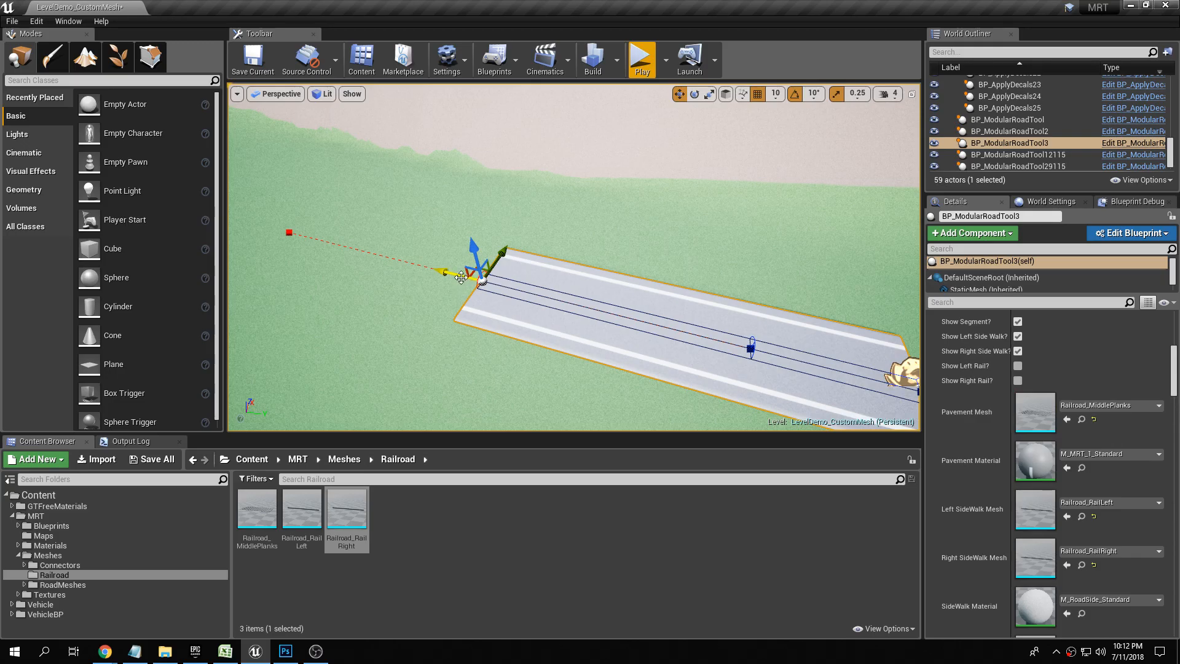
{"action": "left_click_drag", "start_coordinate": [442, 271], "coordinate": [250, 232]}
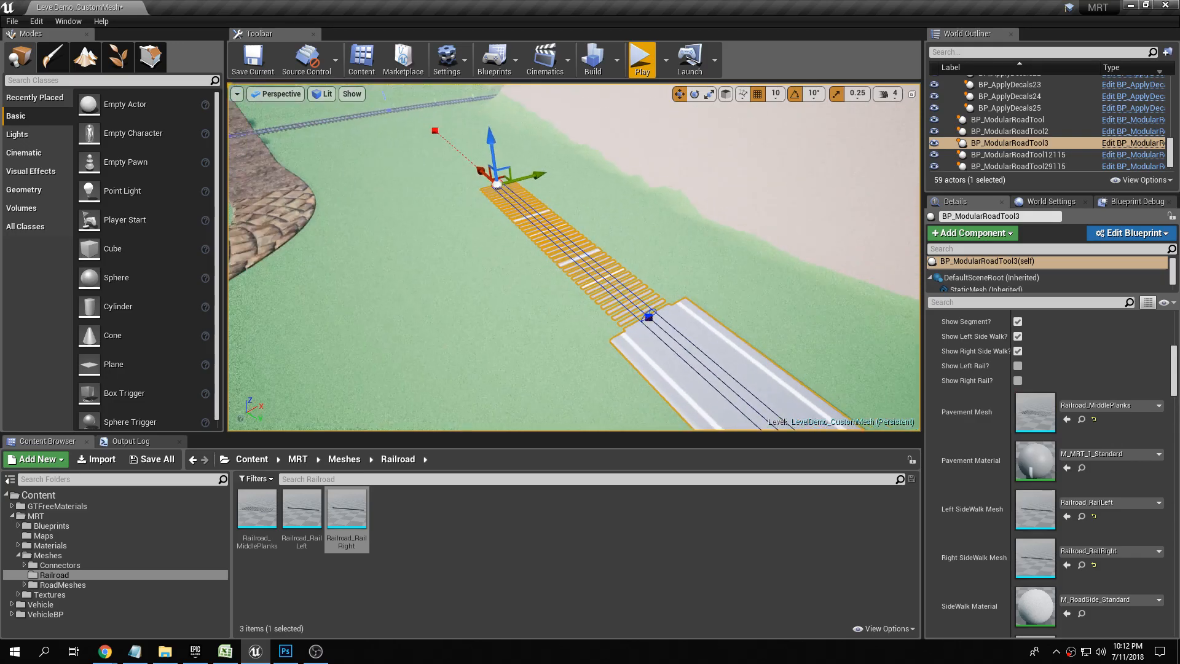
Step: Turn off Edit Mode for the selected modular road
{"action": "mouse_move", "coordinate": [585, 239]}
{"action": "right_mouse_down"}
{"action": "mouse_move", "coordinate": [560, 232]}
{"action": "mouse_move", "coordinate": [585, 240]}
{"action": "right_mouse_up"}
{"action": "key", "text": "w"}
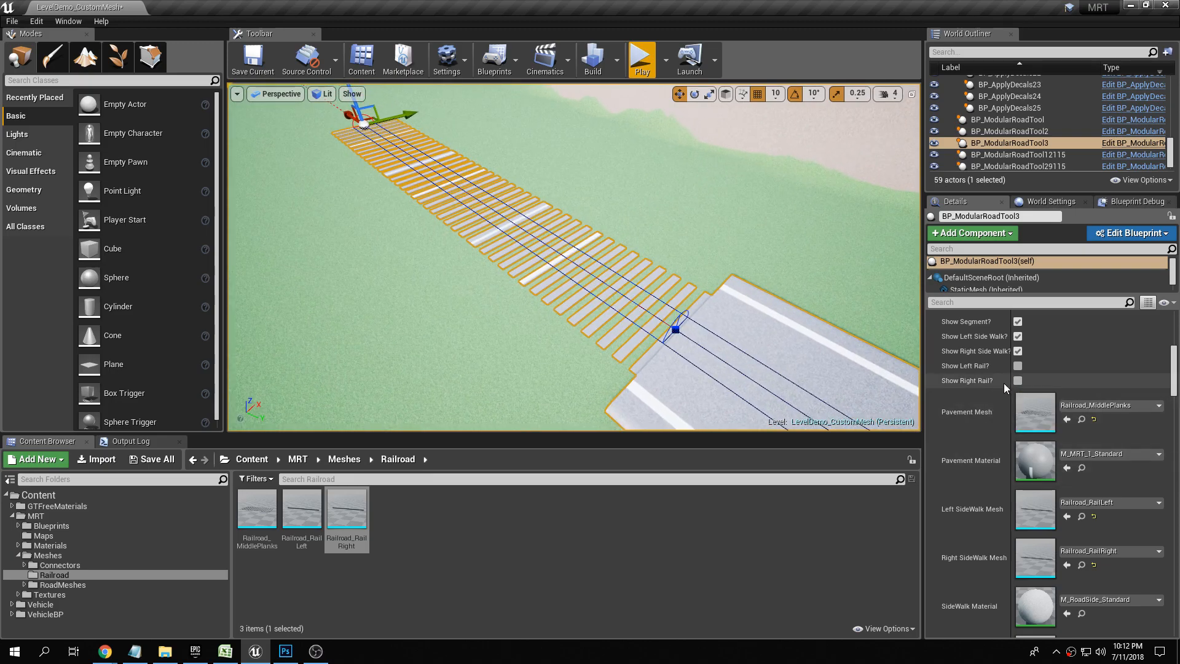
{"action": "scroll", "coordinate": [1176, 379], "scroll_direction": "up", "scroll_amount": 5}
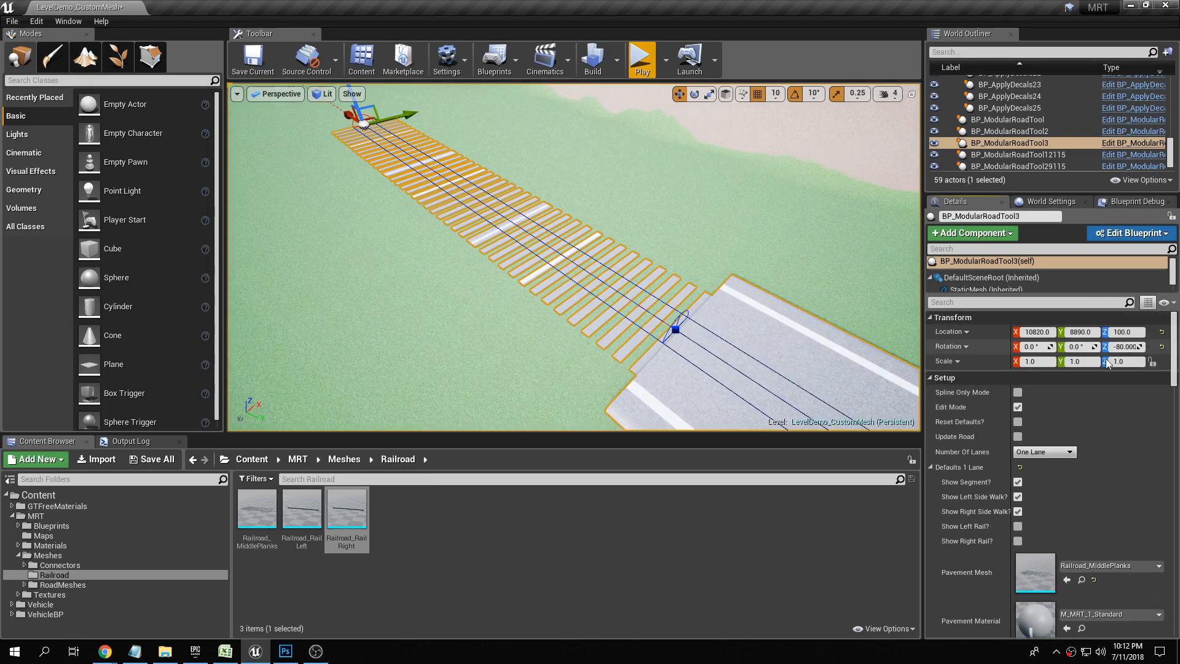
{"action": "left_click", "coordinate": [1017, 407]}
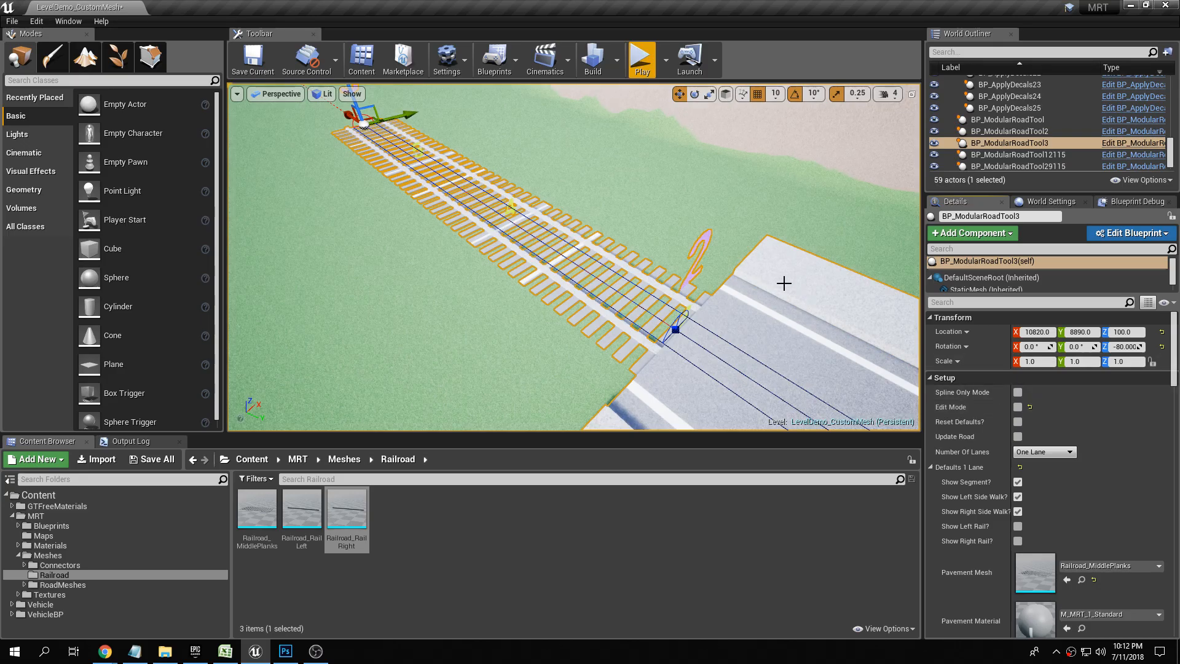
Step: Examine the rails and planks of the railroad stretch up close from several angles
{"action": "key", "text": "Escape"}
{"action": "right_click_drag", "start_coordinate": [763, 287], "coordinate": [860, 284]}
{"action": "mouse_move", "coordinate": [764, 242]}
{"action": "right_mouse_down"}
{"action": "mouse_move", "coordinate": [824, 271]}
{"action": "mouse_move", "coordinate": [764, 242]}
{"action": "right_mouse_up"}
{"action": "right_click_drag", "start_coordinate": [623, 238], "coordinate": [815, 344]}
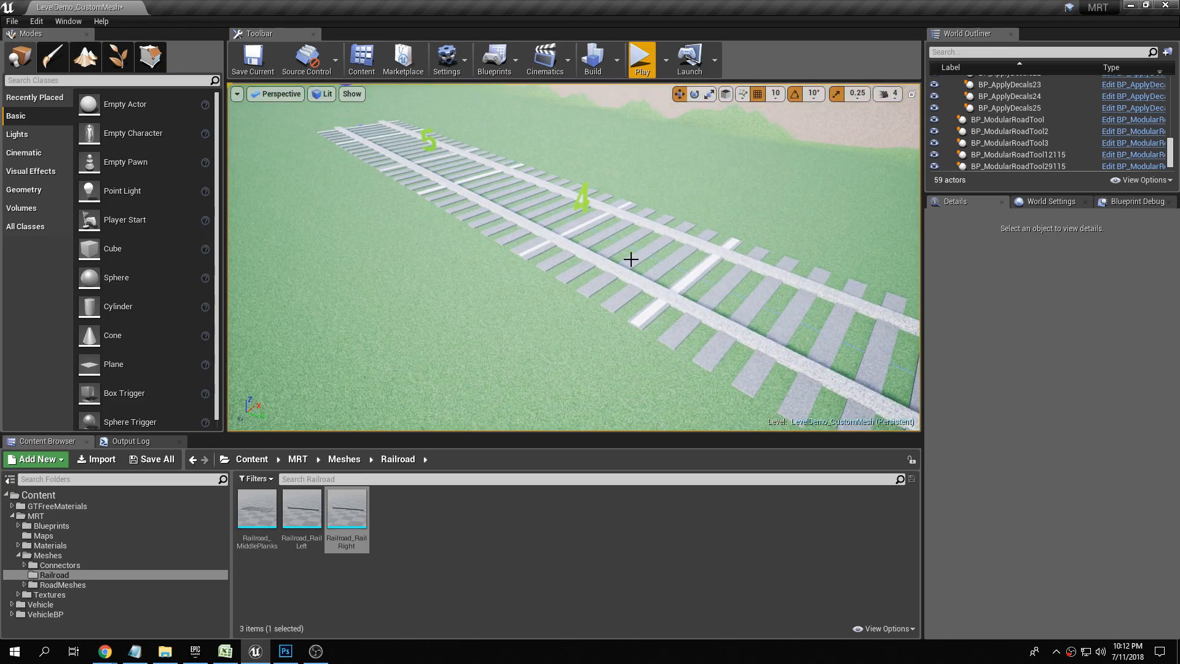
{"action": "mouse_move", "coordinate": [517, 232]}
{"action": "right_mouse_down"}
{"action": "mouse_move", "coordinate": [528, 233]}
{"action": "mouse_move", "coordinate": [517, 232]}
{"action": "right_mouse_up"}
{"action": "right_click_drag", "start_coordinate": [599, 227], "coordinate": [565, 221]}
{"action": "right_click_drag", "start_coordinate": [738, 271], "coordinate": [700, 283]}
Step: Set the road's default Pavement Material to the nailed wood planks material wood_JFfantasyWoodPlanksNailedClean from the GTFreeMaterials Materials folder
{"action": "left_click", "coordinate": [648, 310]}
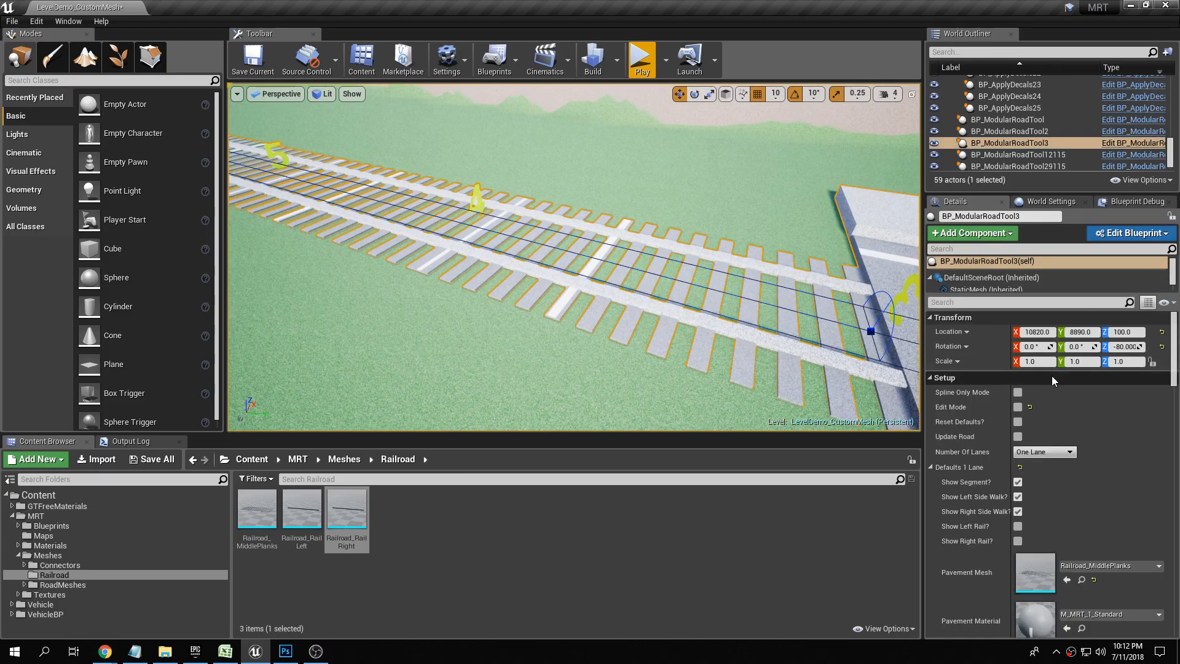
{"action": "scroll", "coordinate": [971, 471], "scroll_direction": "down", "scroll_amount": 2}
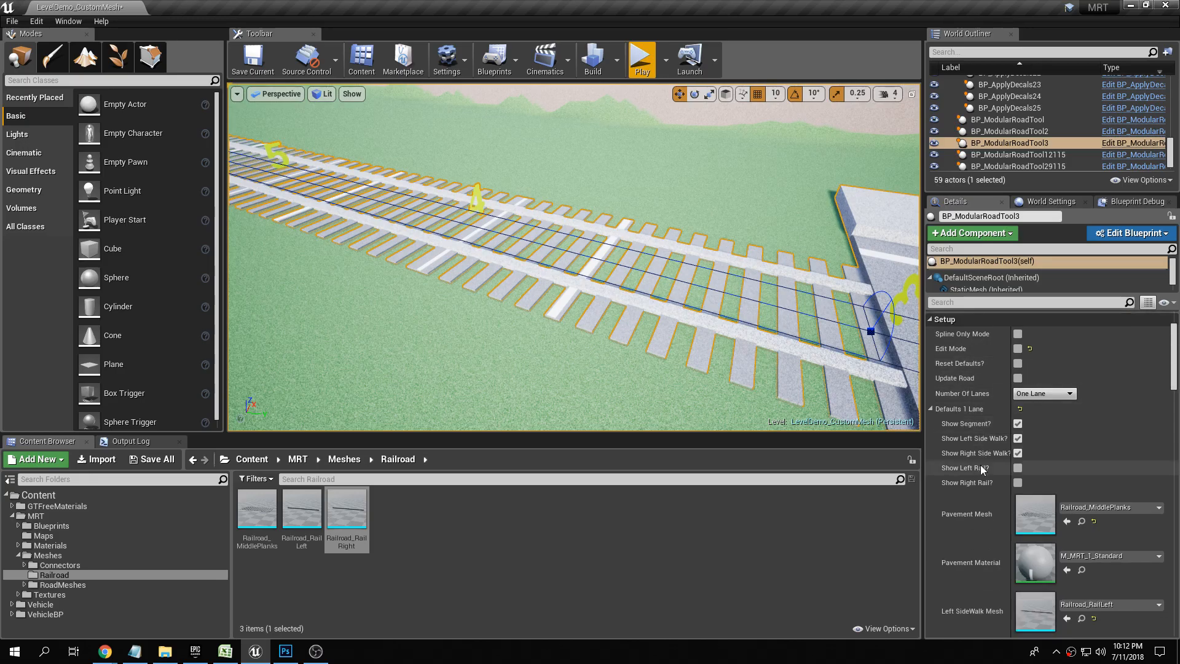
{"action": "left_click", "coordinate": [85, 506]}
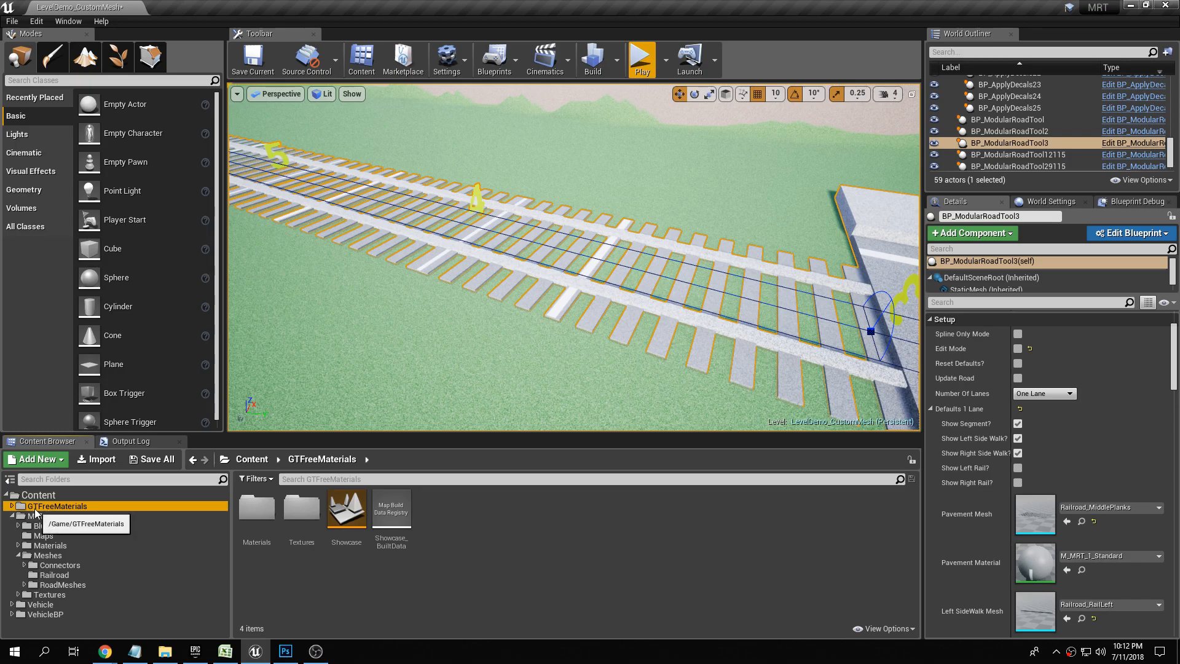
{"action": "double_click", "coordinate": [256, 509]}
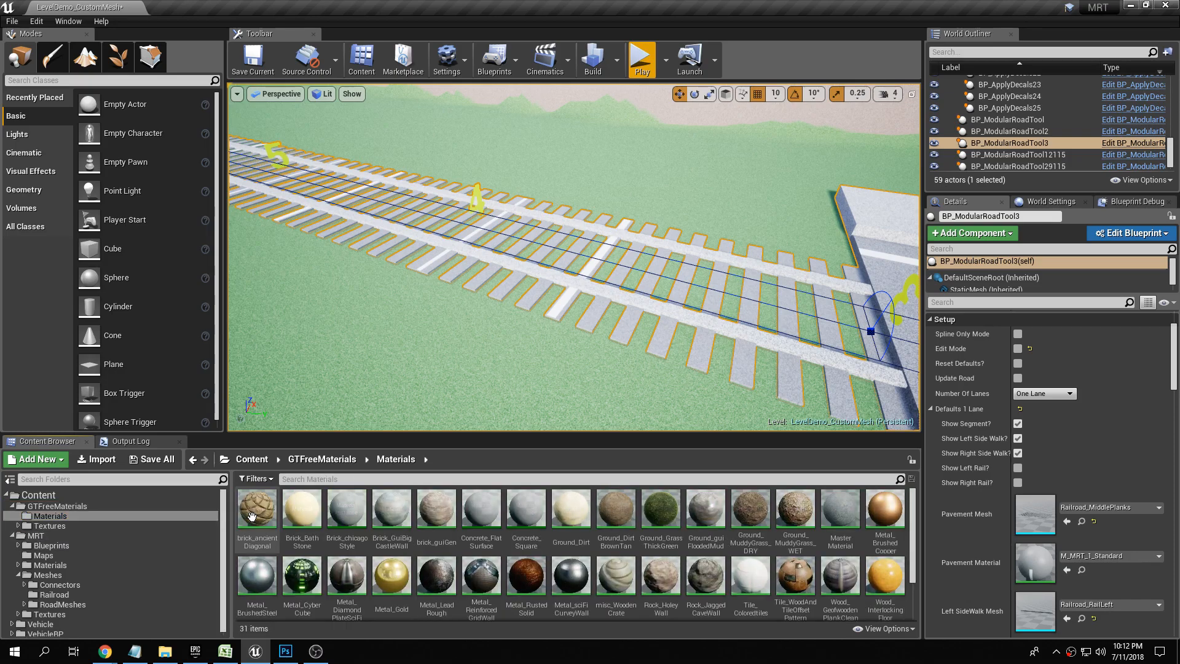
{"action": "scroll", "coordinate": [1028, 509], "scroll_direction": "down", "scroll_amount": 3}
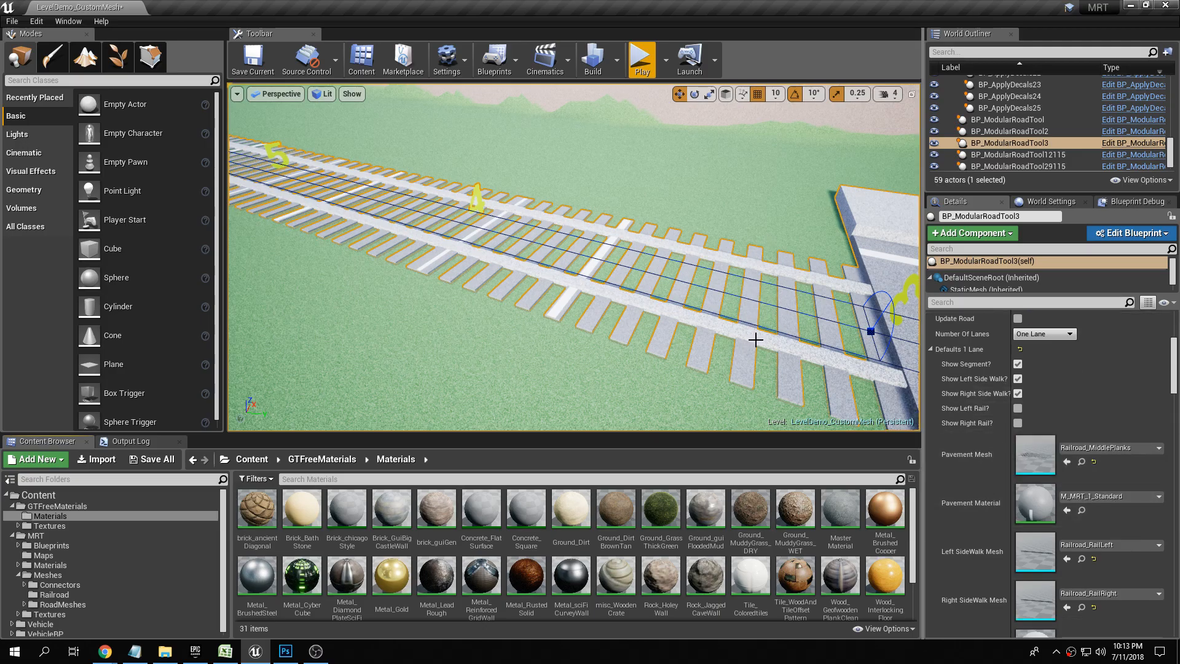
{"action": "scroll", "coordinate": [836, 553], "scroll_direction": "down", "scroll_amount": 2}
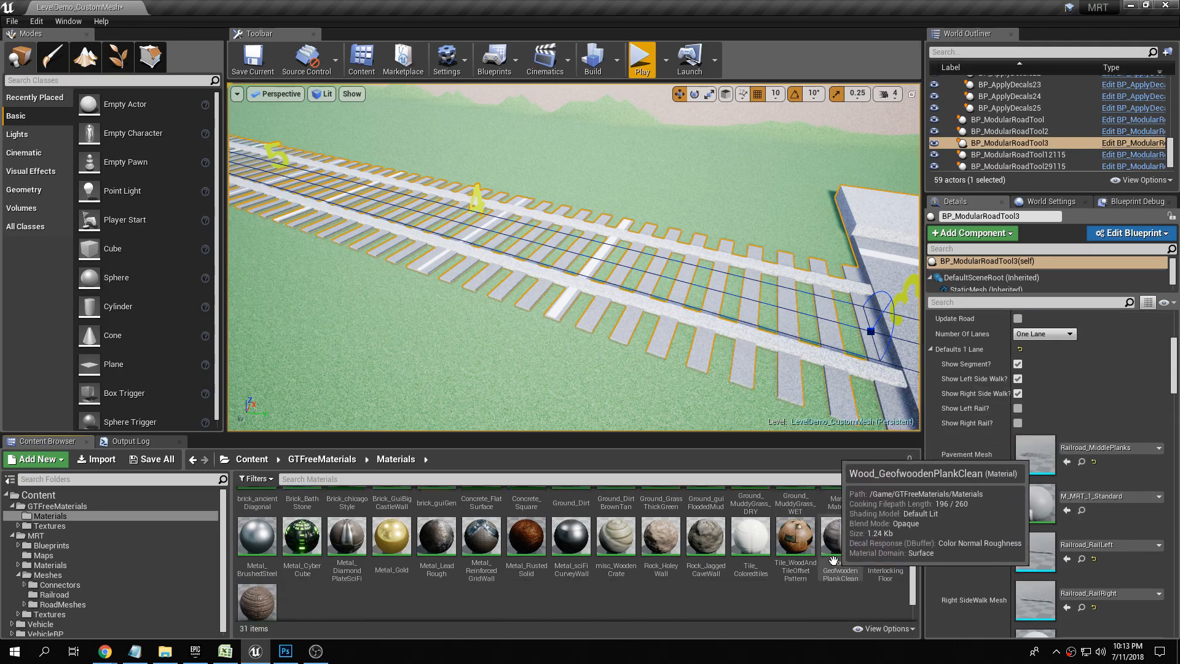
{"action": "scroll", "coordinate": [359, 587], "scroll_direction": "down", "scroll_amount": 1}
{"action": "left_click", "coordinate": [257, 577]}
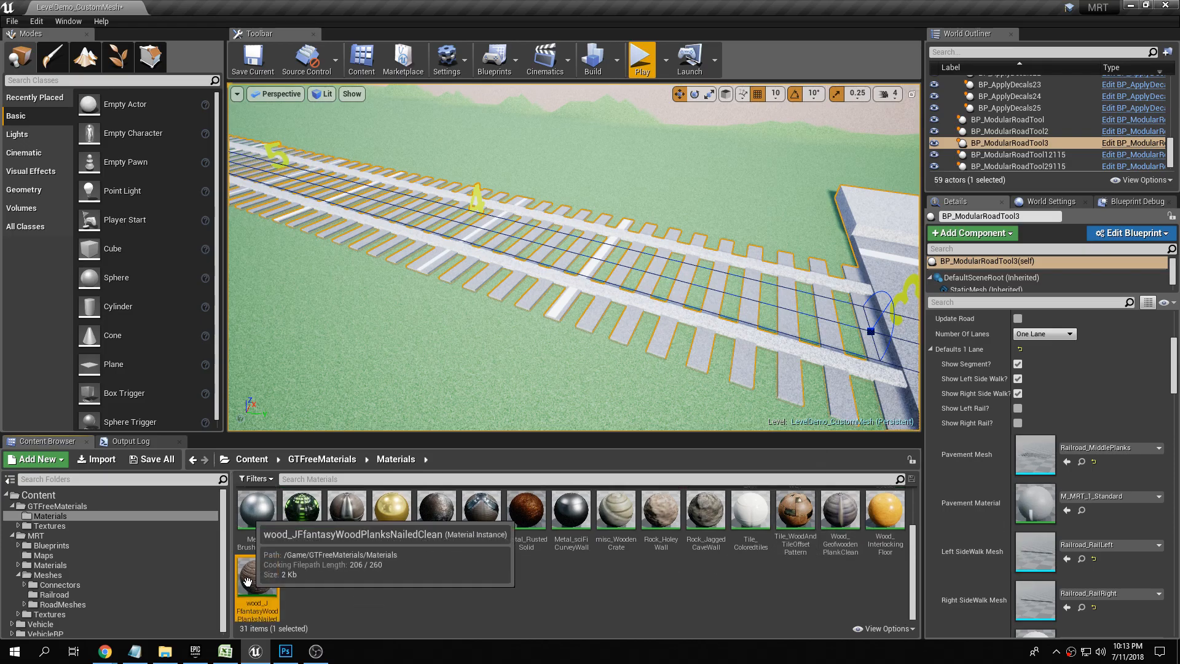
{"action": "left_click", "coordinate": [1066, 510]}
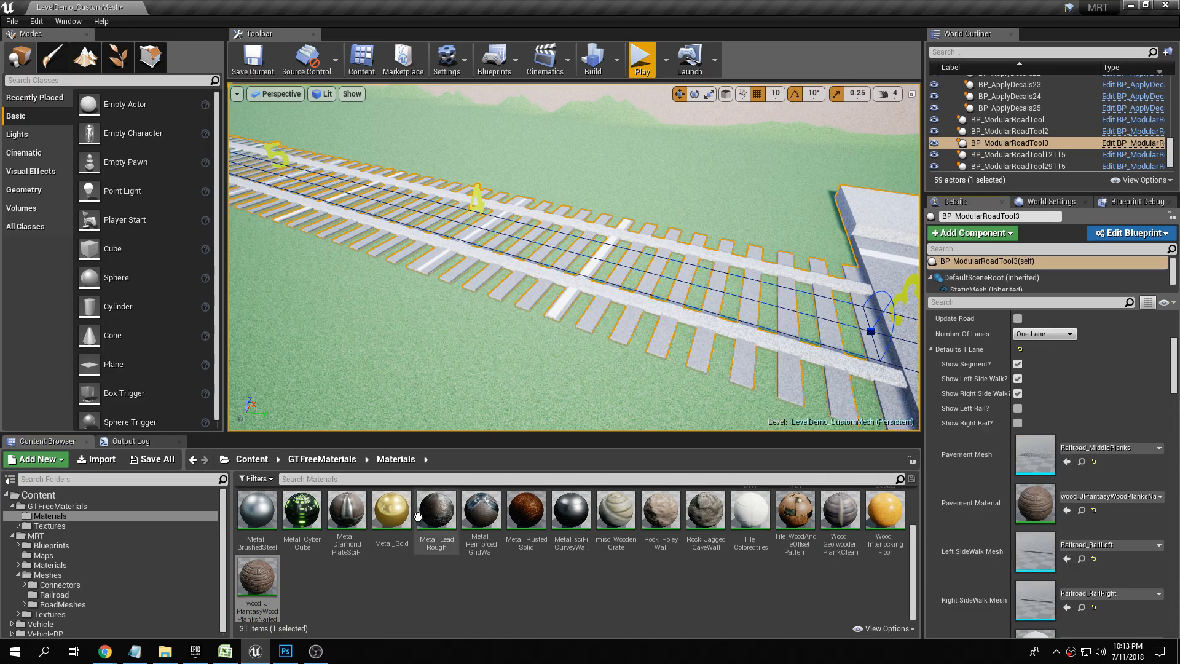
Step: Assign Metal_BrushedSteel as the default SideWalk Material for the rails
{"action": "left_click", "coordinate": [257, 510]}
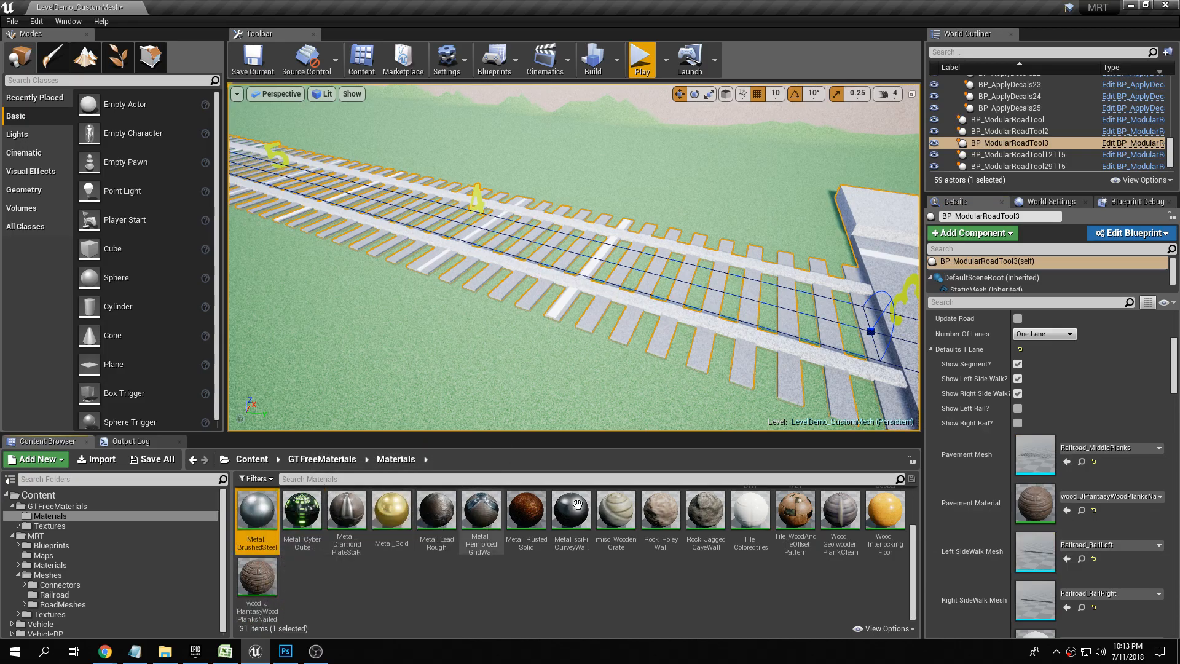
{"action": "scroll", "coordinate": [1083, 544], "scroll_direction": "down", "scroll_amount": 2}
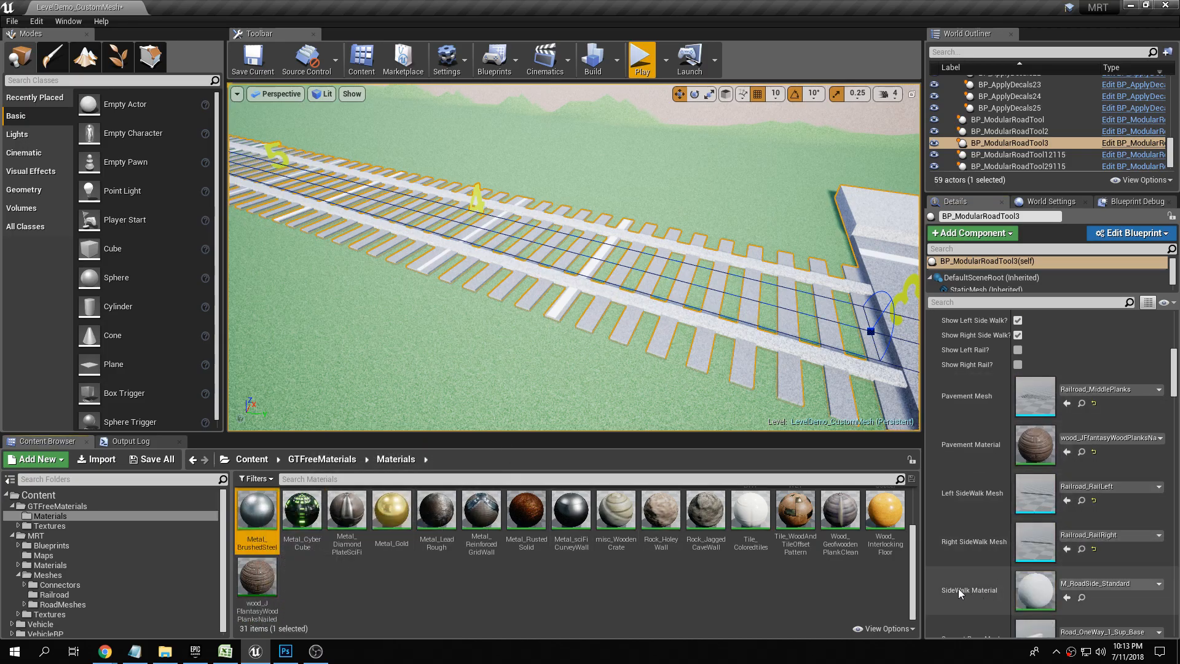
{"action": "left_click", "coordinate": [1066, 597]}
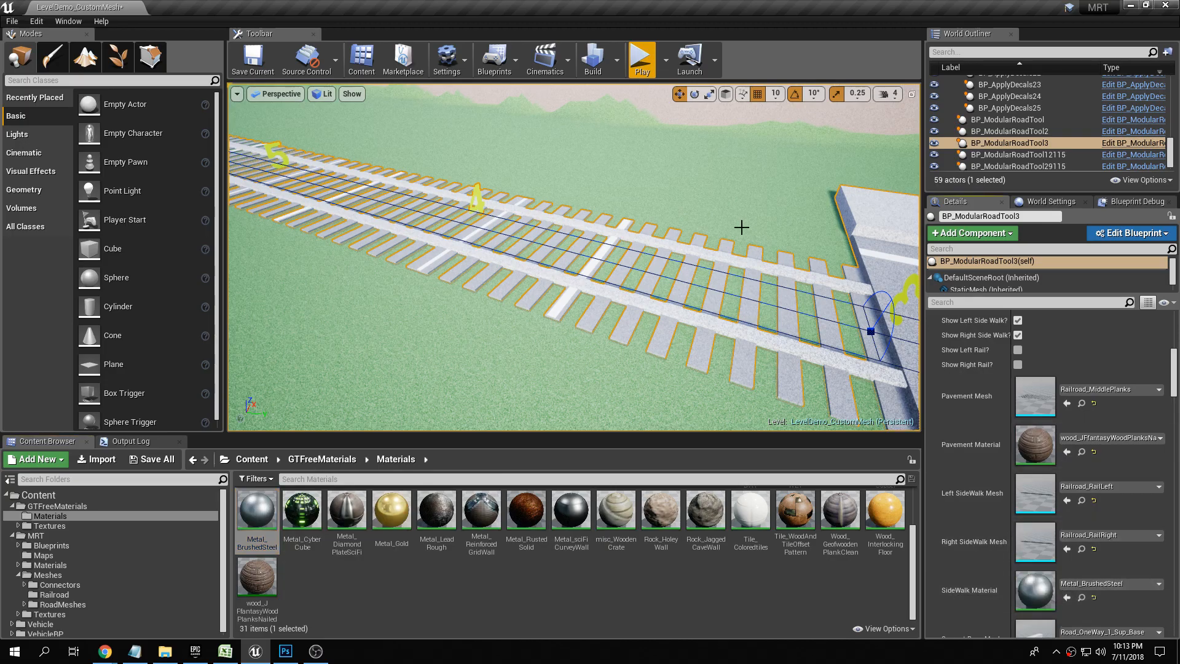
Step: Pull the track's end point further across the grass to add a stretch with the wood and steel materials
{"action": "right_click_drag", "start_coordinate": [719, 203], "coordinate": [458, 175]}
{"action": "left_click", "coordinate": [657, 275]}
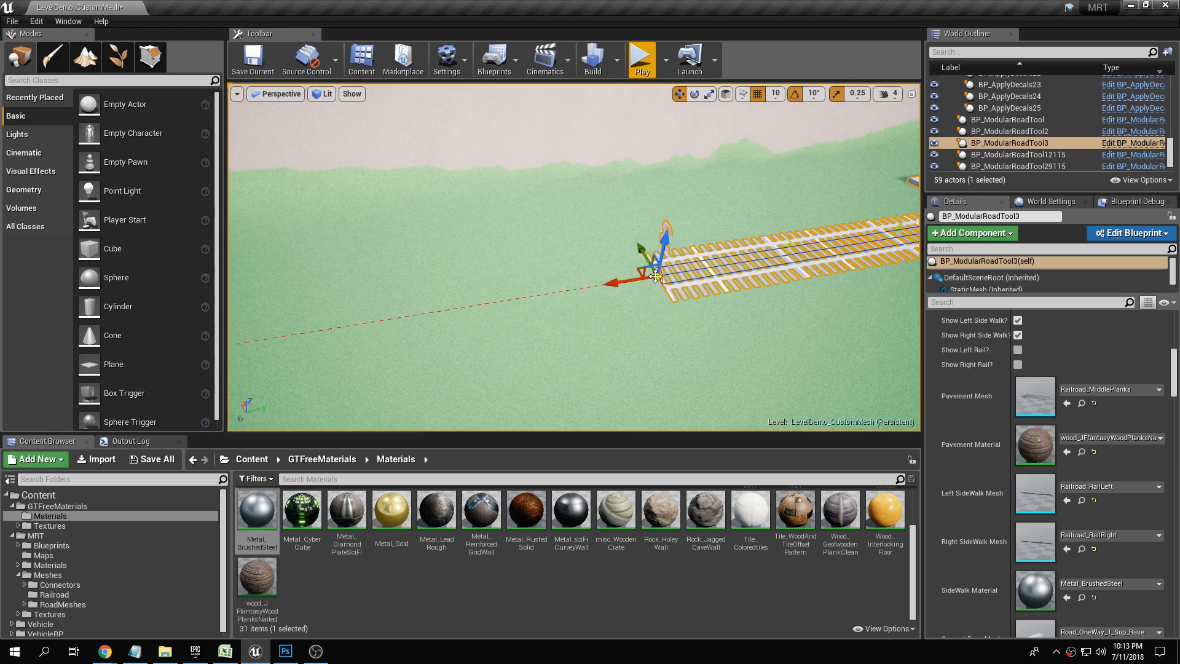
{"action": "left_click_drag", "start_coordinate": [613, 283], "coordinate": [256, 335], "text": "alt"}
{"action": "right_click_drag", "start_coordinate": [632, 214], "coordinate": [538, 236]}
{"action": "left_click", "coordinate": [631, 215]}
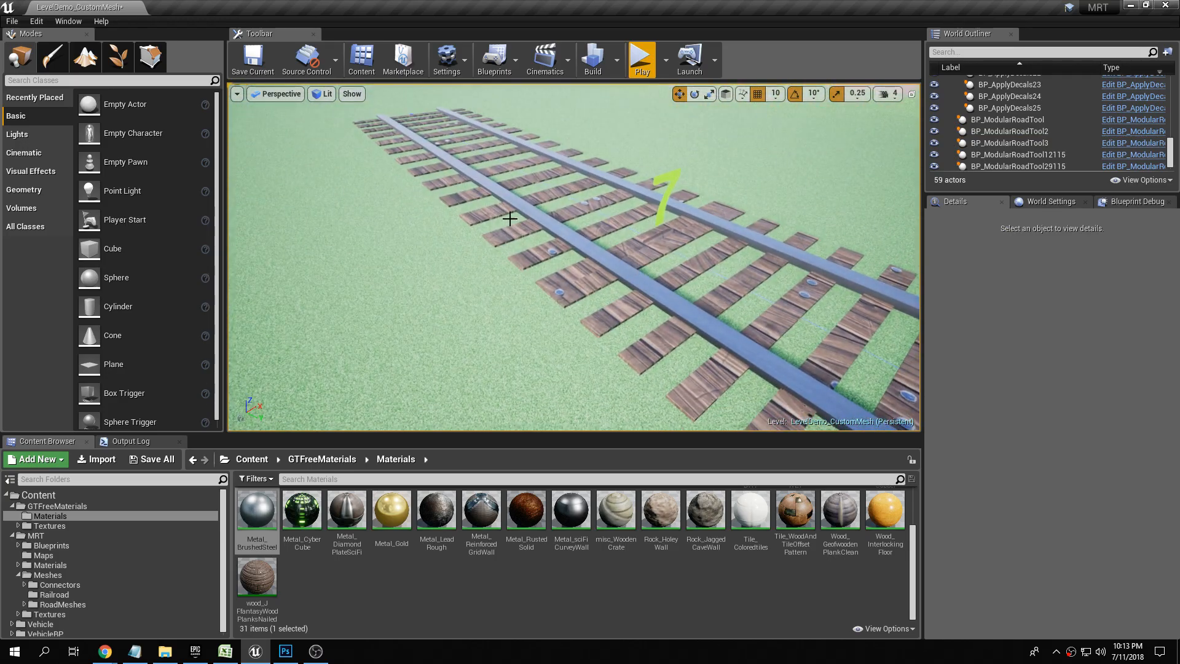
{"action": "right_click_drag", "start_coordinate": [659, 251], "coordinate": [762, 266]}
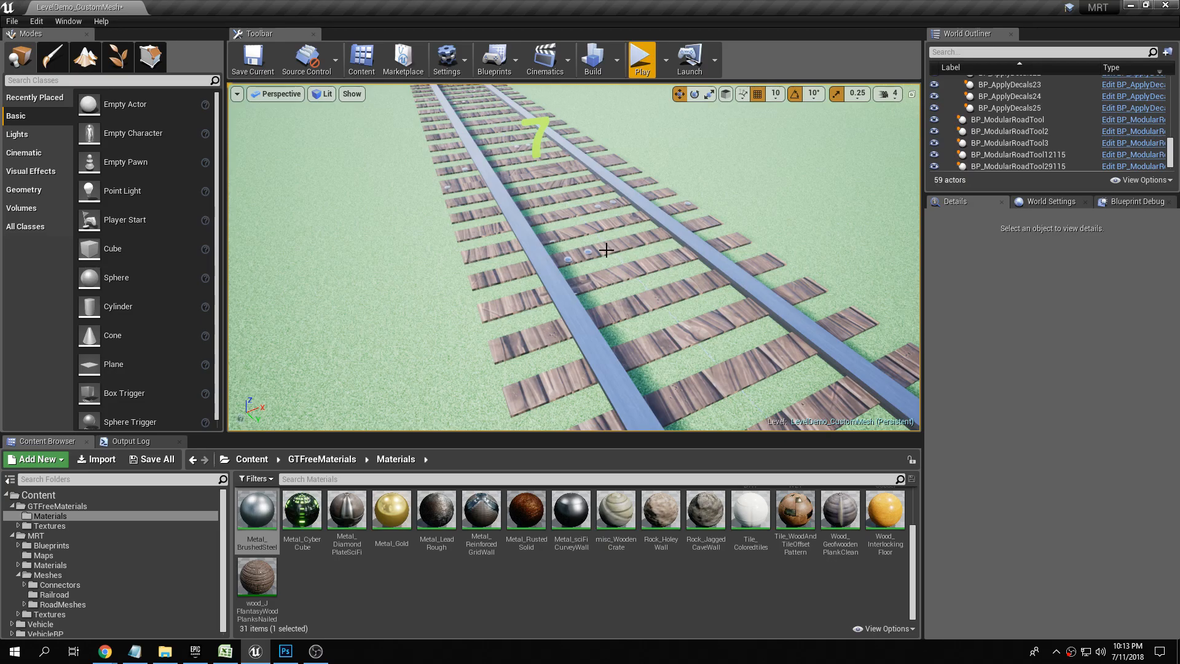
{"action": "right_click_drag", "start_coordinate": [604, 244], "coordinate": [468, 188]}
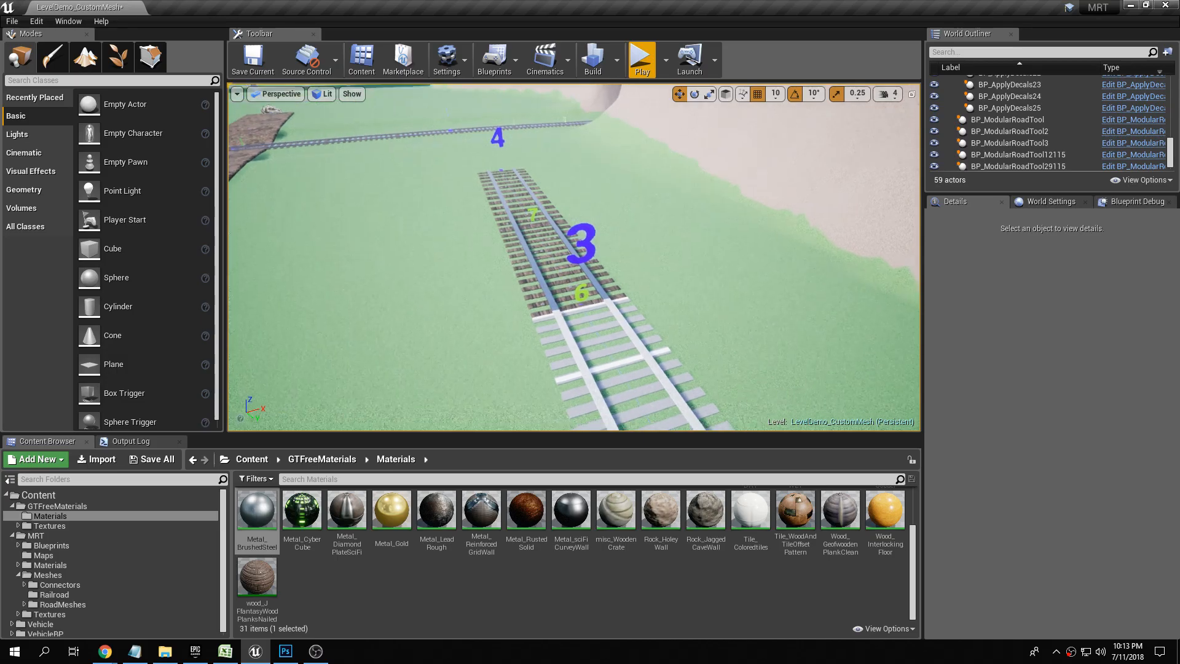
Step: Reset all existing segments of the modular road to its one-lane defaults, including the plain pavement at its start
{"action": "scroll", "coordinate": [563, 278], "scroll_direction": "up", "scroll_amount": 4}
{"action": "right_click_drag", "start_coordinate": [590, 282], "coordinate": [783, 239]}
{"action": "left_click", "coordinate": [657, 286]}
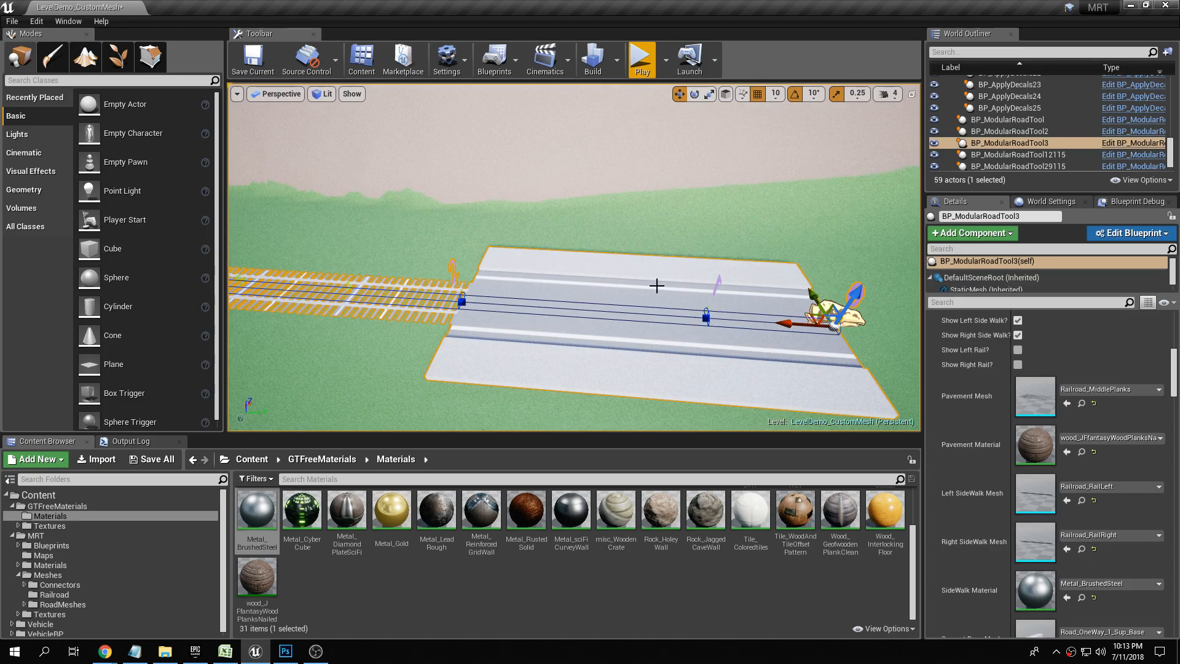
{"action": "scroll", "coordinate": [983, 381], "scroll_direction": "up", "scroll_amount": 5}
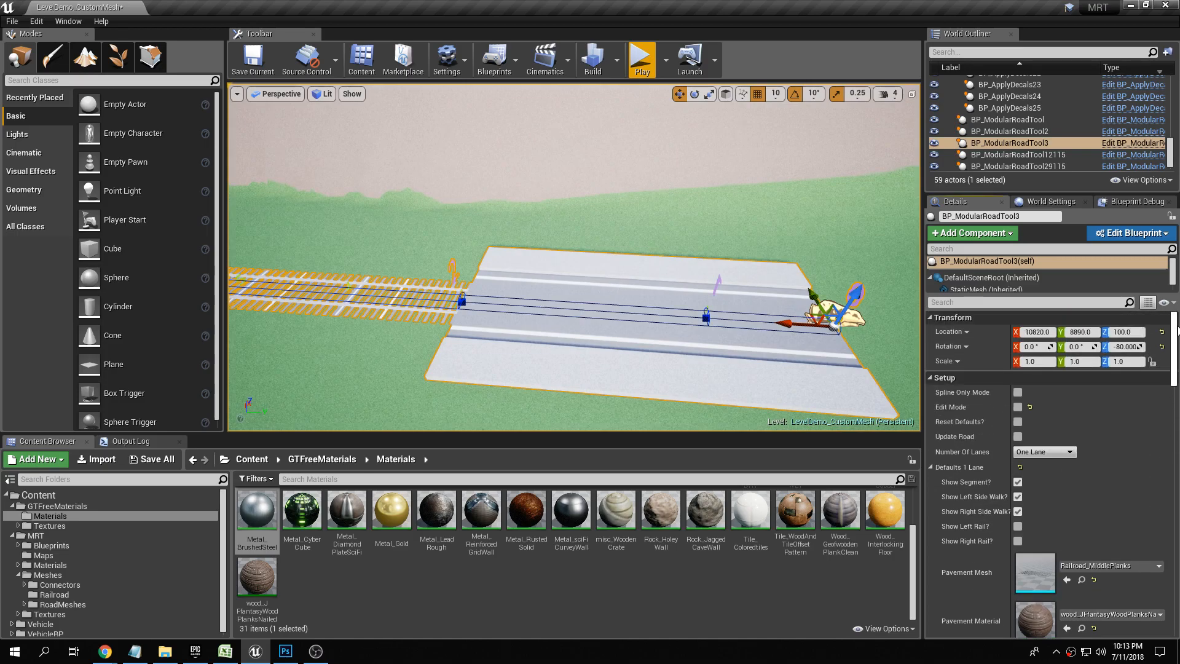
{"action": "left_click", "coordinate": [1017, 423]}
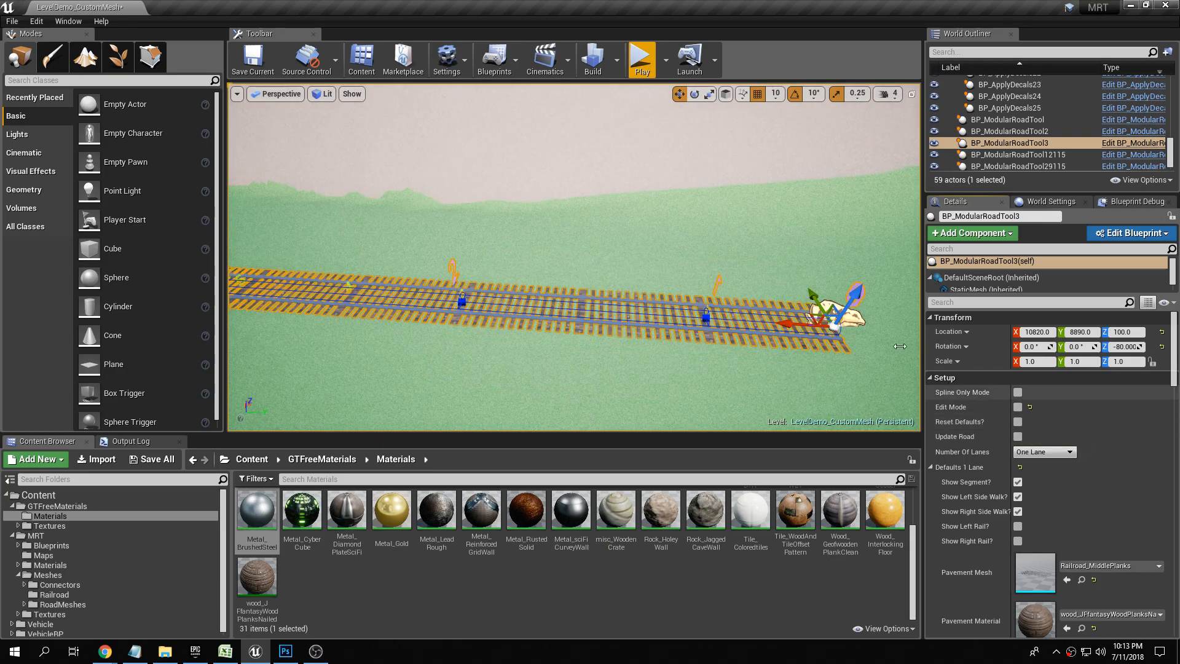
{"action": "key", "text": "Escape"}
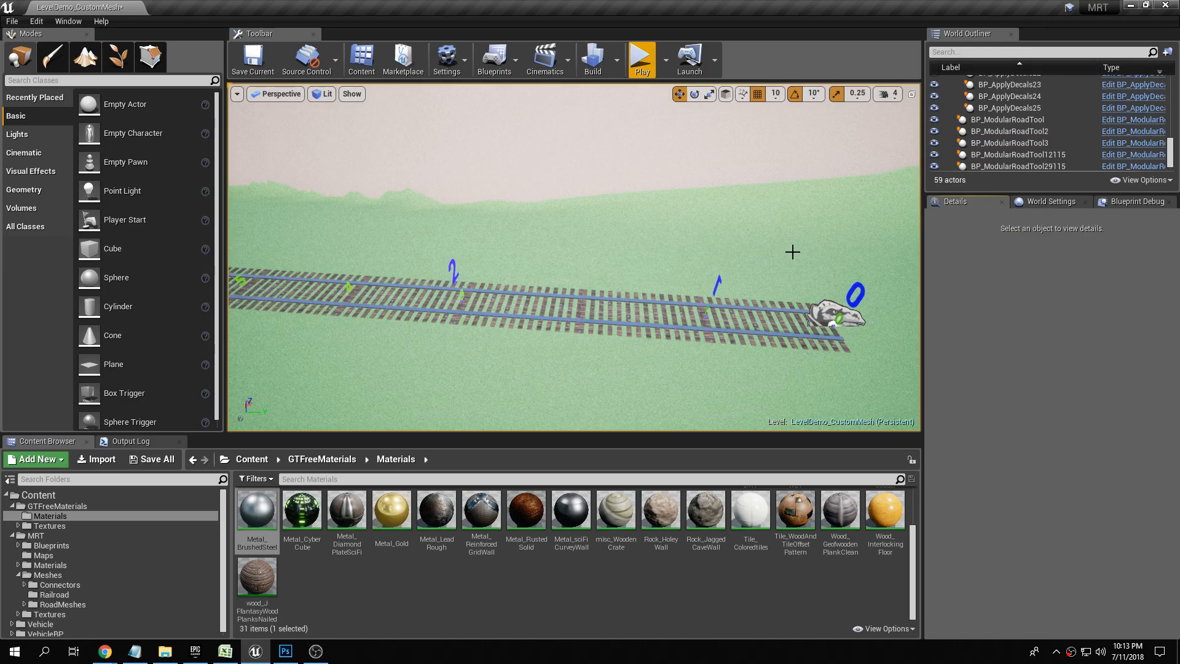
Step: Reselect the railroad track, collapse its Defaults 1 Lane settings and expand segment 1 in the Road Segments array
{"action": "right_click_drag", "start_coordinate": [806, 248], "coordinate": [682, 282]}
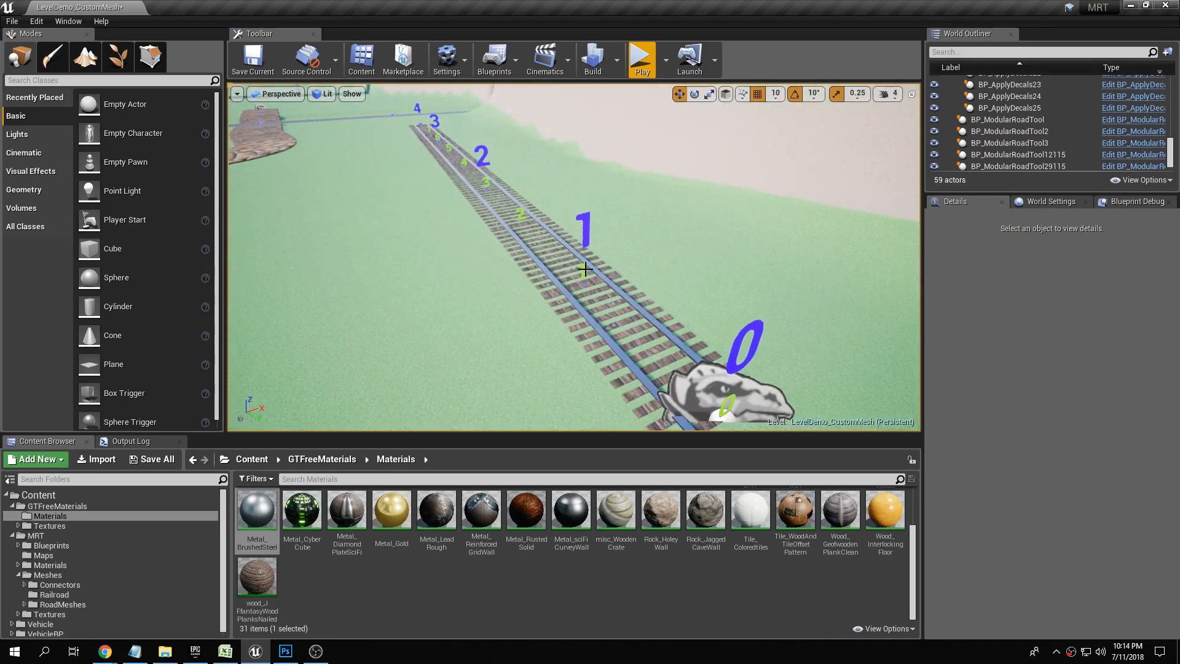
{"action": "left_click", "coordinate": [578, 270]}
{"action": "key", "text": "Escape"}
{"action": "left_click", "coordinate": [600, 284]}
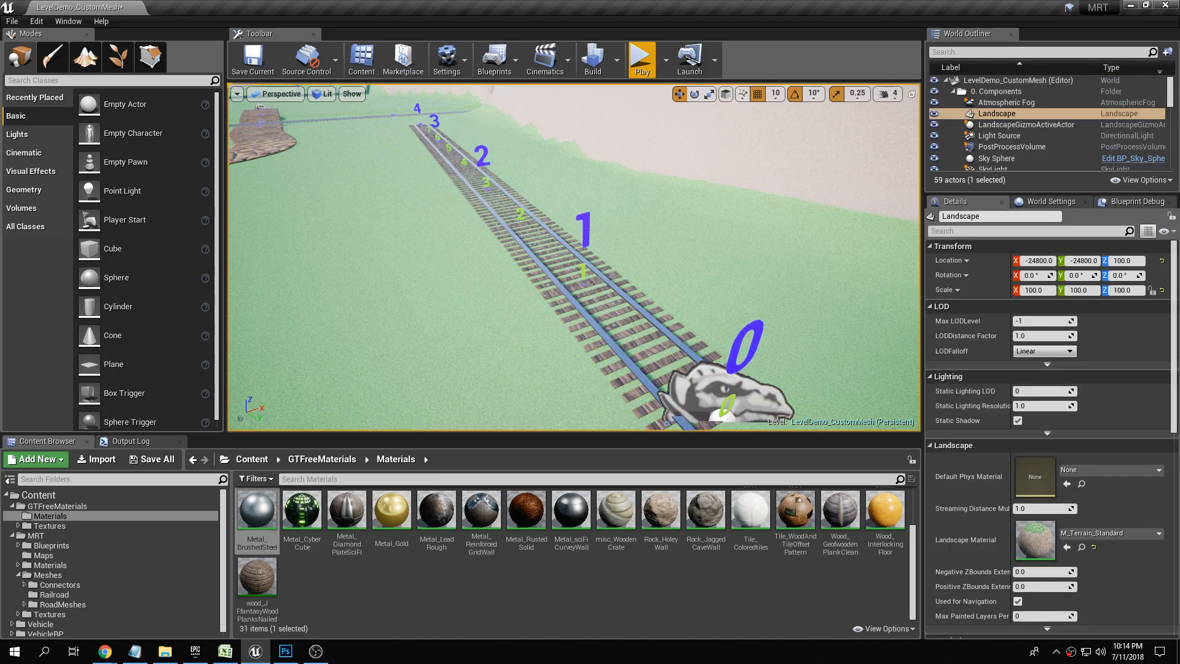
{"action": "left_click", "coordinate": [583, 313]}
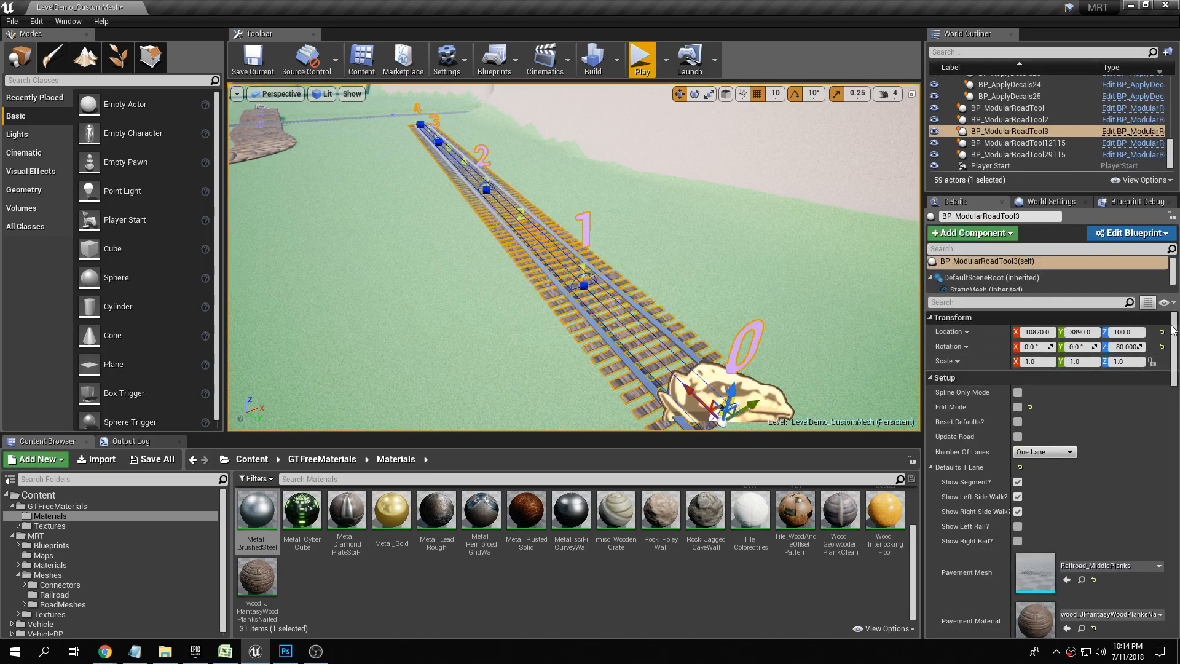
{"action": "scroll", "coordinate": [952, 430], "scroll_direction": "down", "scroll_amount": 2}
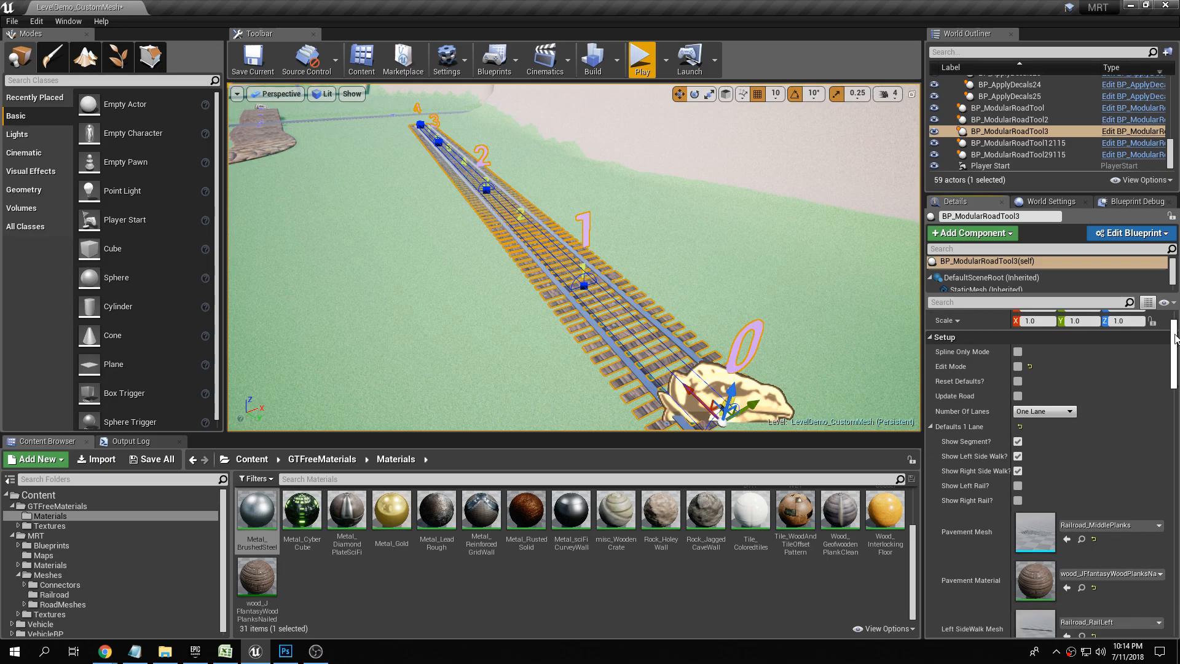
{"action": "left_click", "coordinate": [932, 428]}
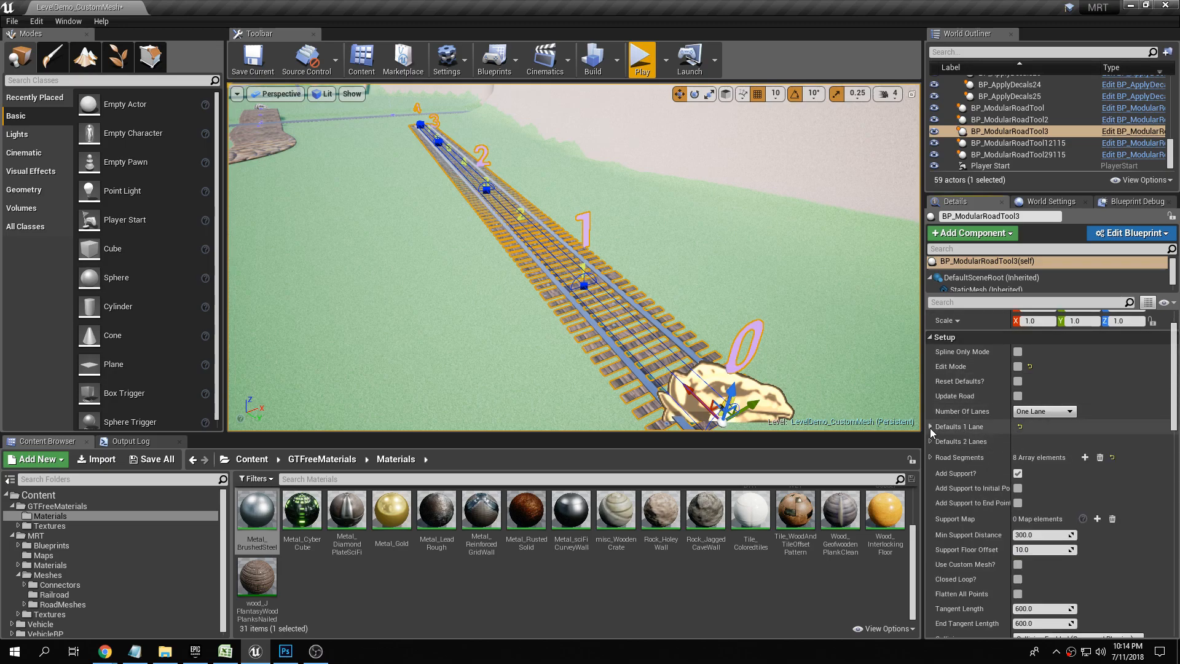
{"action": "left_click", "coordinate": [930, 457]}
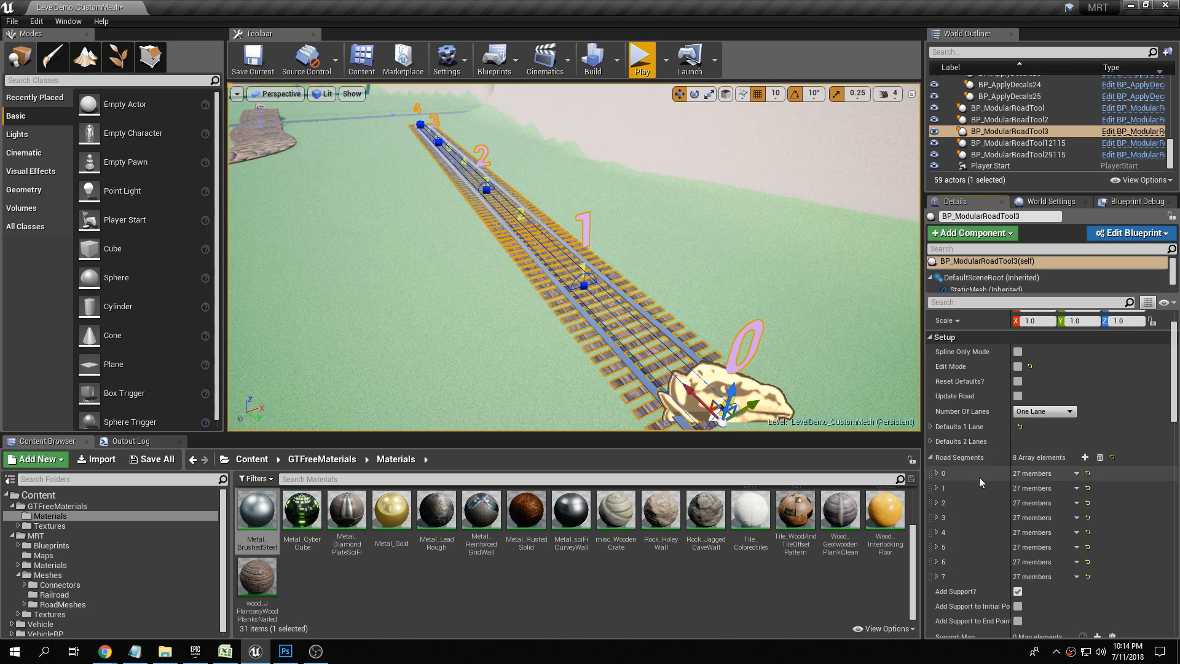
{"action": "left_click", "coordinate": [936, 488]}
{"action": "scroll", "coordinate": [1038, 456], "scroll_direction": "down", "scroll_amount": 4}
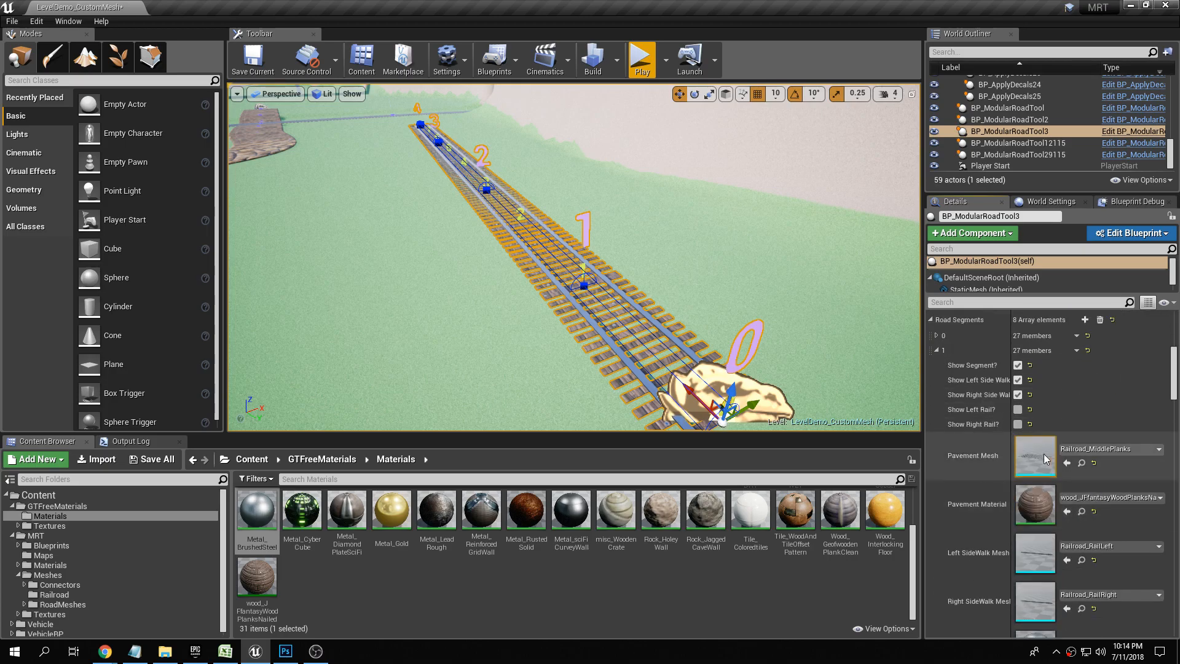
Step: Search the meshes for "mrt_1" and set segment 1's Pavement Mesh to MRT_1_Lane_Road
{"action": "left_click", "coordinate": [1083, 455]}
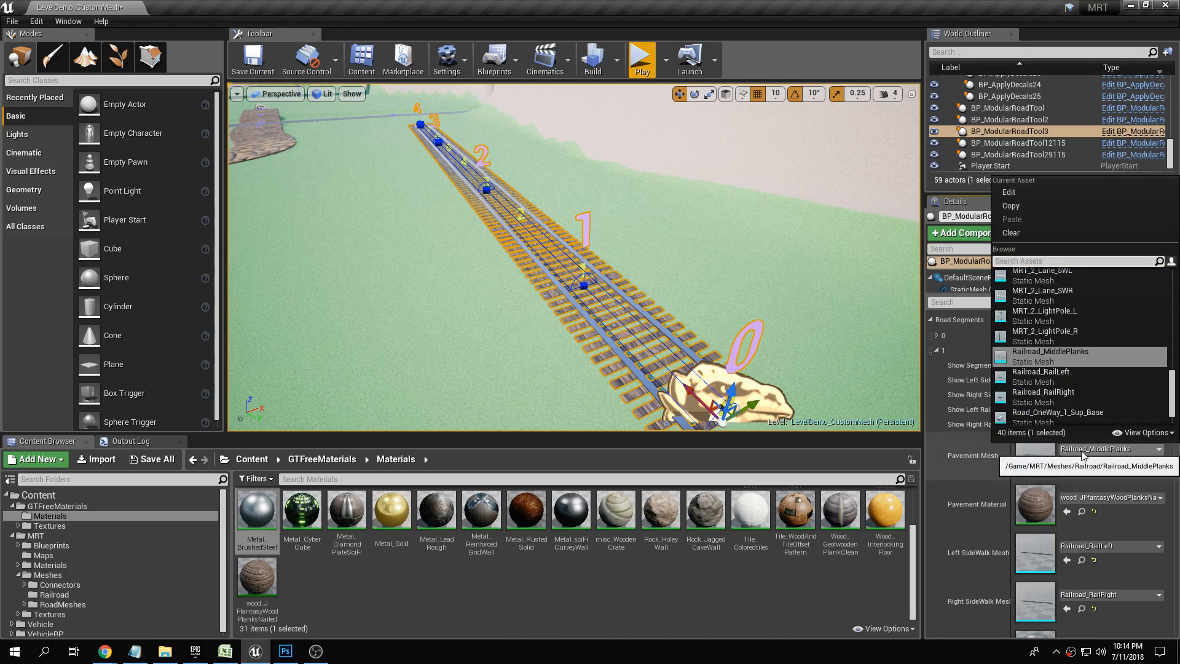
{"action": "type", "text": "_"}
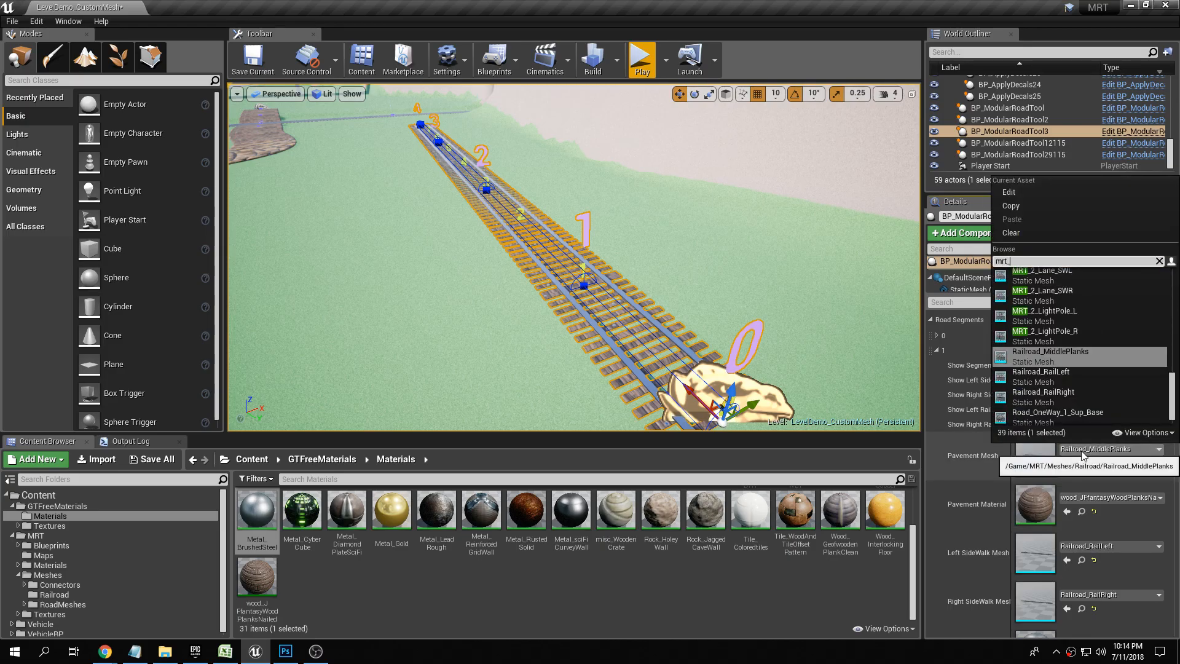
{"action": "type", "text": "1"}
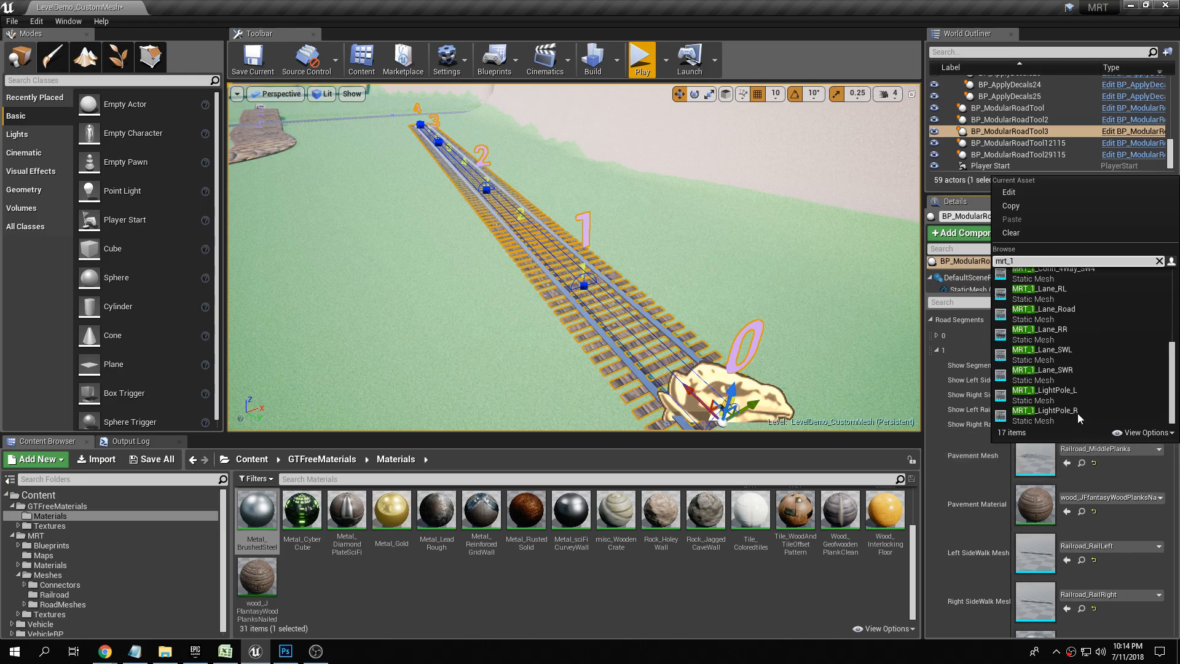
{"action": "left_click", "coordinate": [1045, 311]}
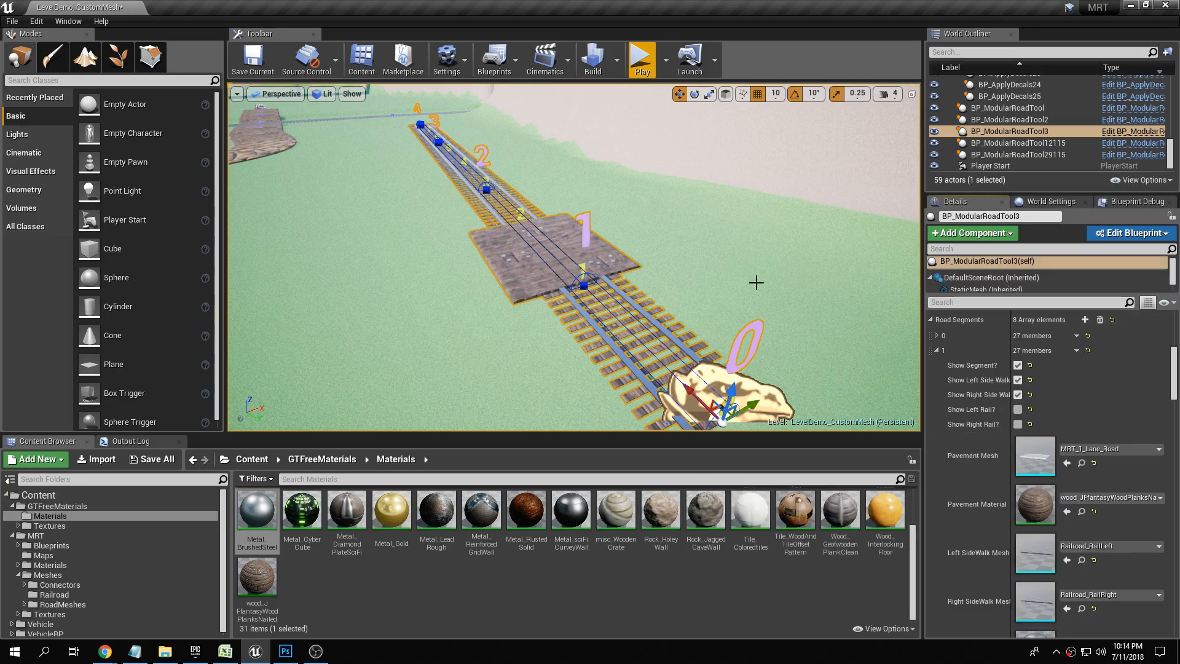
{"action": "right_click_drag", "start_coordinate": [672, 274], "coordinate": [762, 258]}
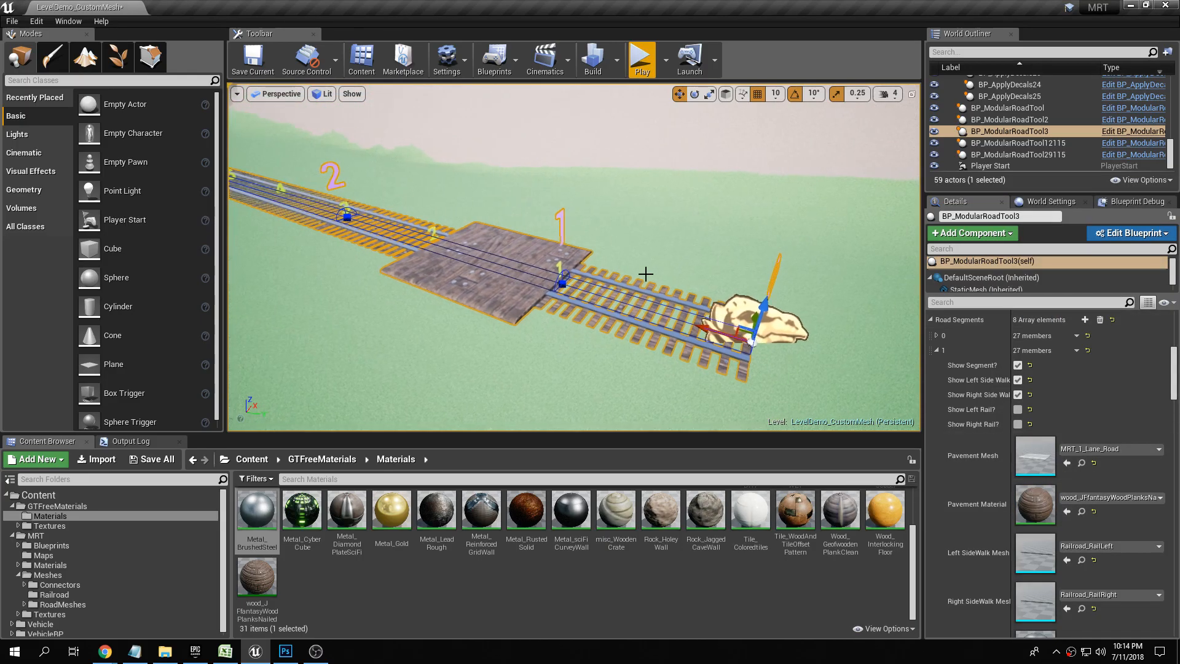
Step: Search the meshes for "rail" and set segment 1's Pavement Mesh to Railroad_MiddlePlanks
{"action": "right_click_drag", "start_coordinate": [658, 298], "coordinate": [558, 256]}
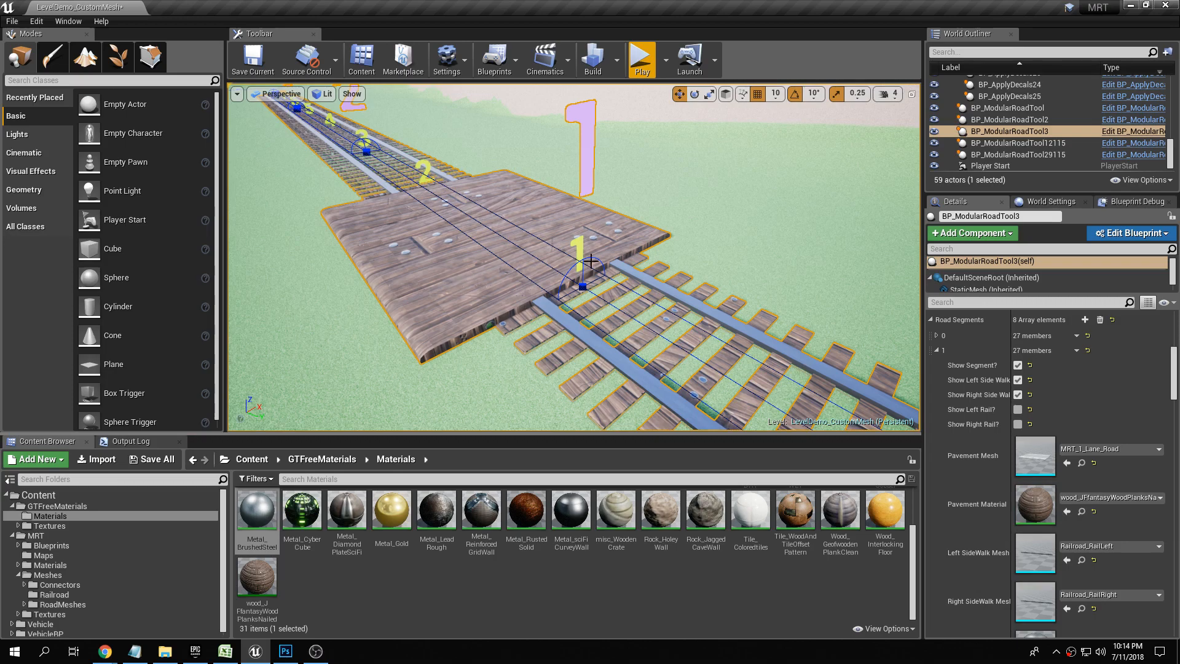
{"action": "key", "text": "Escape"}
{"action": "left_click", "coordinate": [501, 236]}
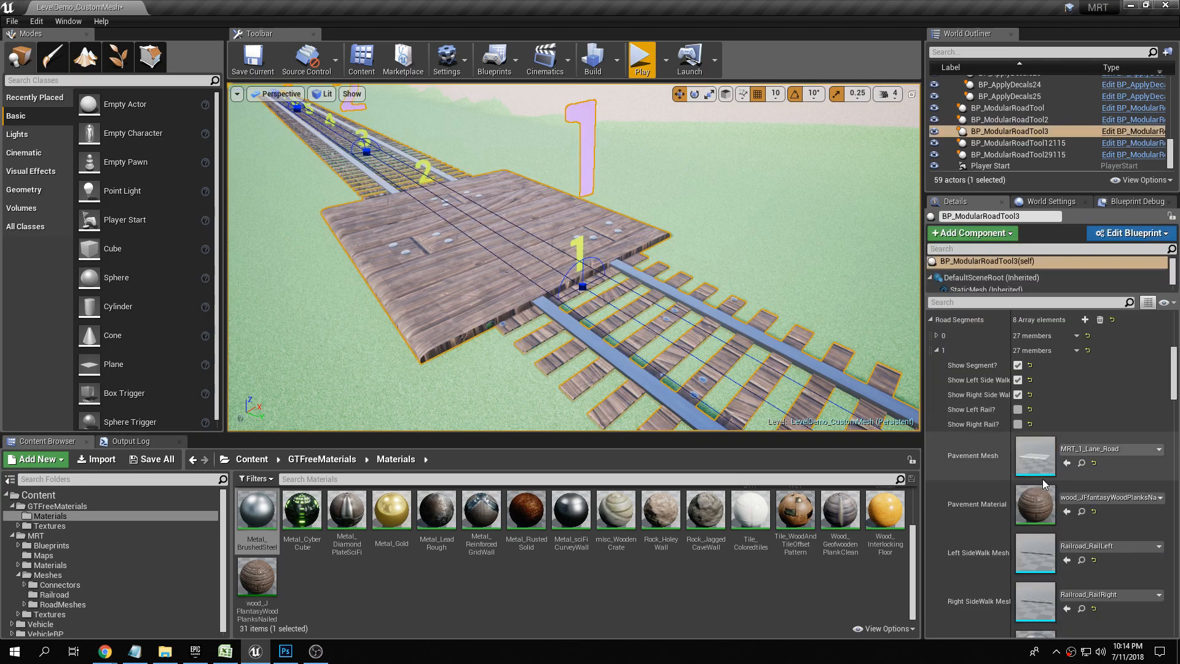
{"action": "left_click", "coordinate": [1099, 454]}
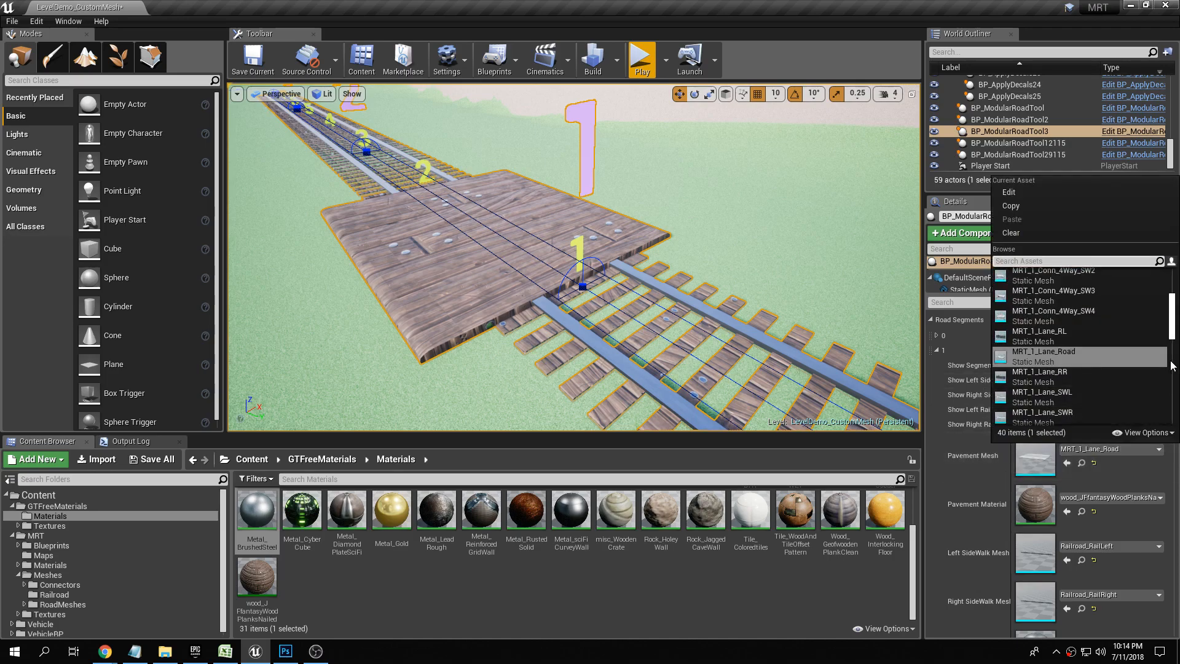
{"action": "type", "text": "rail"}
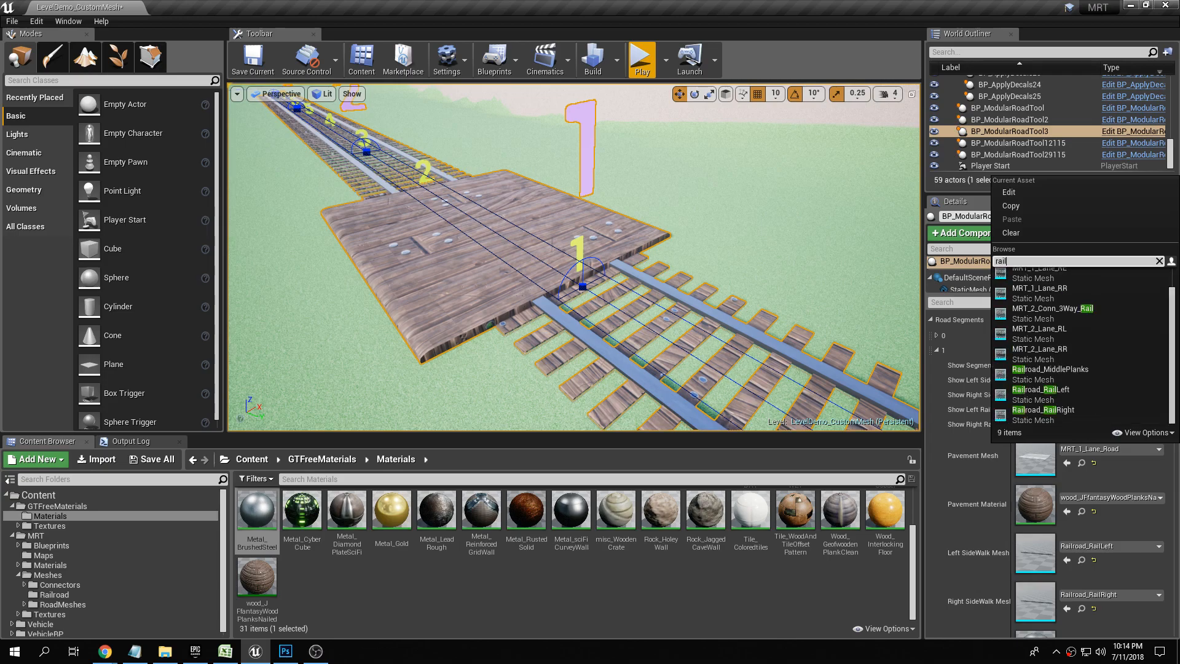
{"action": "left_click", "coordinate": [1094, 369]}
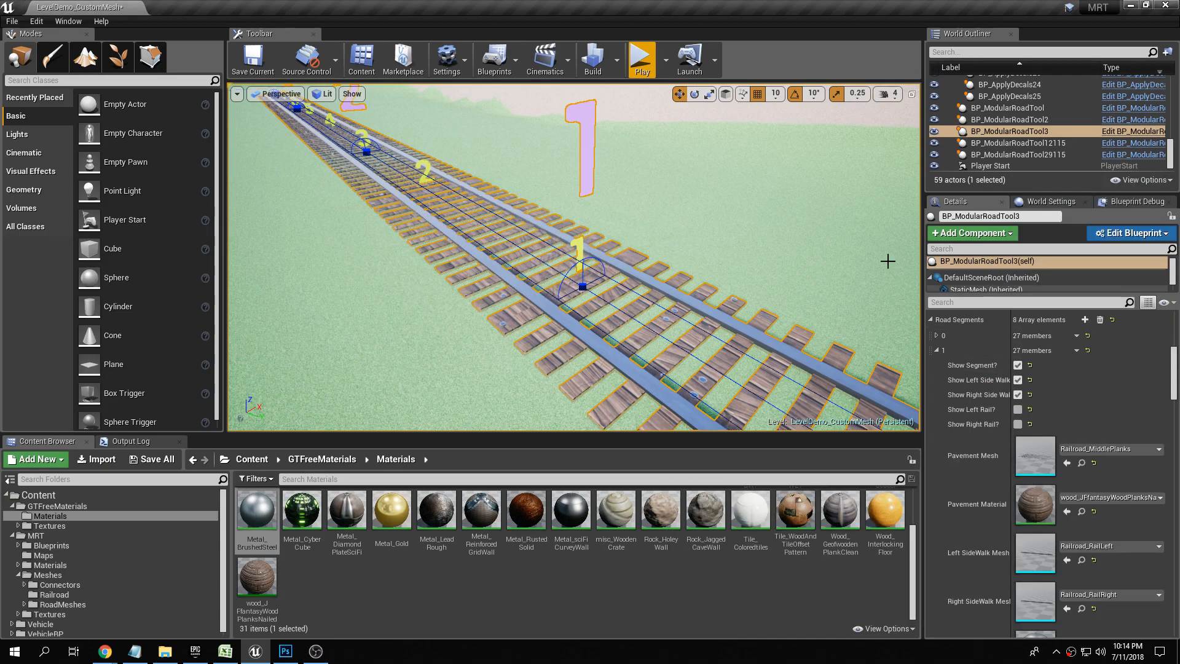
{"action": "key", "text": "s"}
{"action": "right_click_drag", "start_coordinate": [688, 246], "coordinate": [698, 239]}
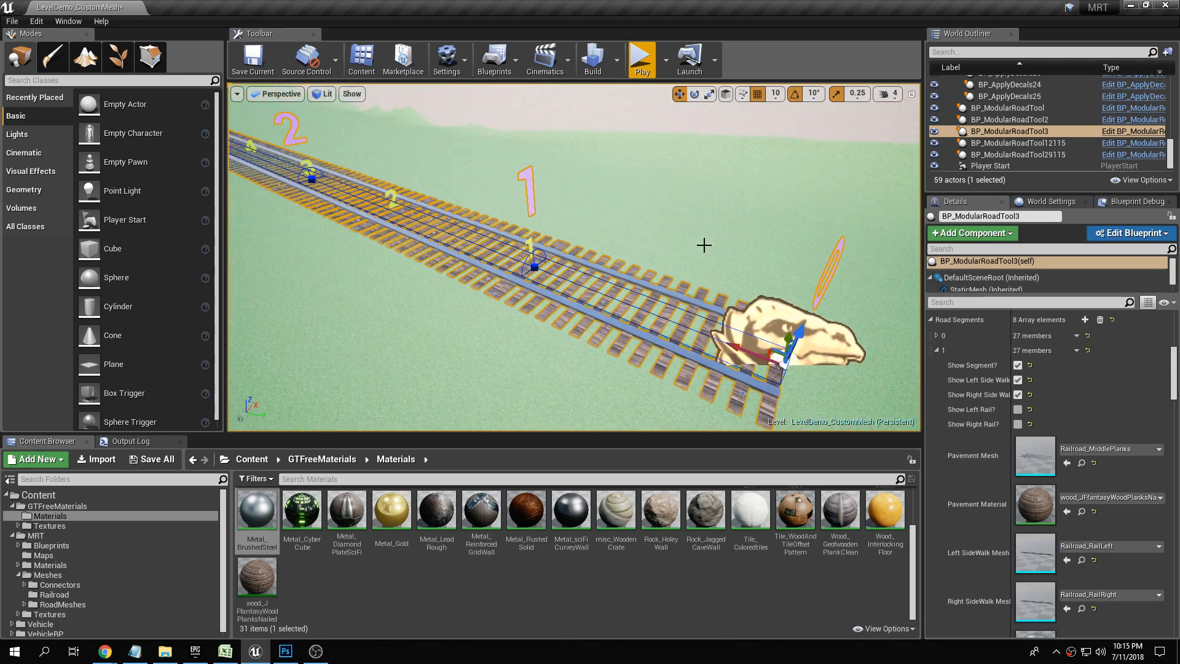
Step: Collapse segment 1, then check the settings of road segment 2 and the Defaults 2 Lanes group, collapsing each again
{"action": "left_click", "coordinate": [936, 350]}
{"action": "right_click_drag", "start_coordinate": [652, 280], "coordinate": [653, 280]}
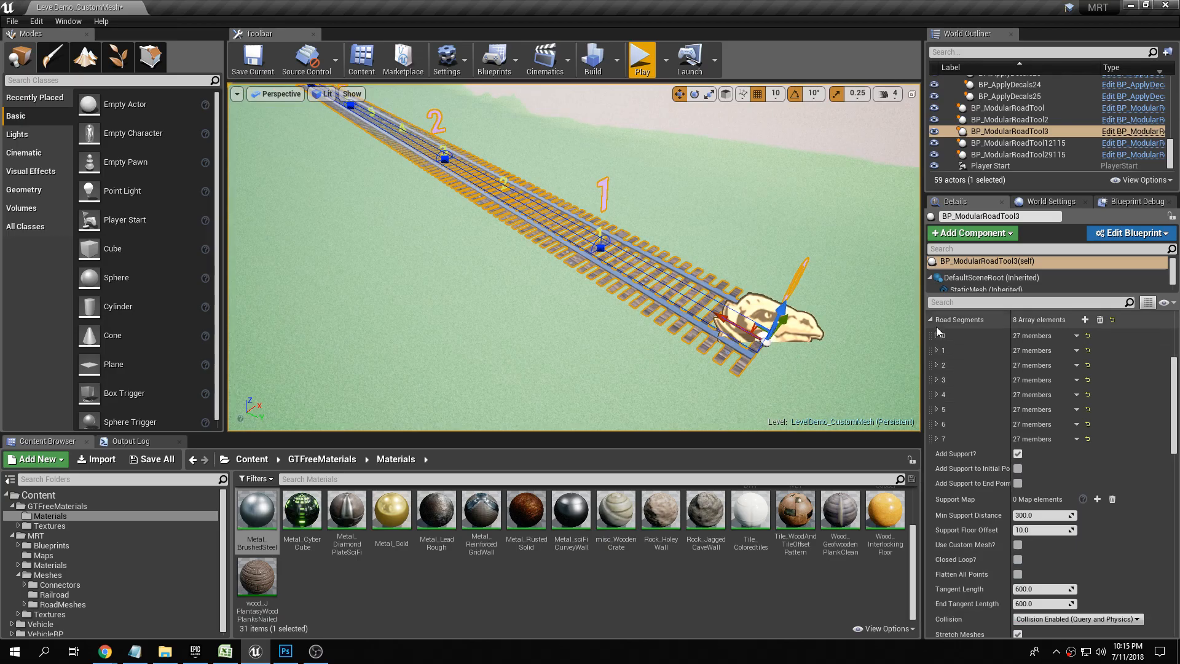
{"action": "left_click", "coordinate": [936, 365]}
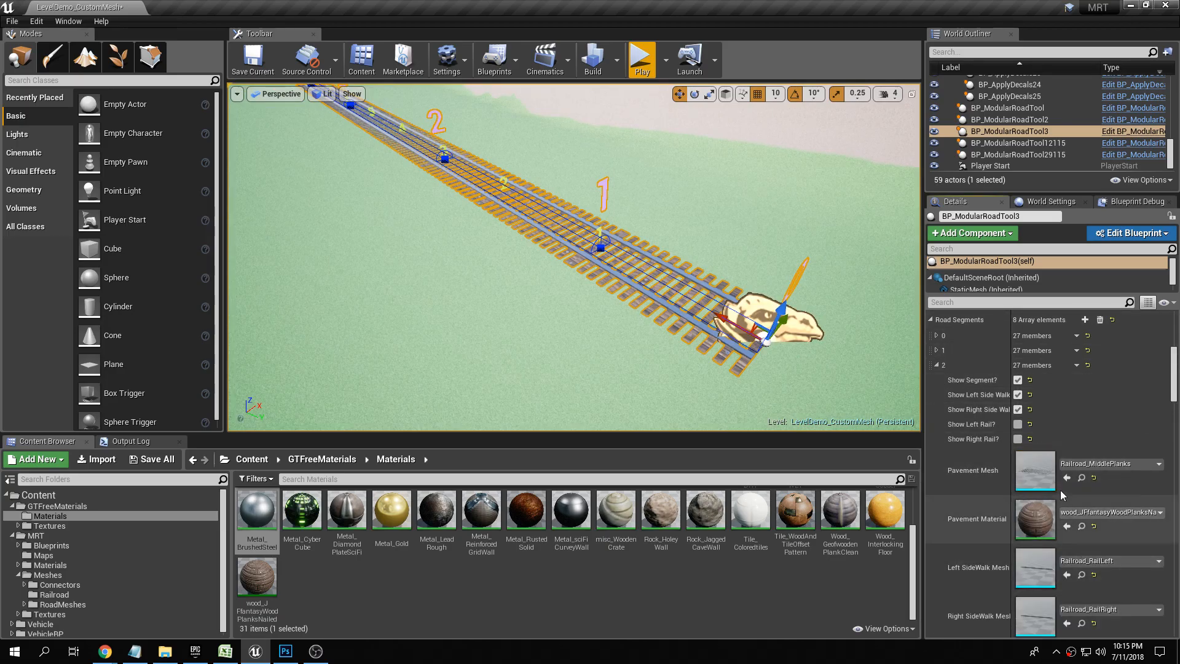
{"action": "left_click", "coordinate": [936, 365]}
{"action": "left_click_drag", "start_coordinate": [1174, 393], "coordinate": [1176, 347]}
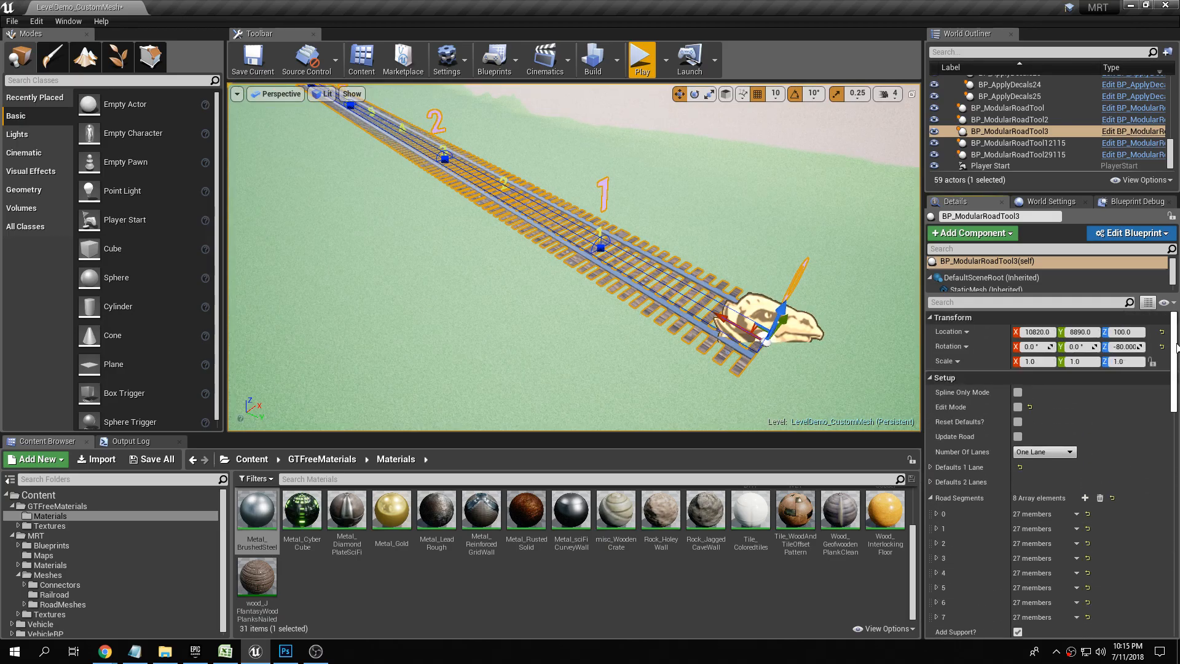
{"action": "left_click", "coordinate": [931, 482]}
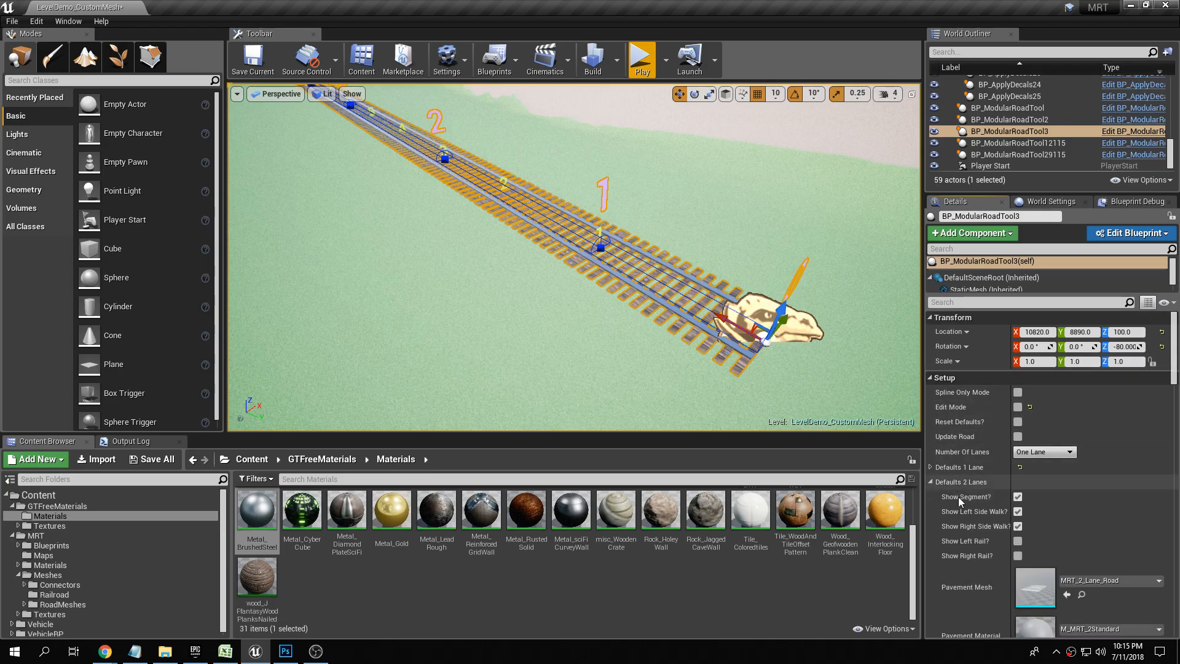
{"action": "left_click", "coordinate": [931, 482]}
Step: Move the railroad's spline points sideways to bend the straight track into an S-curve, and deselect the track
{"action": "mouse_move", "coordinate": [757, 243]}
{"action": "right_mouse_down"}
{"action": "mouse_move", "coordinate": [701, 231]}
{"action": "mouse_move", "coordinate": [757, 243]}
{"action": "right_mouse_up"}
{"action": "left_click_drag", "start_coordinate": [699, 316], "coordinate": [630, 275]}
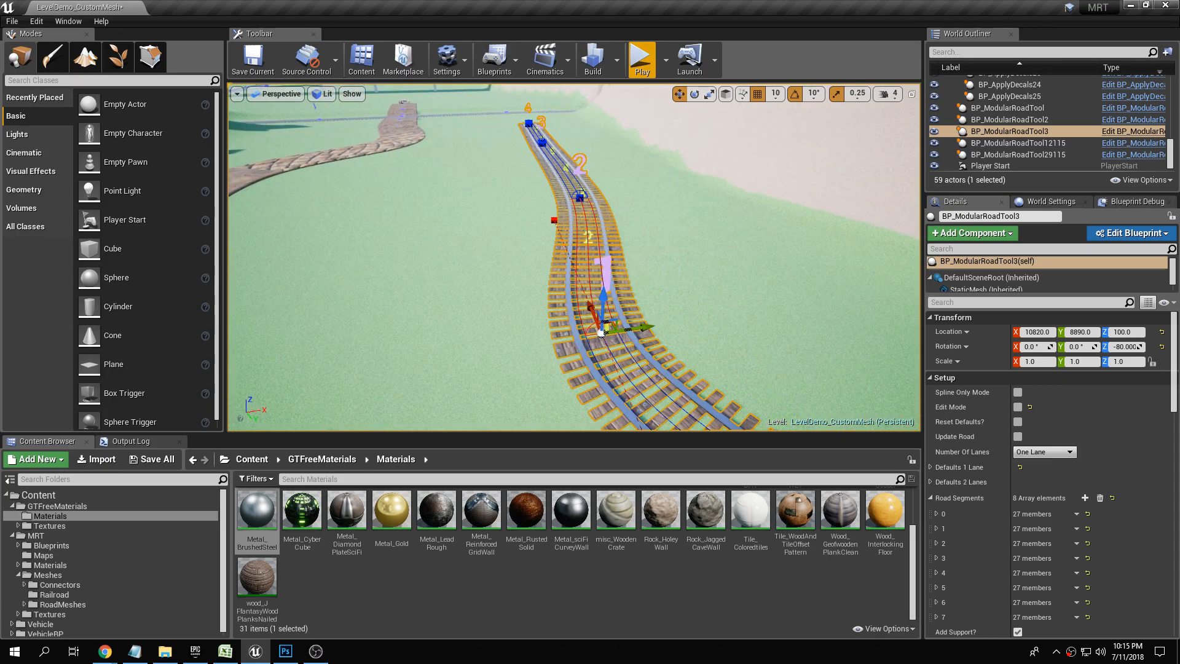
{"action": "left_click_drag", "start_coordinate": [622, 195], "coordinate": [661, 188]}
{"action": "key", "text": "w"}
{"action": "right_click_drag", "start_coordinate": [627, 196], "coordinate": [823, 206]}
{"action": "key", "text": "Escape"}
{"action": "key", "text": "w"}
{"action": "right_click_drag", "start_coordinate": [585, 210], "coordinate": [591, 210]}
{"action": "key", "text": "d"}
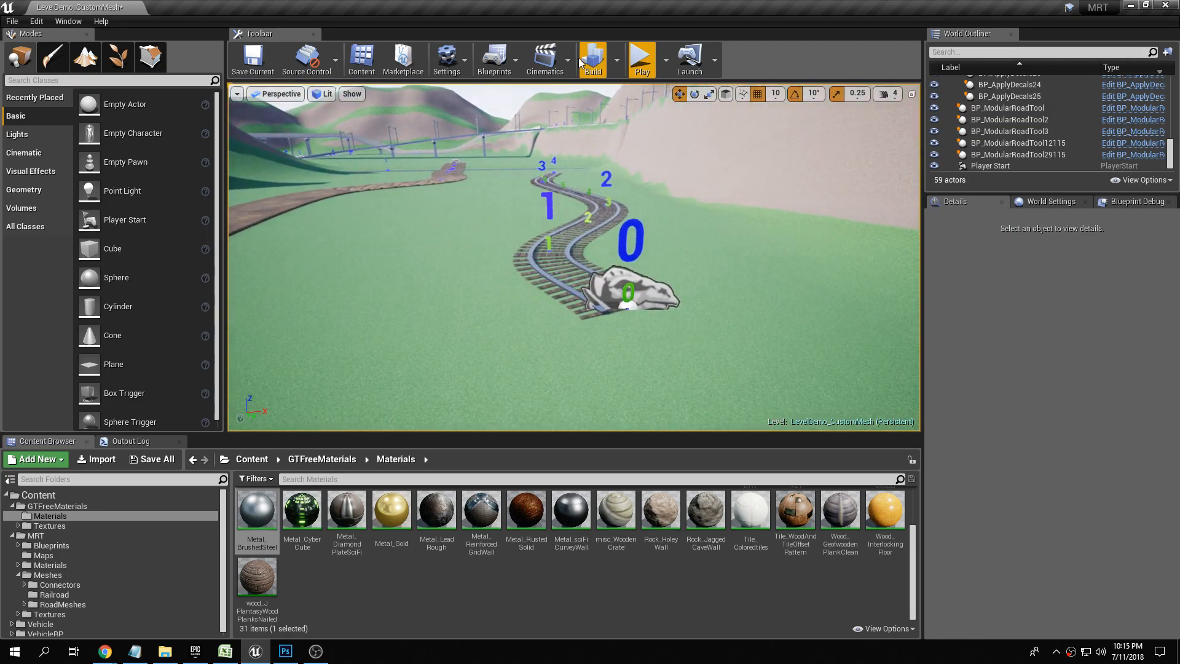
Step: Play the level and test-drive the car along the curved railroad track, then end the play session
{"action": "left_click", "coordinate": [639, 60]}
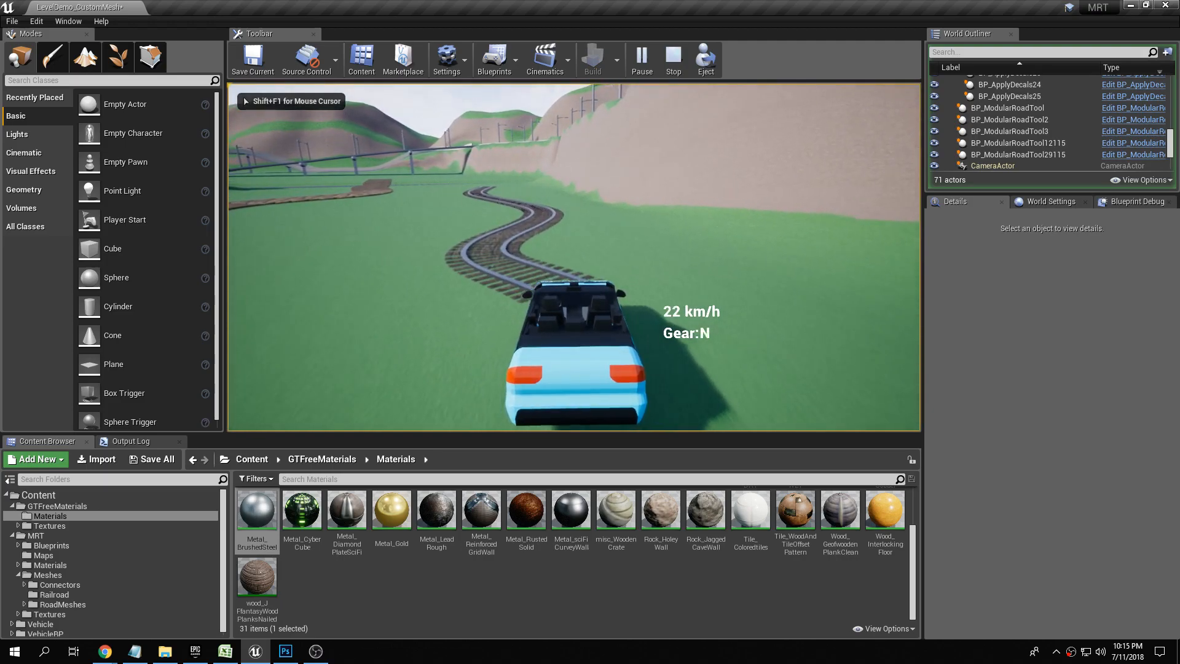
{"action": "key", "text": "a"}
{"action": "key", "text": "d"}
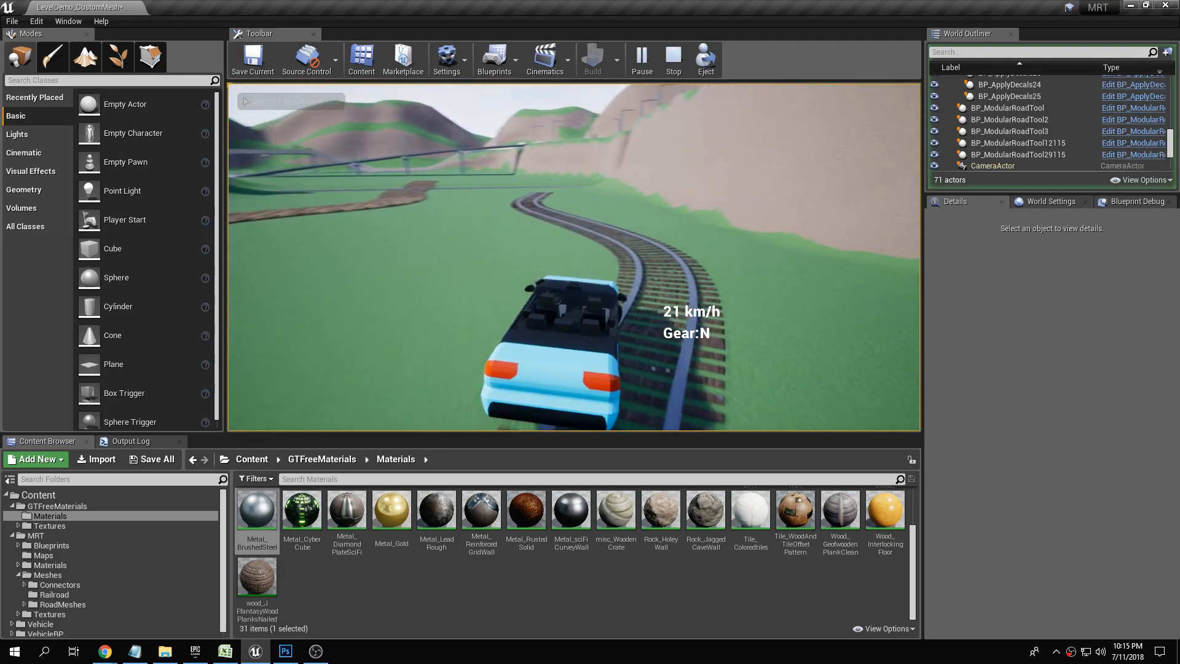
{"action": "key", "text": "w"}
{"action": "key", "text": "a"}
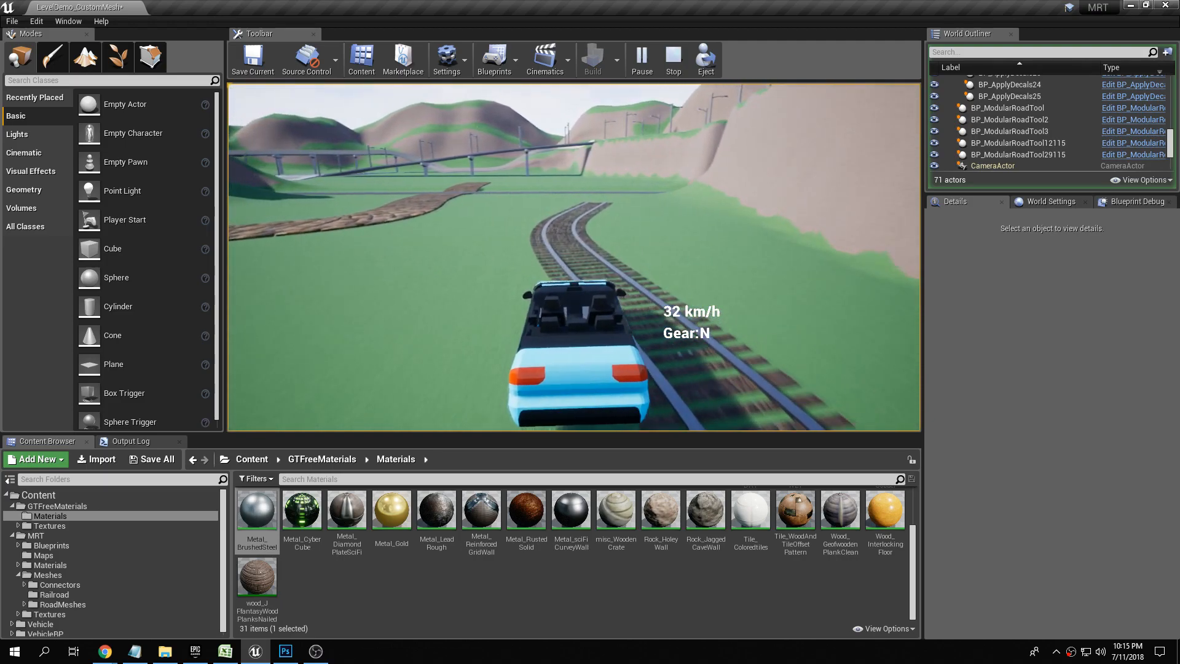
{"action": "key", "text": "w"}
{"action": "key", "text": "d"}
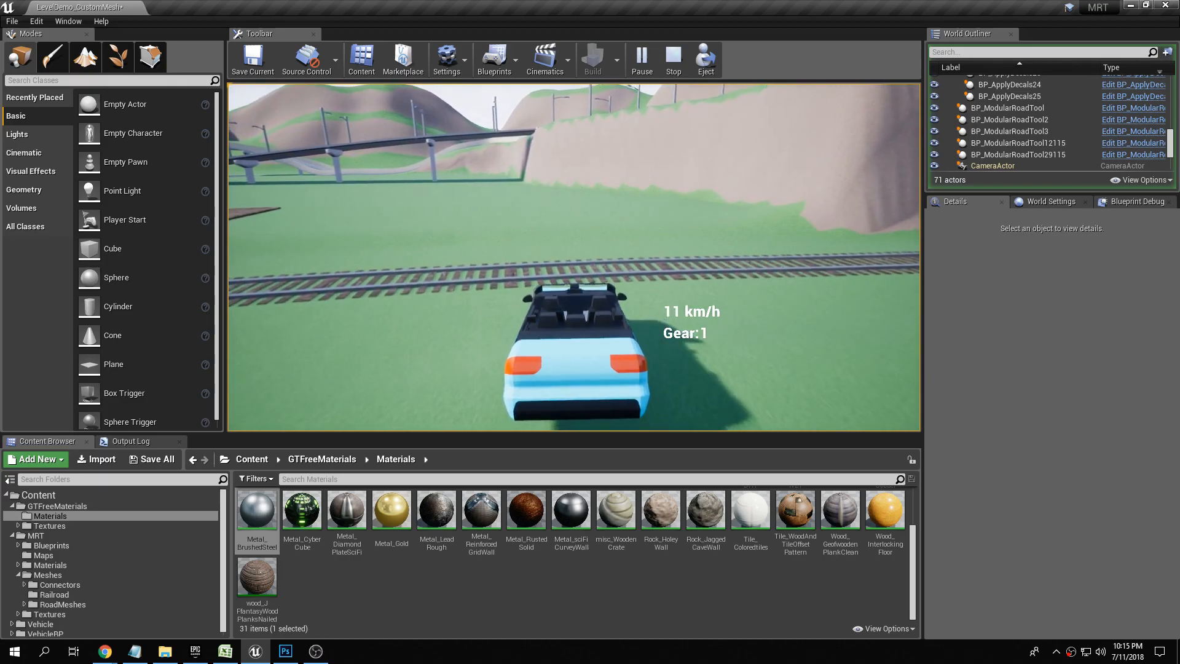
{"action": "key", "text": "Escape"}
Step: Select the dirt and stone road BP_ModularRoadTool2 and focus on it, ending at its dirt start point
{"action": "right_click_drag", "start_coordinate": [616, 209], "coordinate": [798, 221]}
{"action": "key", "text": "w"}
{"action": "key", "text": "s"}
{"action": "right_click_drag", "start_coordinate": [492, 235], "coordinate": [467, 271]}
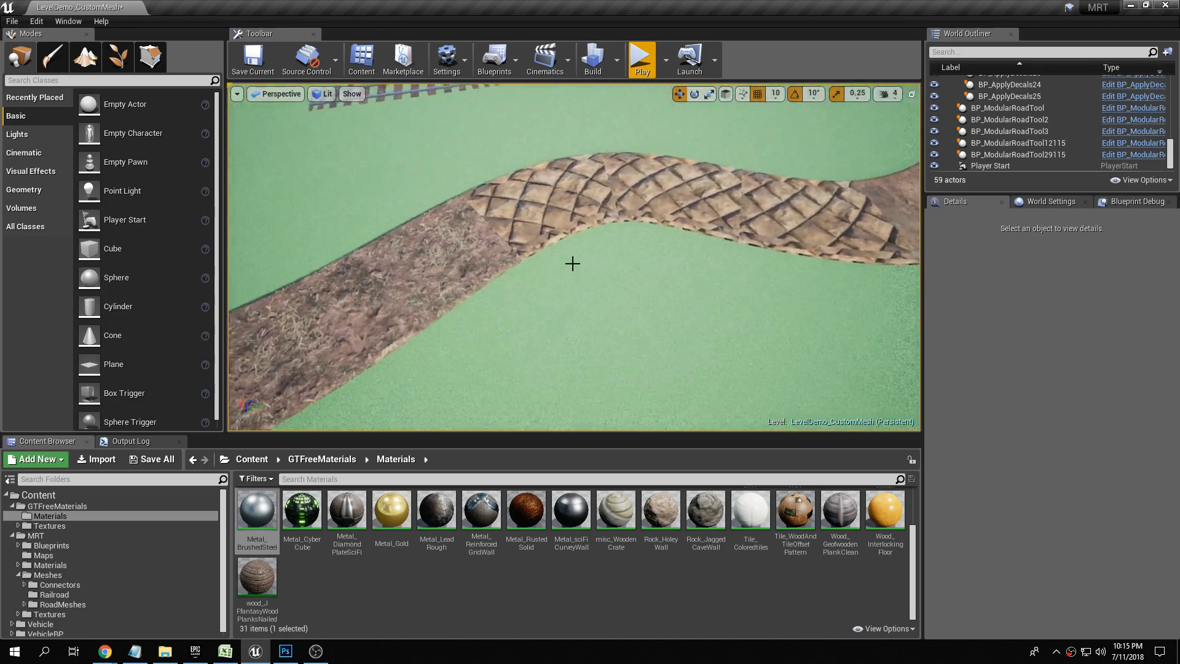
{"action": "left_click", "coordinate": [389, 278]}
{"action": "key", "text": "f"}
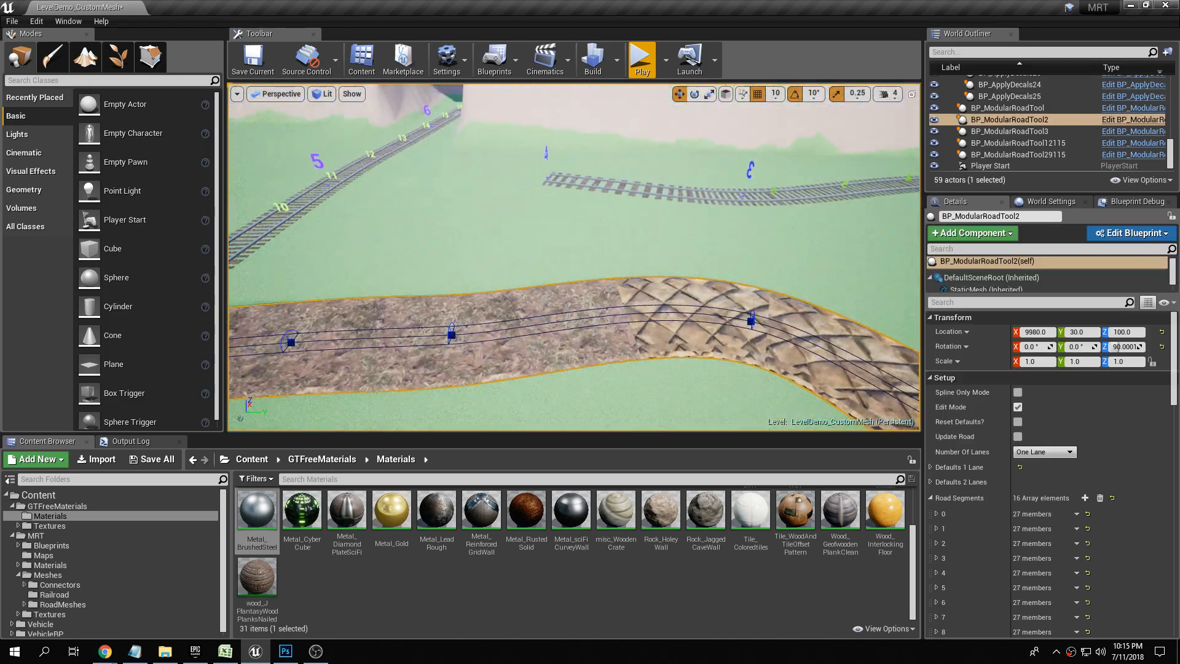
{"action": "key", "text": "w"}
{"action": "right_click_drag", "start_coordinate": [388, 277], "coordinate": [590, 310]}
{"action": "key", "text": "s"}
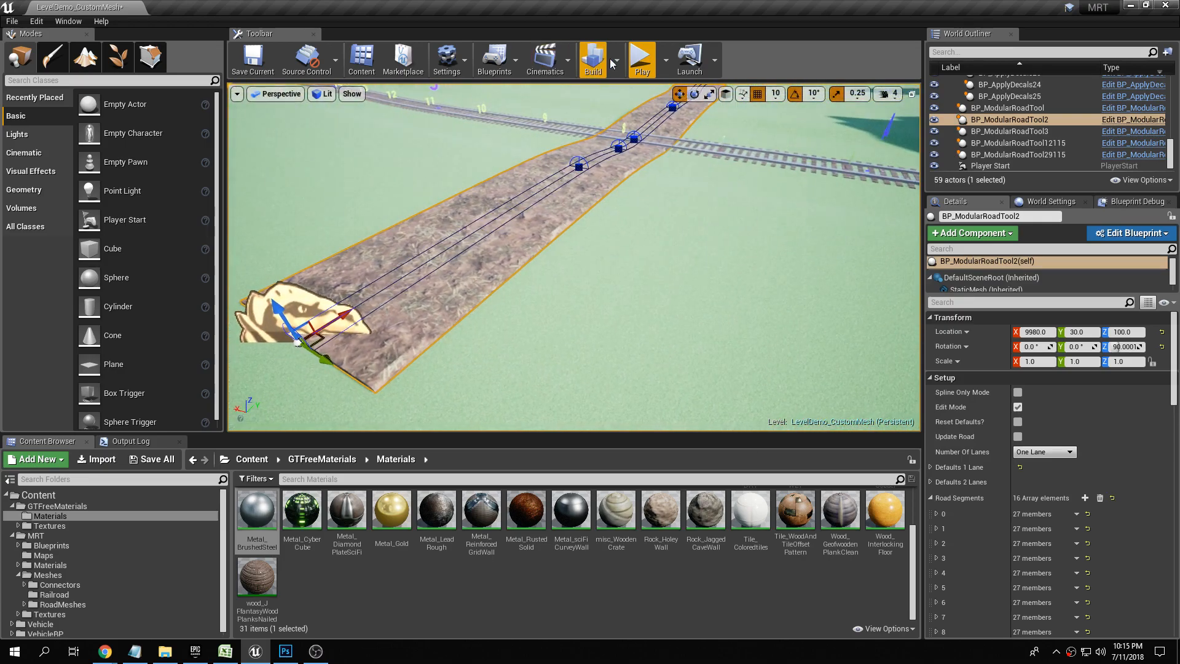
Step: Play the level from the dirt road's start and drive the car along it across the railroad crossing
{"action": "key", "text": "alt+p"}
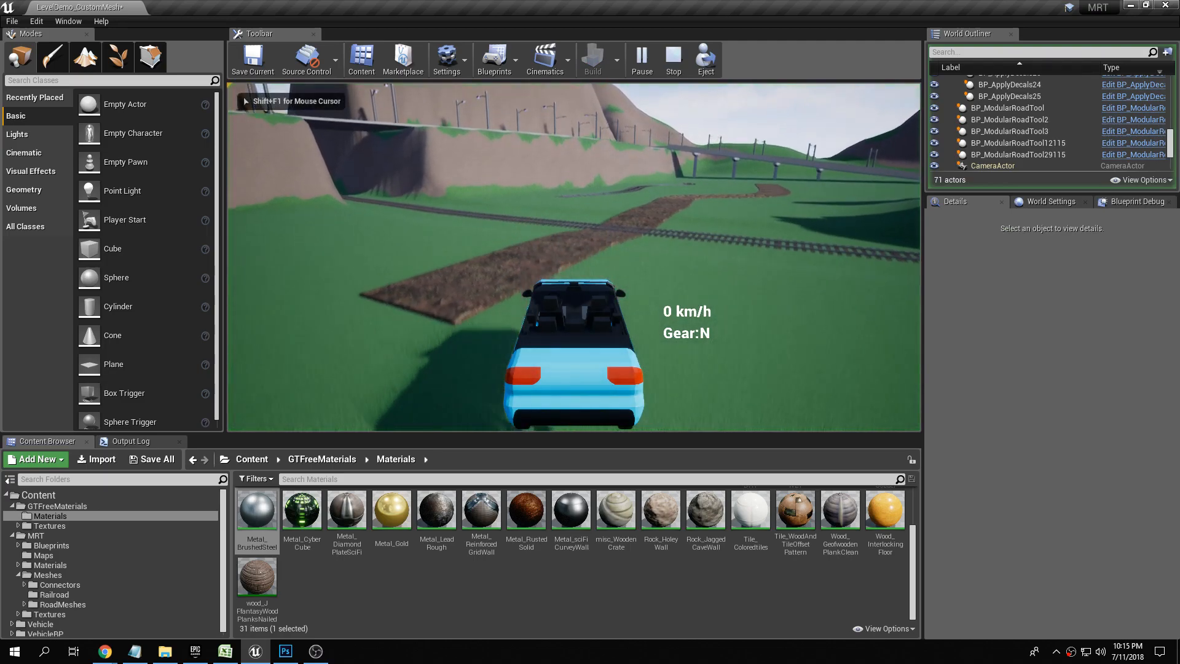
{"action": "key", "text": "w"}
{"action": "key", "text": "d"}
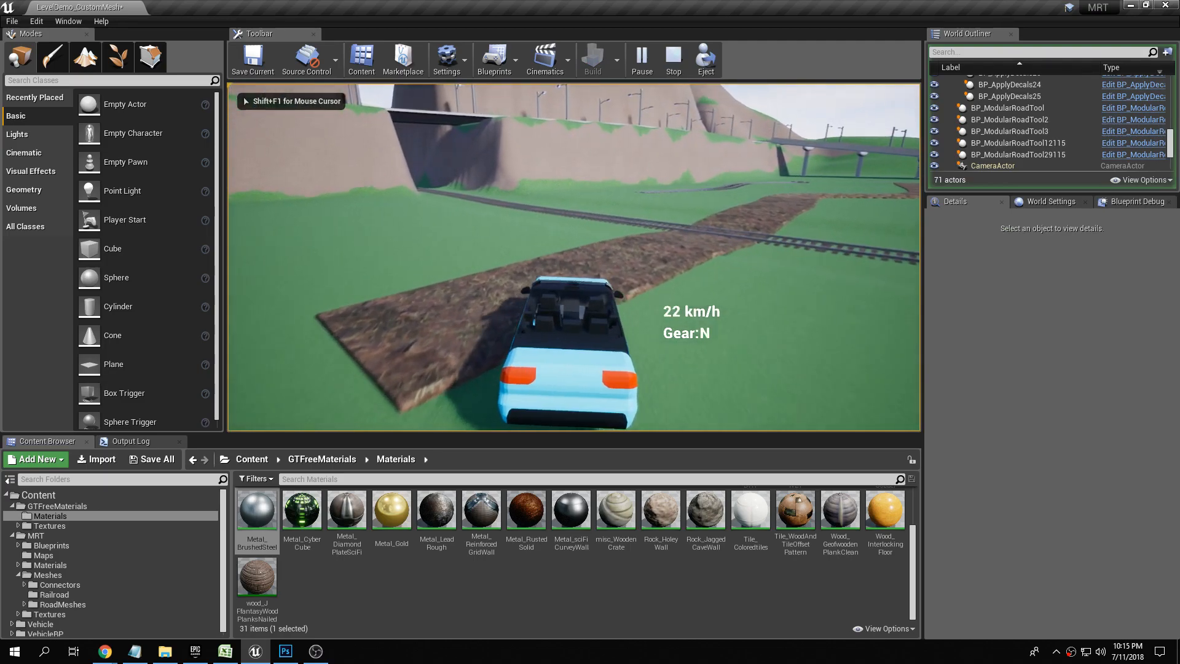
{"action": "key", "text": "d"}
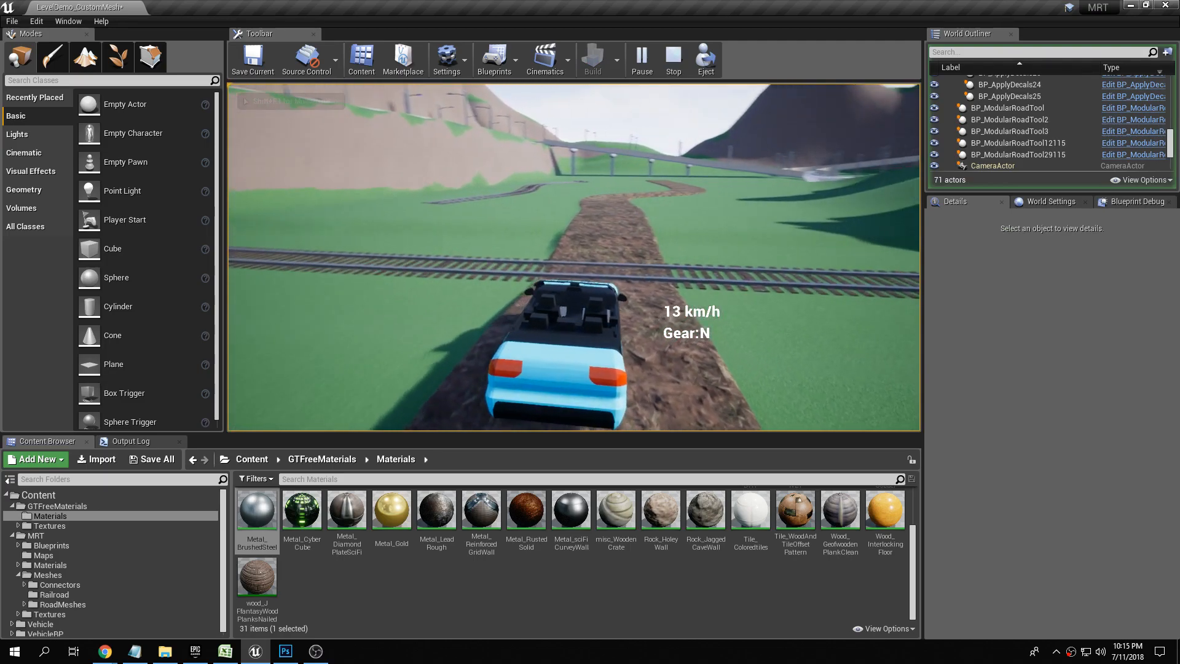
{"action": "key", "text": "w"}
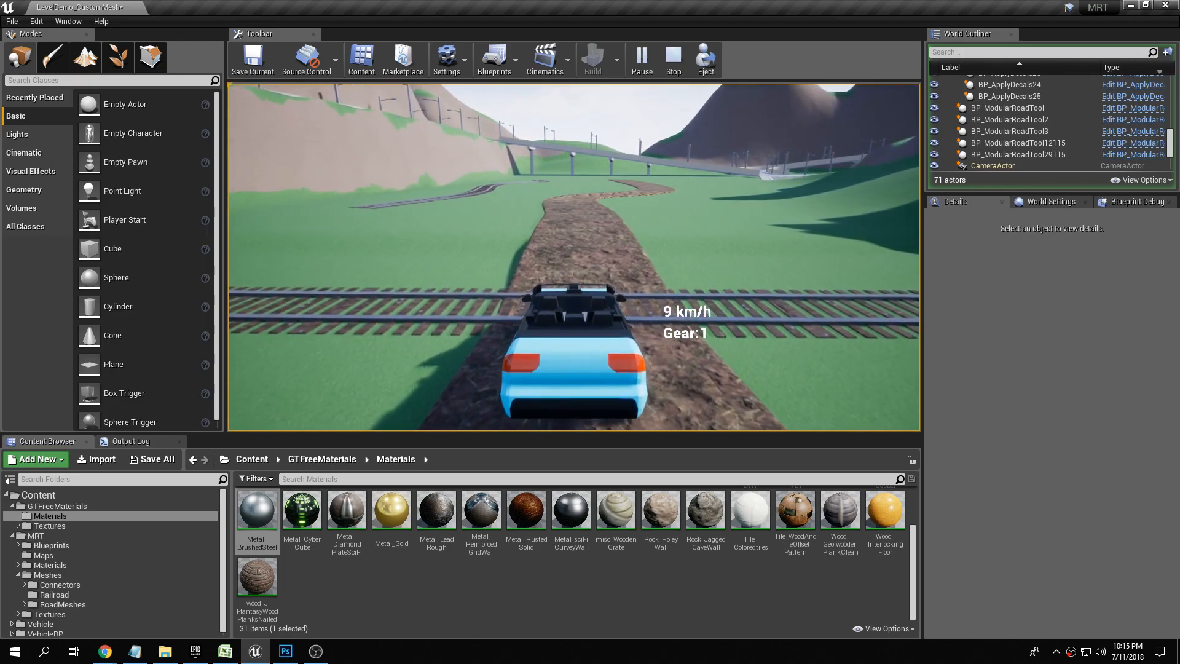
{"action": "key", "text": "w"}
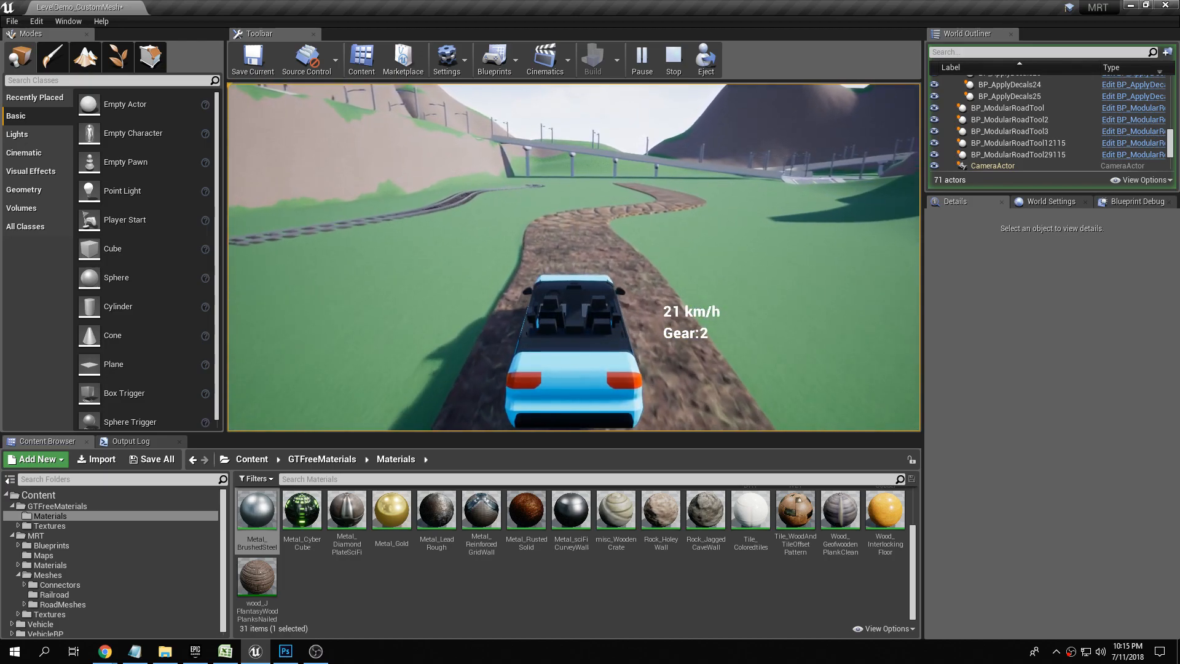
Step: Drive over the curved stone section onto the road's final brown stretch, then end the play session
{"action": "key", "text": "s"}
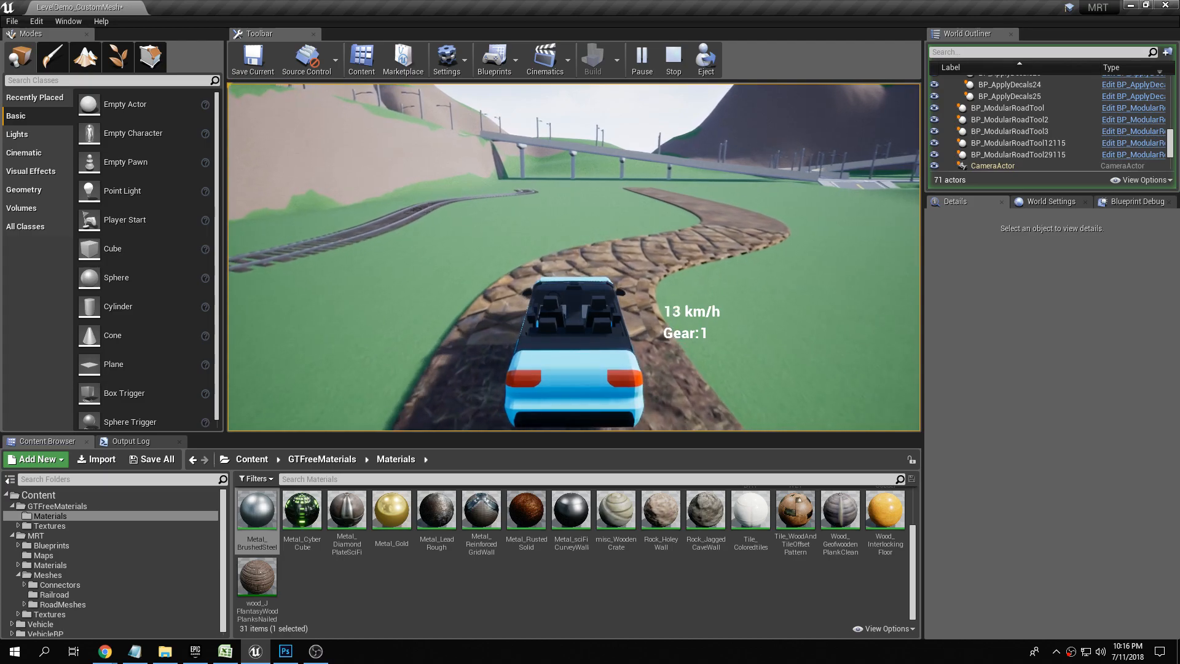
{"action": "key", "text": "w"}
{"action": "key", "text": "d"}
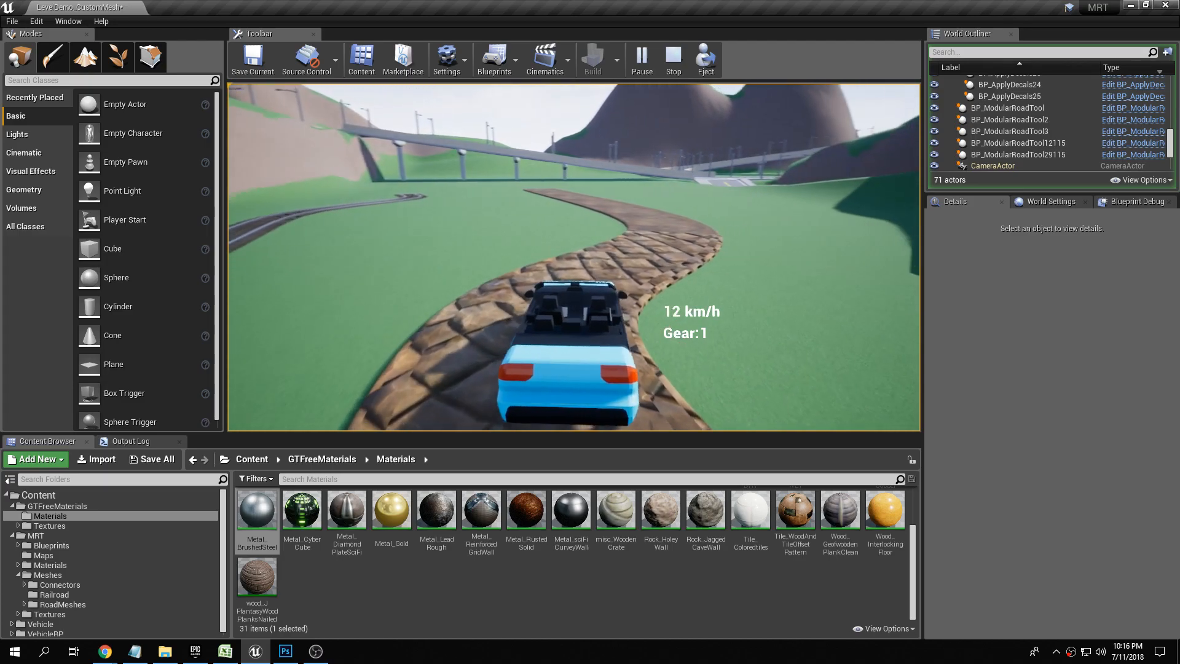
{"action": "key", "text": "w"}
{"action": "key", "text": "a"}
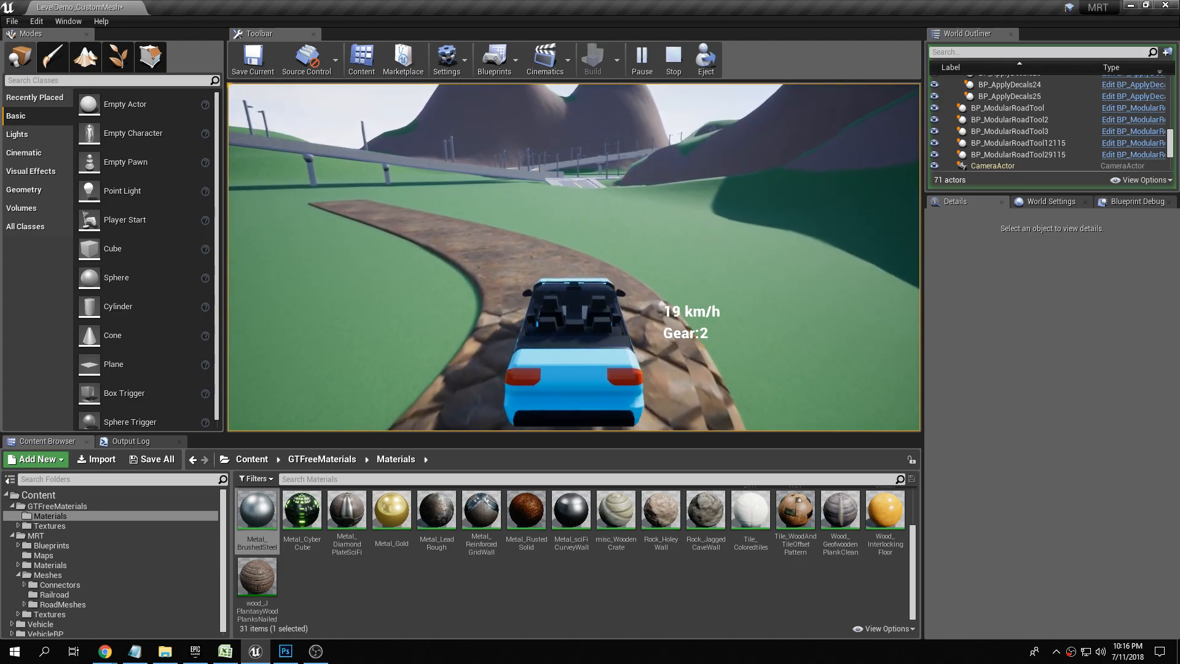
{"action": "key", "text": "a"}
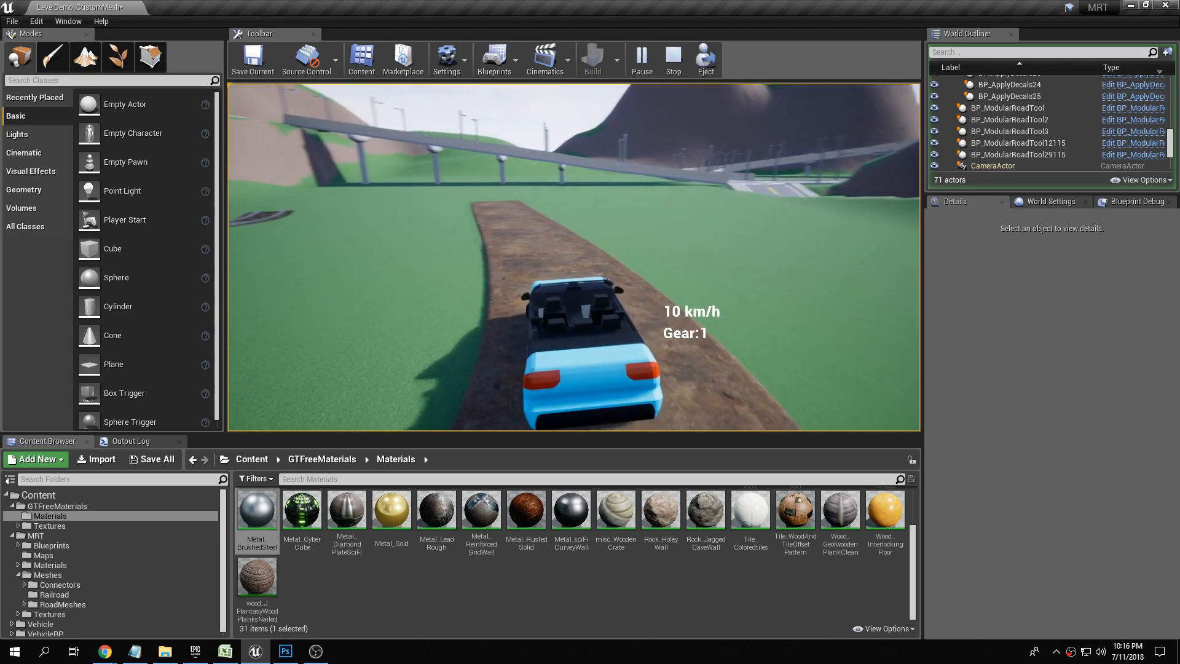
{"action": "key", "text": "w"}
{"action": "key", "text": "w"}
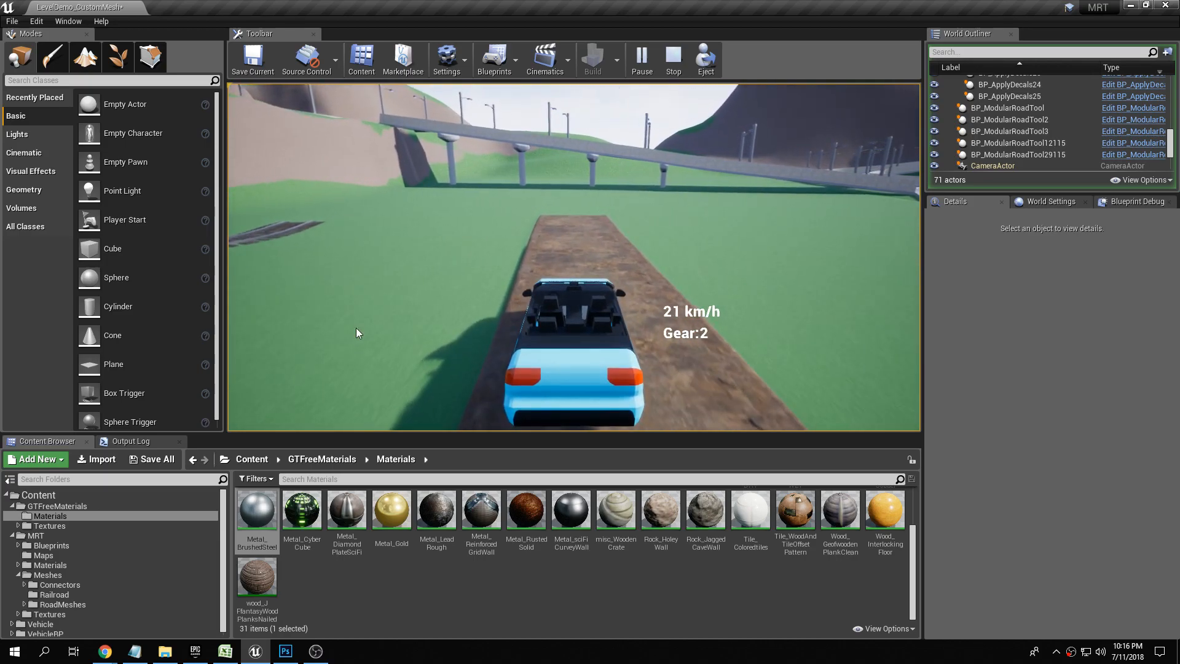
{"action": "key", "text": "Escape"}
Step: Select the dirt road BP_ModularRoadTool2 and set its one-lane default Pavement Material to Metal_CyberCube
{"action": "left_click", "coordinate": [577, 299]}
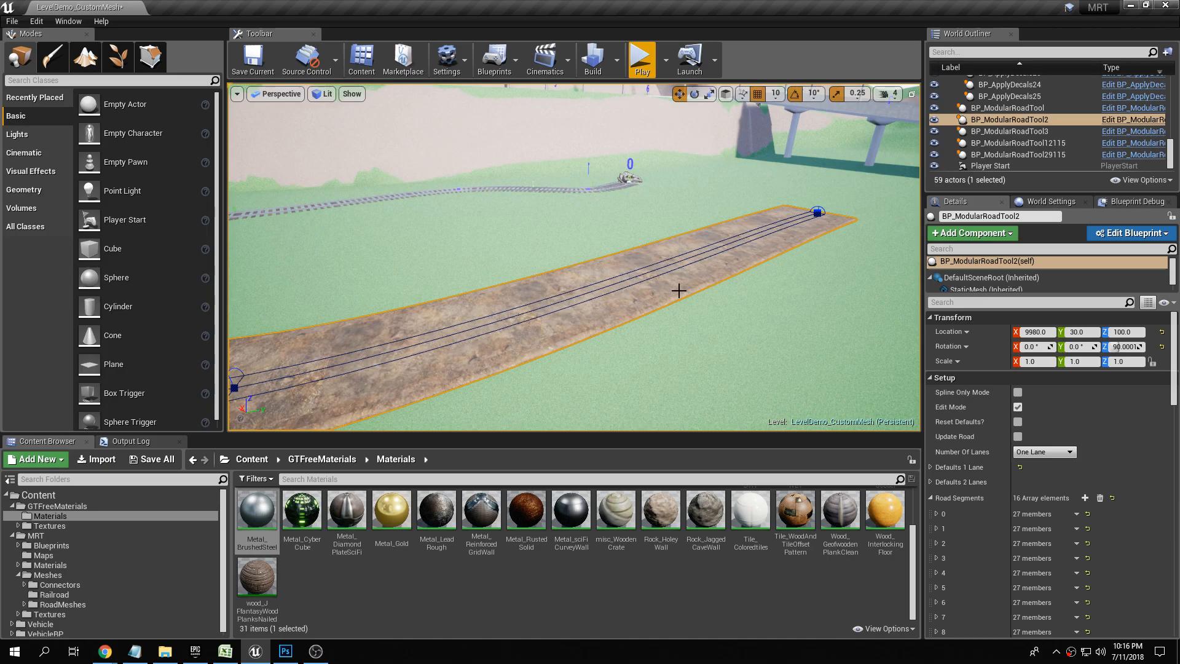
{"action": "left_click", "coordinate": [930, 468]}
{"action": "scroll", "coordinate": [1076, 515], "scroll_direction": "down", "scroll_amount": 3}
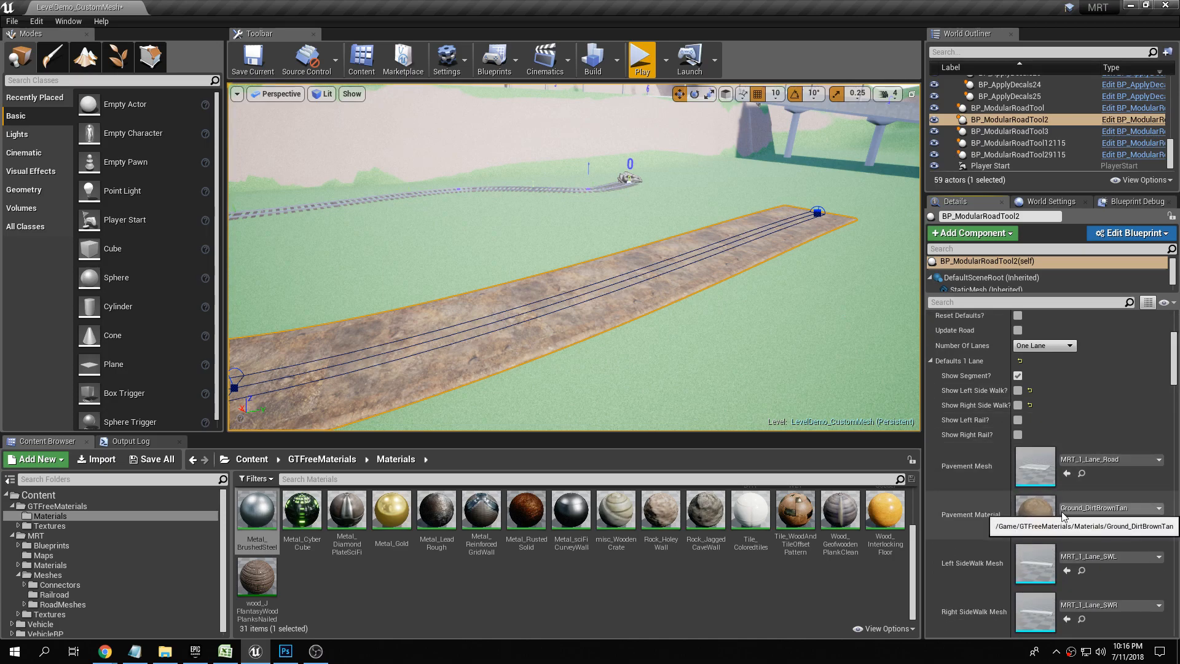
{"action": "scroll", "coordinate": [954, 448], "scroll_direction": "up", "scroll_amount": 3}
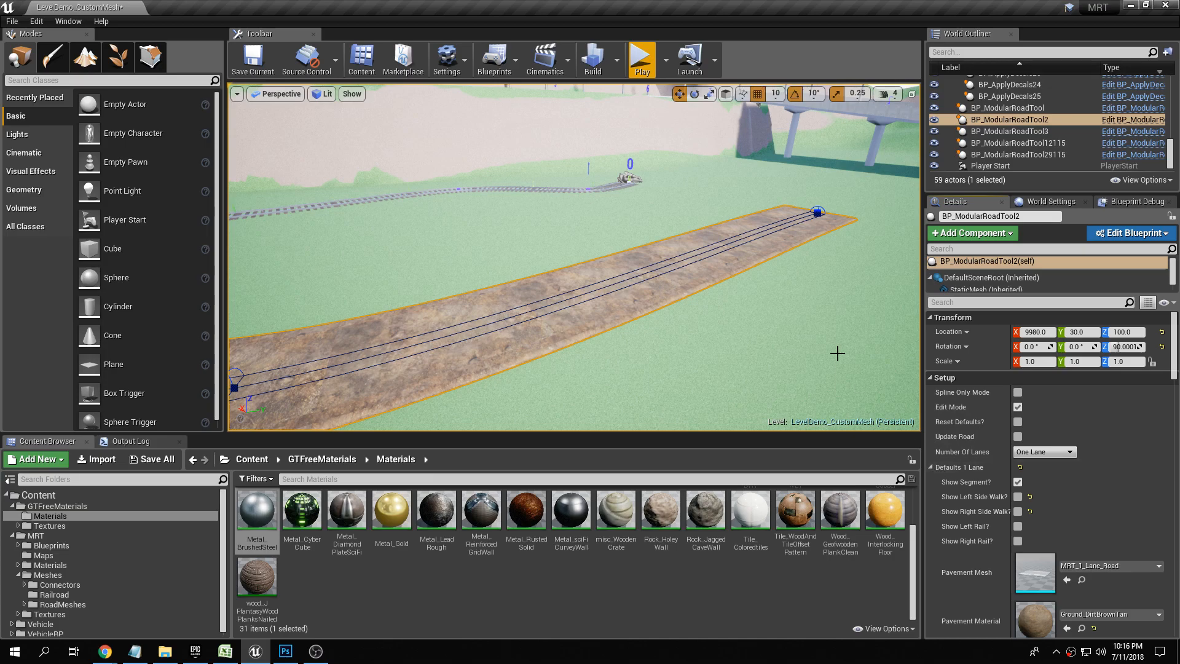
{"action": "scroll", "coordinate": [766, 296], "scroll_direction": "down", "scroll_amount": 5}
{"action": "scroll", "coordinate": [766, 296], "scroll_direction": "down", "scroll_amount": 1}
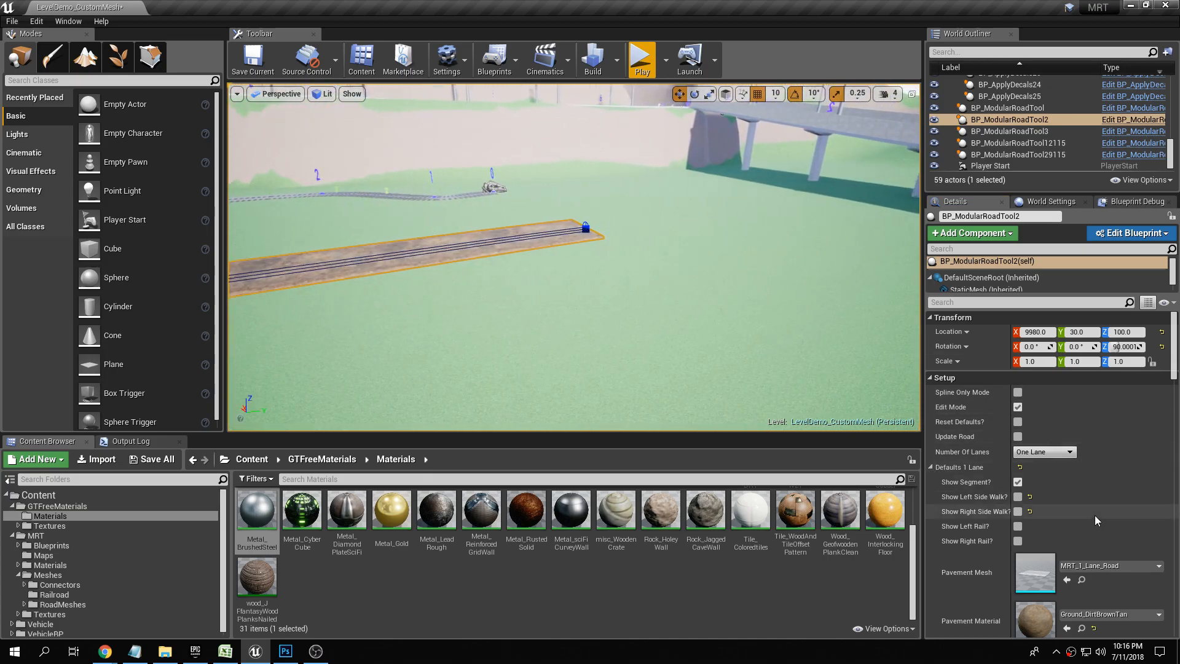
{"action": "scroll", "coordinate": [1093, 511], "scroll_direction": "down", "scroll_amount": 3}
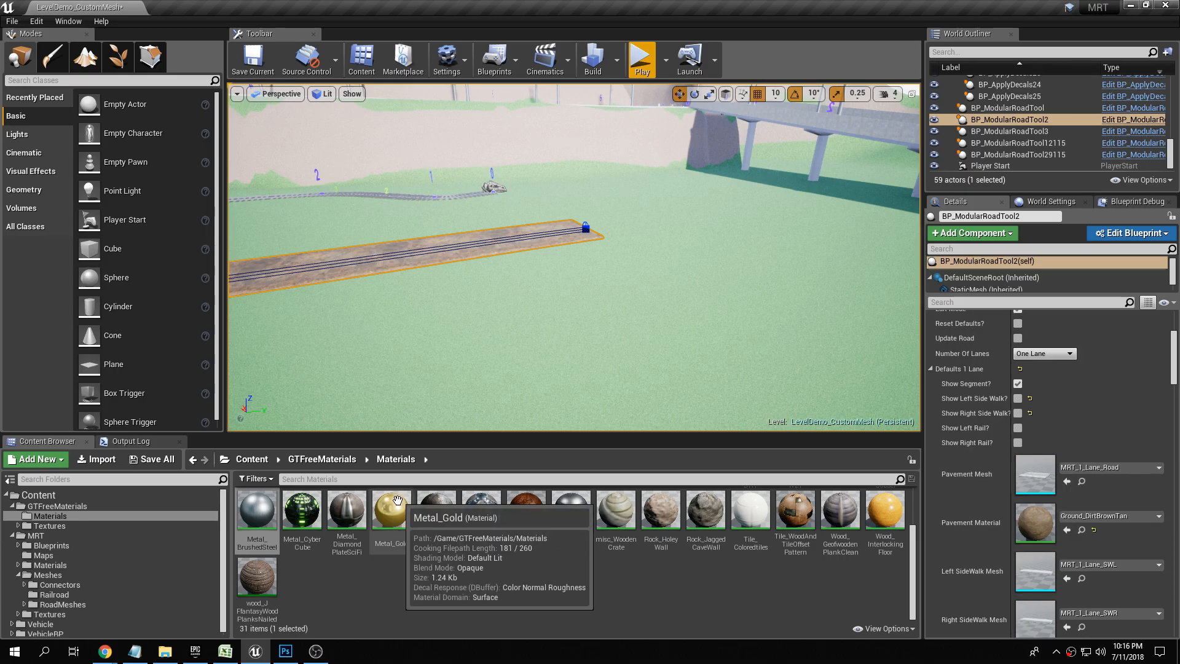
{"action": "left_click", "coordinate": [302, 517]}
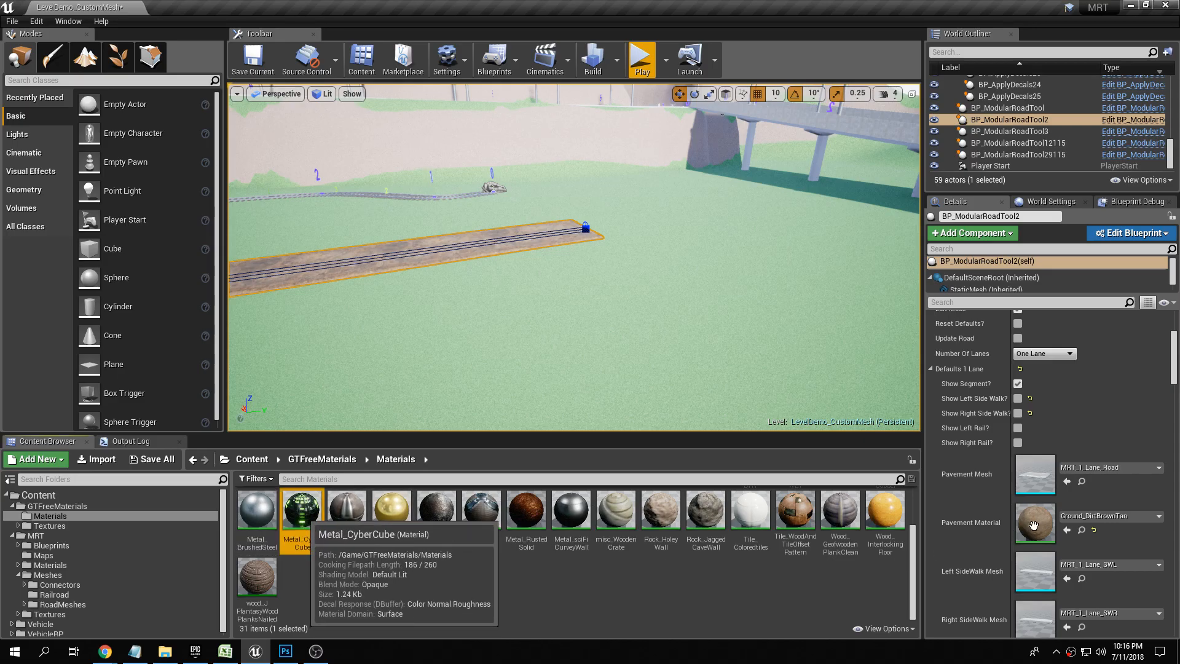
{"action": "left_click_drag", "start_coordinate": [1032, 524], "coordinate": [1034, 526]}
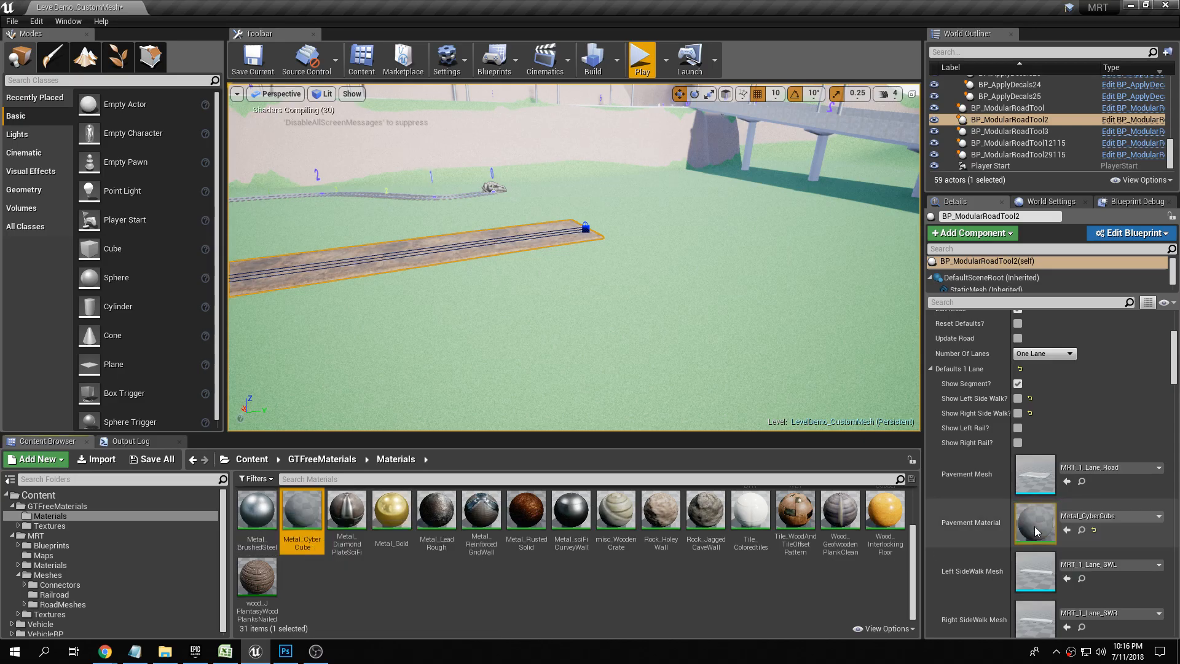
Step: Extend the dirt road from its end point with a new curved segment in the Metal_CyberCube material, then deselect the road
{"action": "right_click_drag", "start_coordinate": [628, 326], "coordinate": [633, 355]}
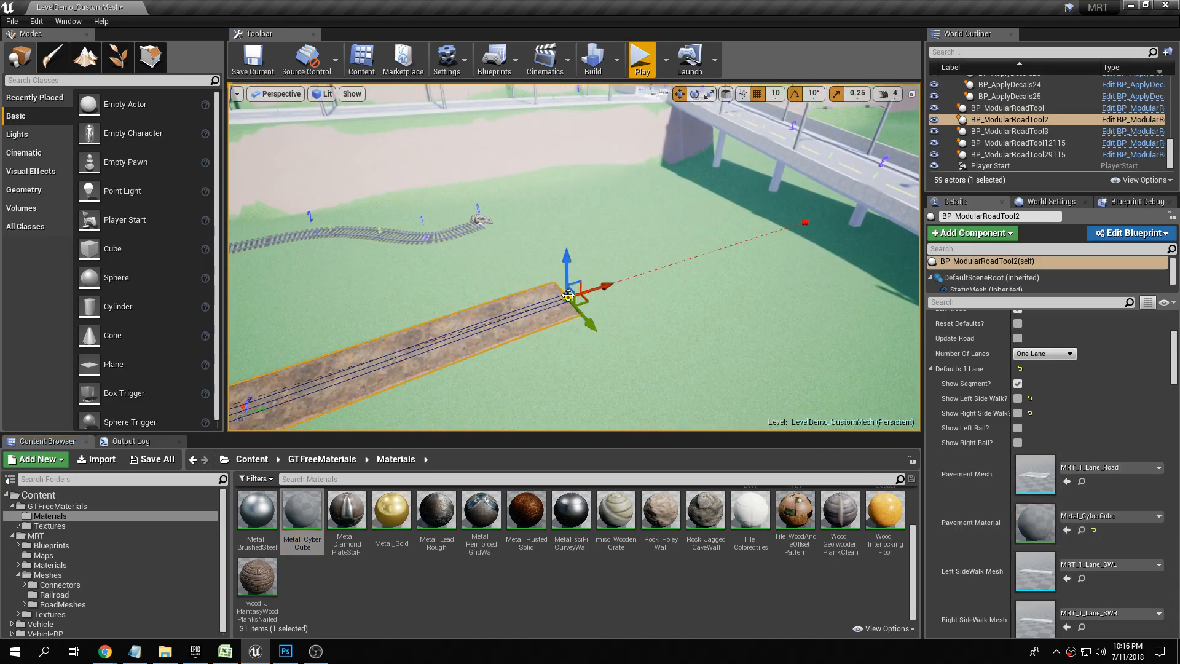
{"action": "left_click_drag", "start_coordinate": [625, 289], "coordinate": [908, 336]}
{"action": "right_click_drag", "start_coordinate": [500, 183], "coordinate": [552, 191]}
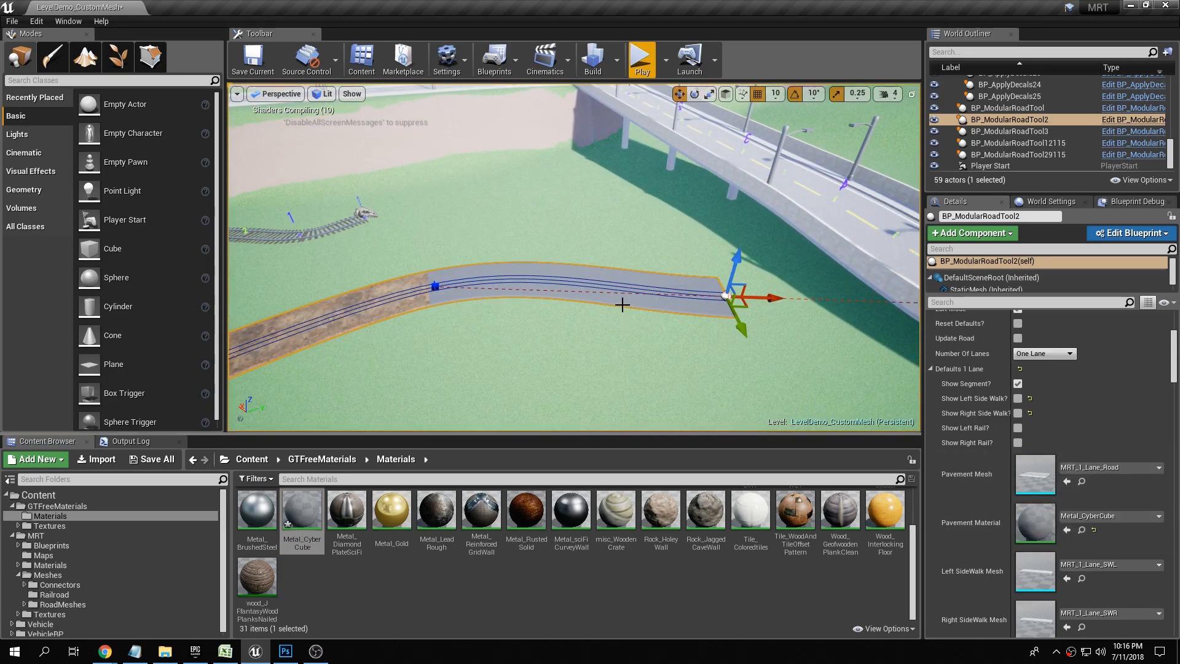
{"action": "right_click_drag", "start_coordinate": [468, 264], "coordinate": [563, 215]}
{"action": "key", "text": "w"}
{"action": "key", "text": "s"}
{"action": "key", "text": "Escape"}
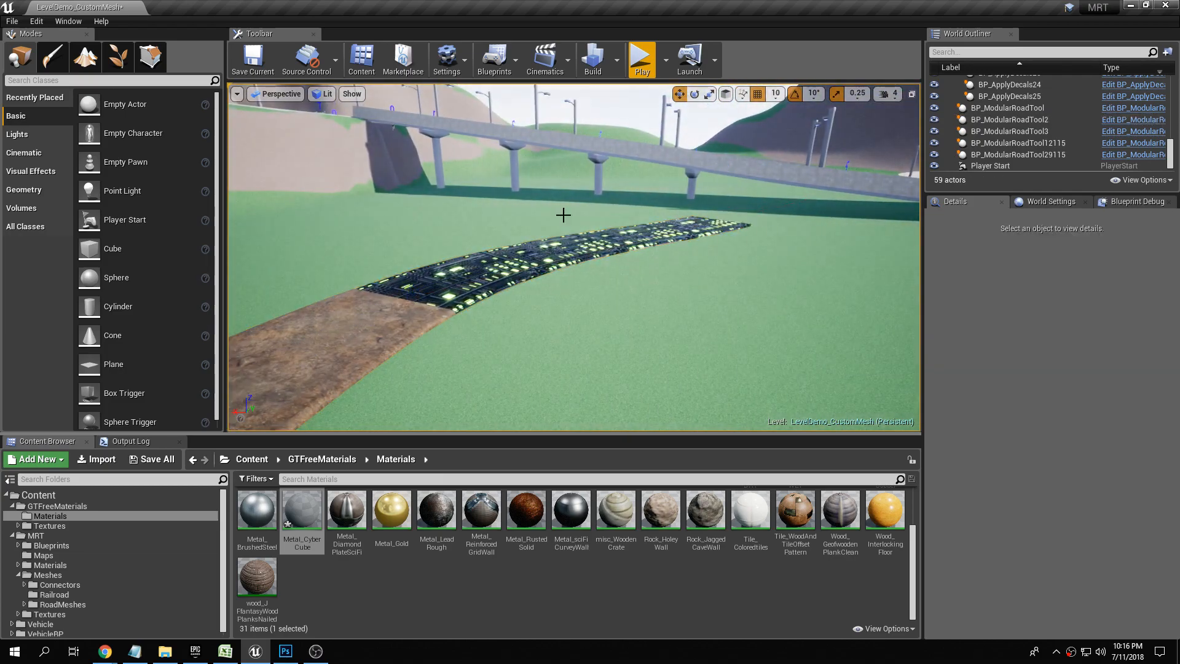
Step: Play the level and drive the car over the Metal_CyberCube segment, then back along the dirt road across the railroad crossing
{"action": "left_click", "coordinate": [639, 59]}
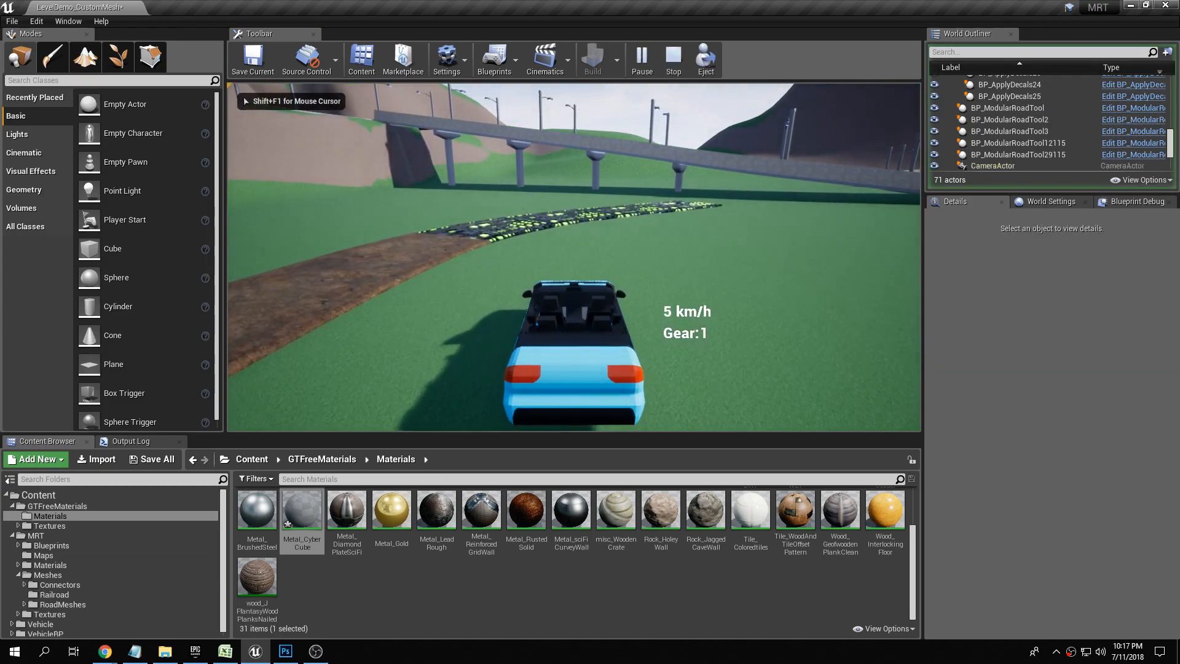
{"action": "key", "text": "w"}
{"action": "key", "text": "d"}
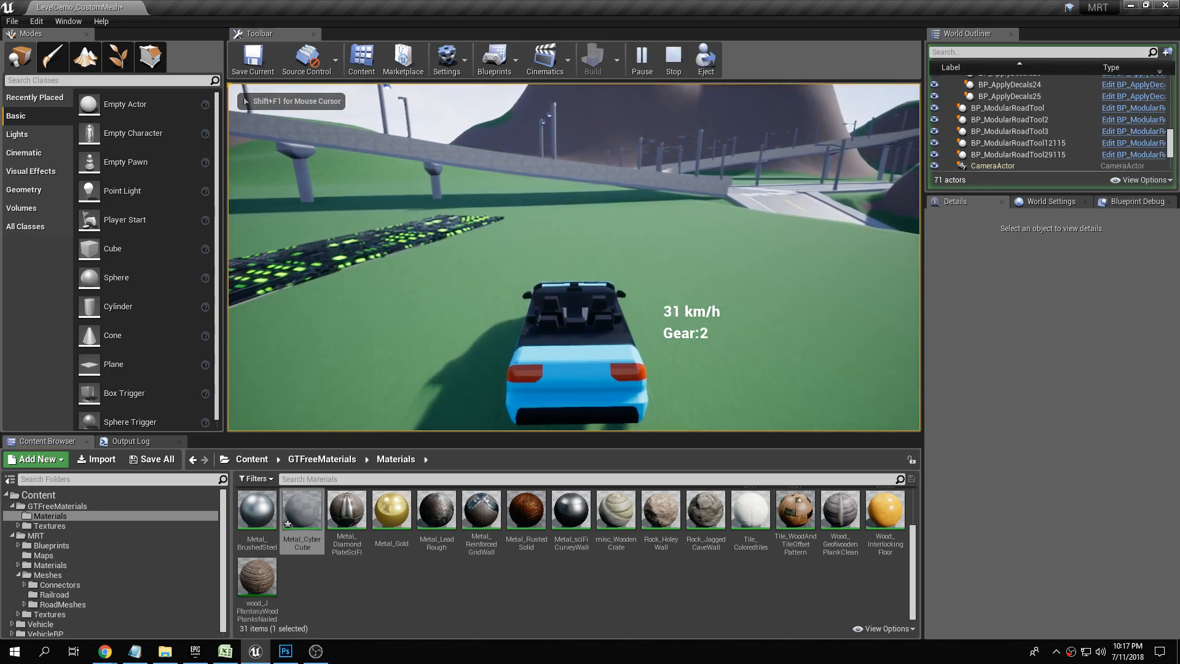
{"action": "key", "text": "a"}
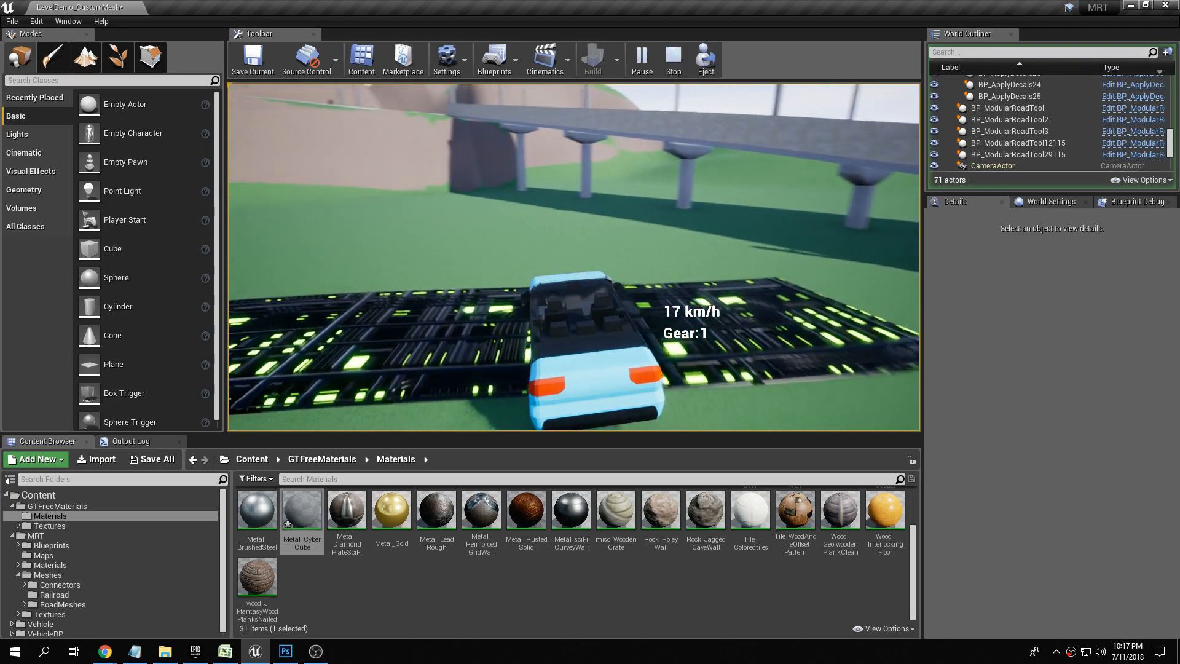
{"action": "key", "text": "a"}
{"action": "key", "text": "w"}
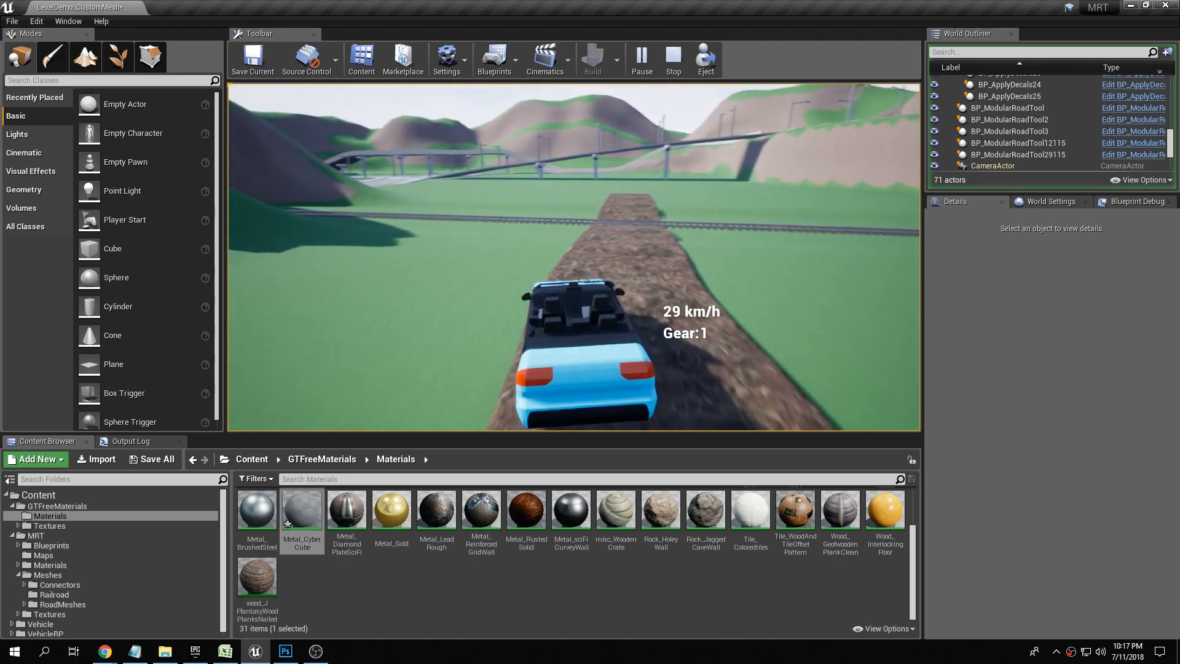
{"action": "key", "text": "d"}
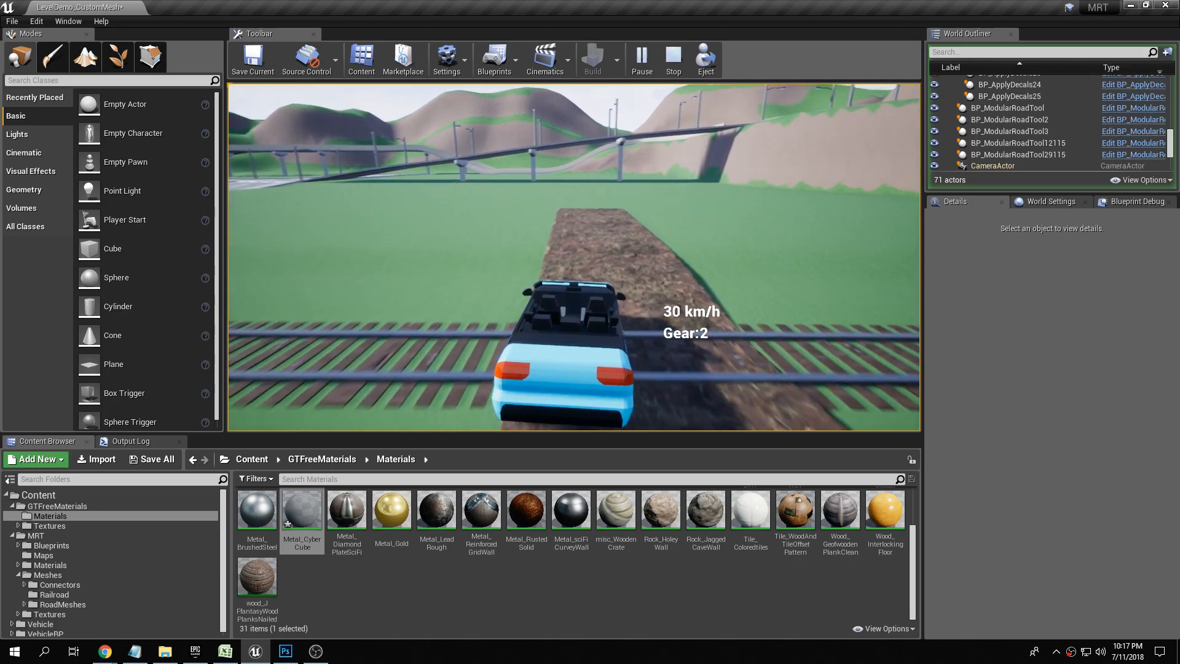
Step: Drive the car onto the railroad track and through the canyon toward its rising section, then end the play session
{"action": "key", "text": "w"}
{"action": "key", "text": "d"}
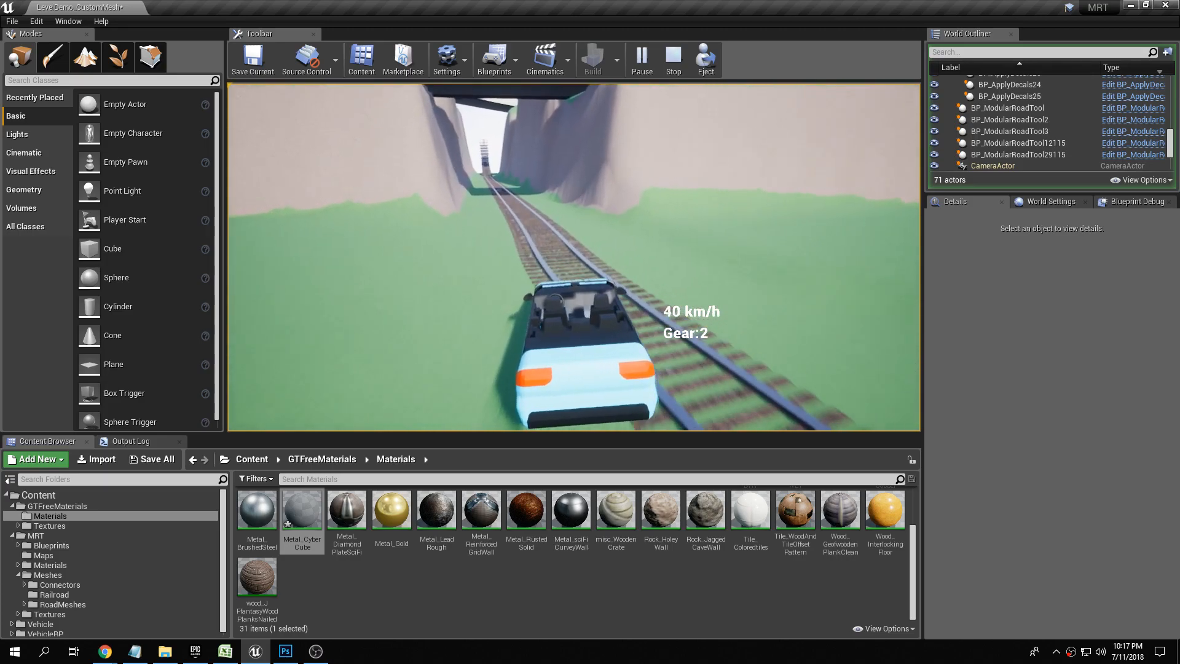
{"action": "key", "text": "w"}
{"action": "key", "text": "a"}
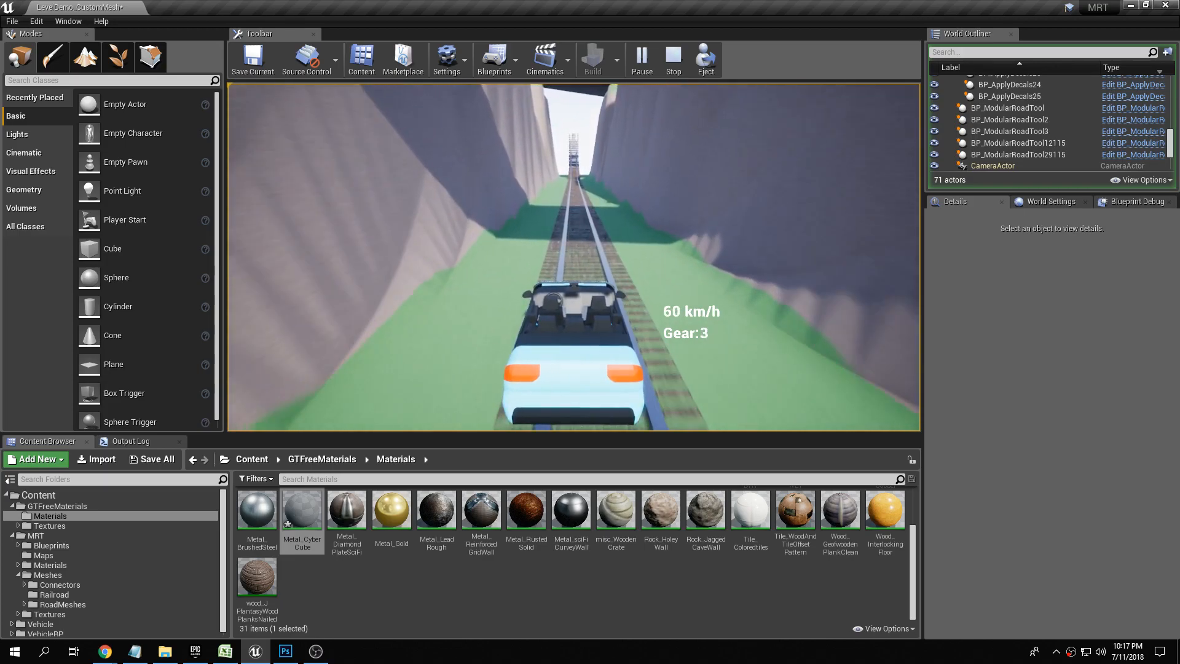
{"action": "key", "text": "w"}
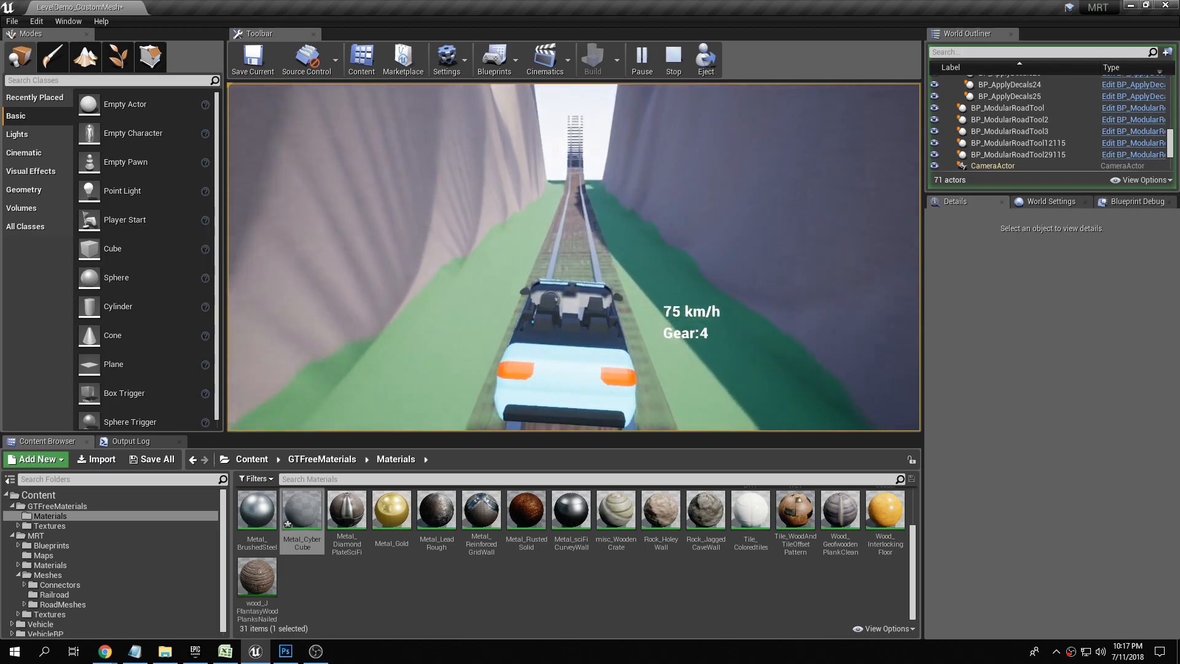
{"action": "key", "text": "w"}
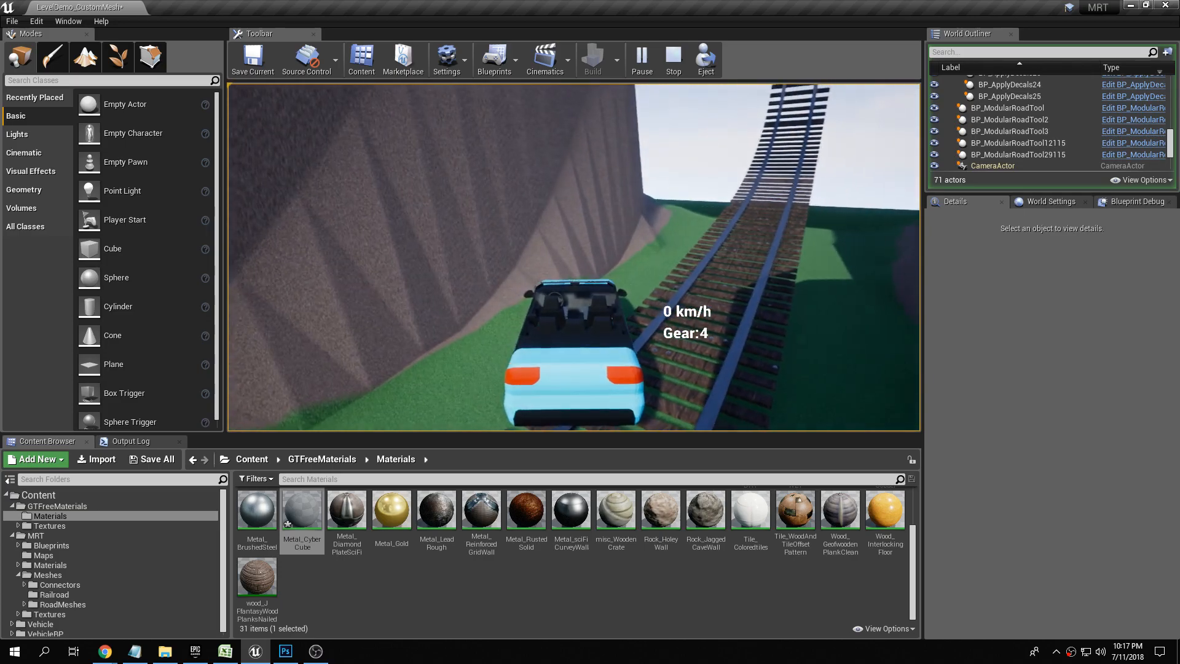
{"action": "key", "text": "s"}
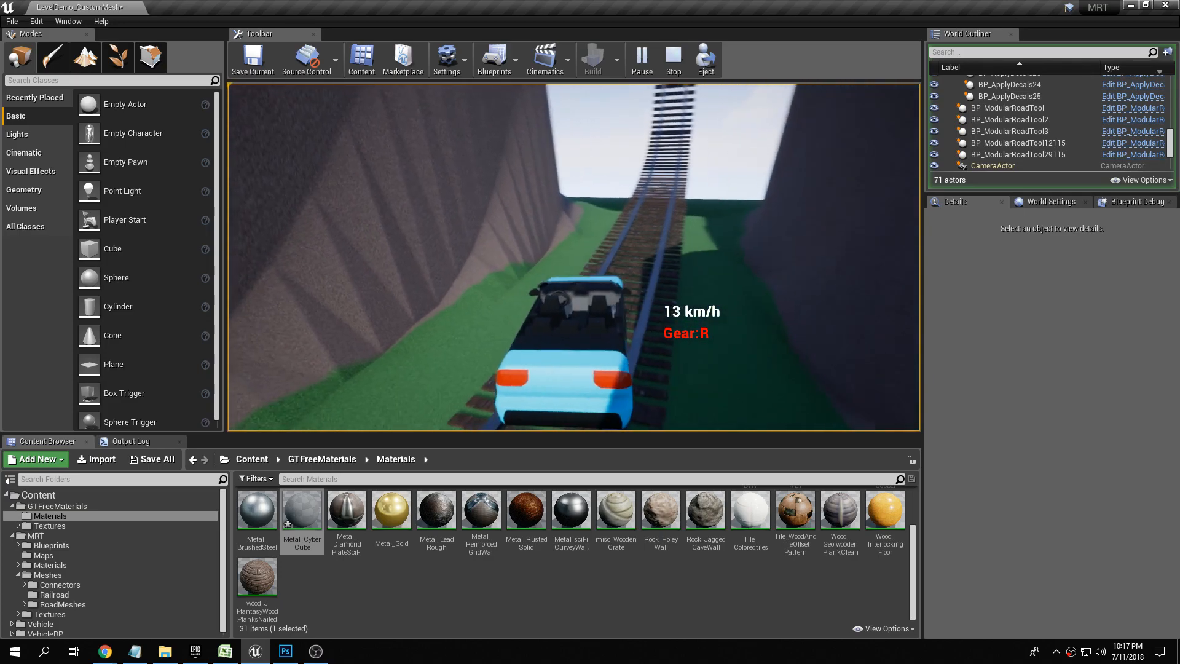
{"action": "key", "text": "Escape"}
Step: Look over the level's whole road network and its railroad crossing from above
{"action": "right_click_drag", "start_coordinate": [574, 256], "coordinate": [703, 253]}
{"action": "key", "text": "w"}
{"action": "key", "text": "w"}
{"action": "key", "text": "w"}
{"action": "key", "text": "w"}
{"action": "key", "text": "w"}
{"action": "key", "text": "s"}
{"action": "key", "text": "a"}
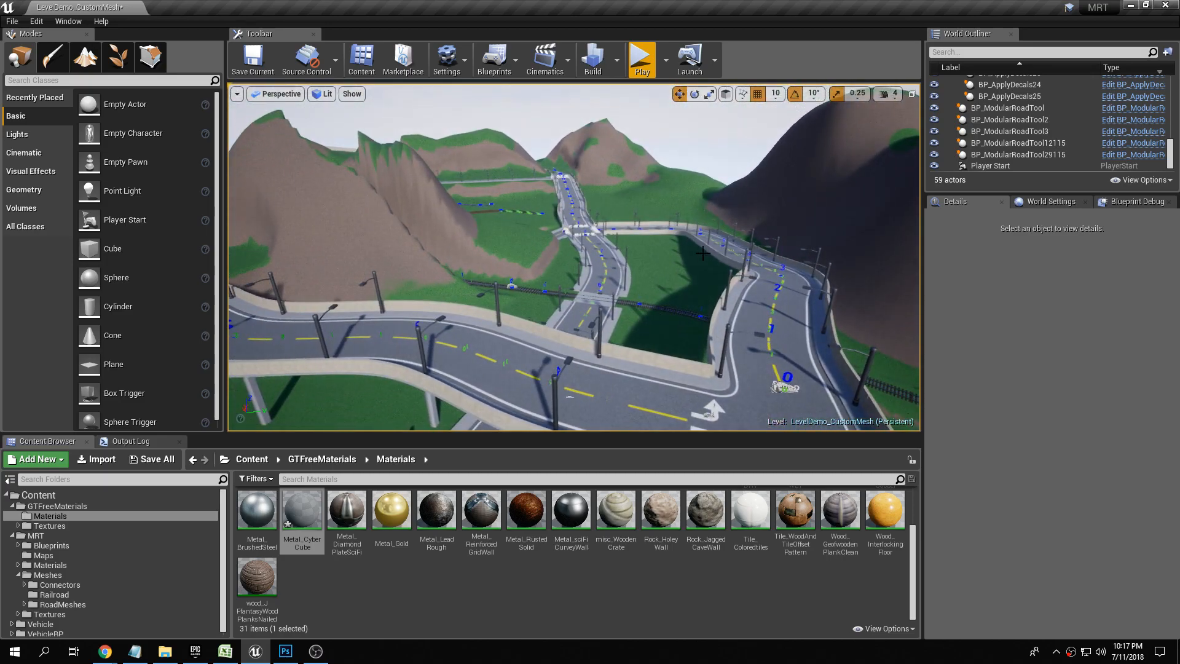
Step: Save all modified content, including the Metal_CyberCube material and the LevelDemo_CustomMesh level
{"action": "left_click", "coordinate": [148, 460]}
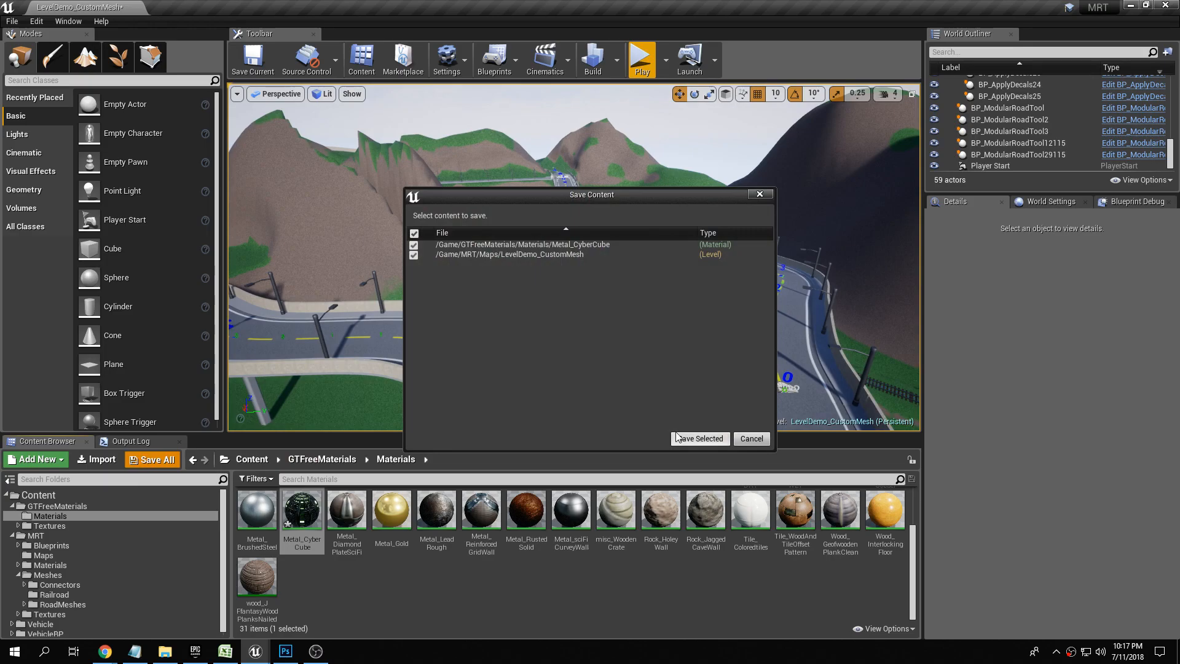
{"action": "left_click", "coordinate": [683, 437]}
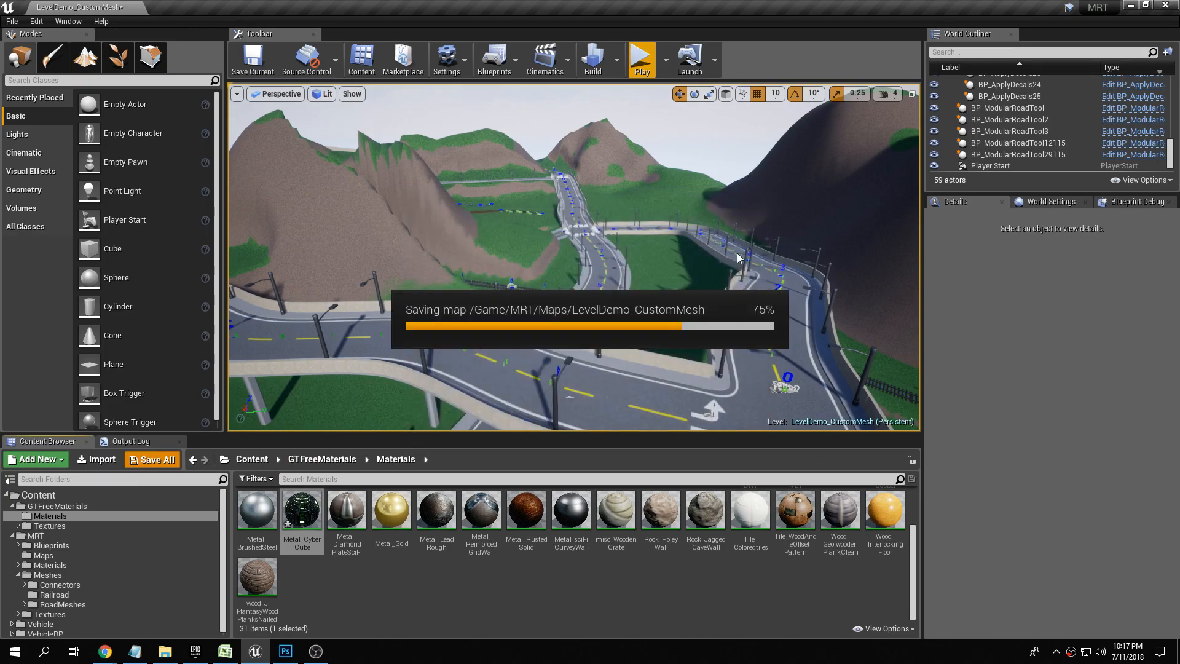